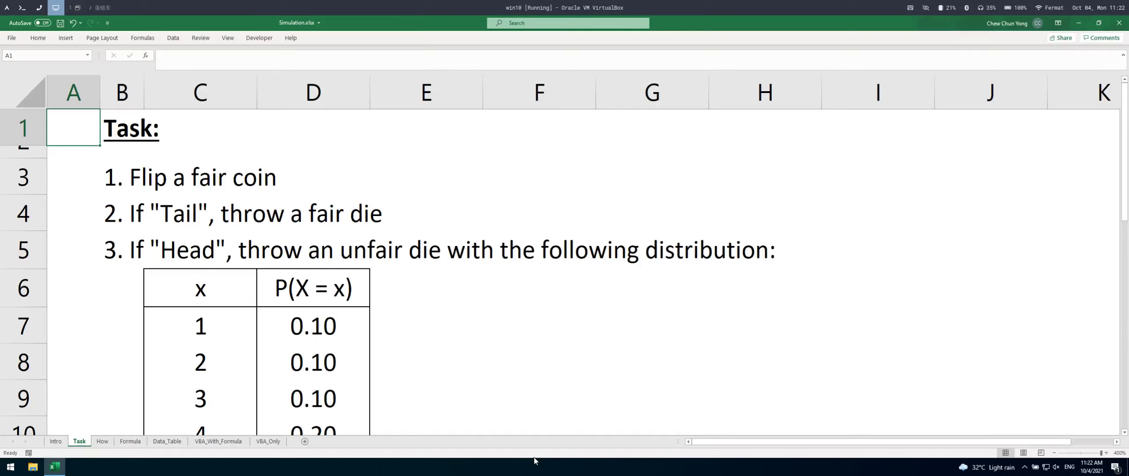
- Review the coin and dice task on the Task sheet, including the unfair die's probability table and the "Tail" rule
scroll(577, 397, "down", 1)
scroll(577, 397, "down", 2)
scroll(569, 402, "up", 2)
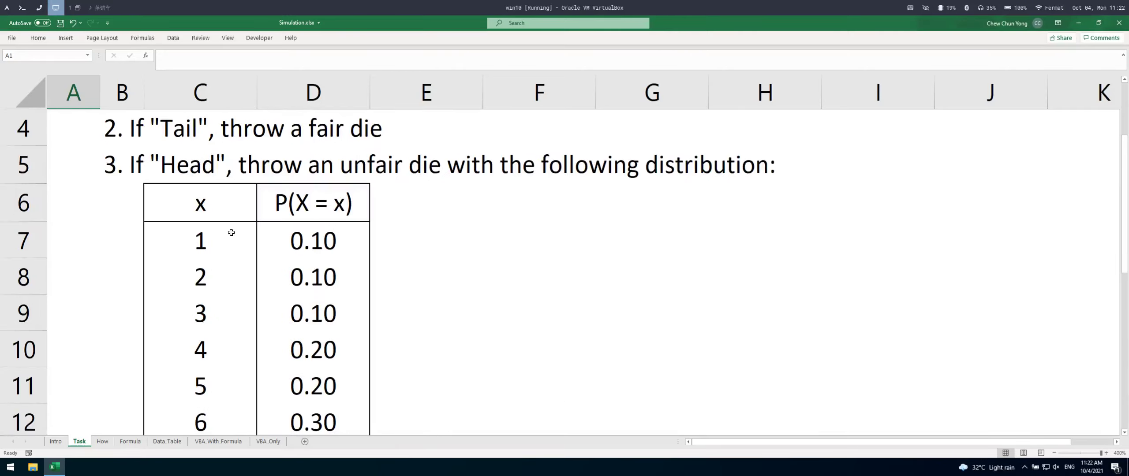
left_click_drag(229, 233, 339, 409)
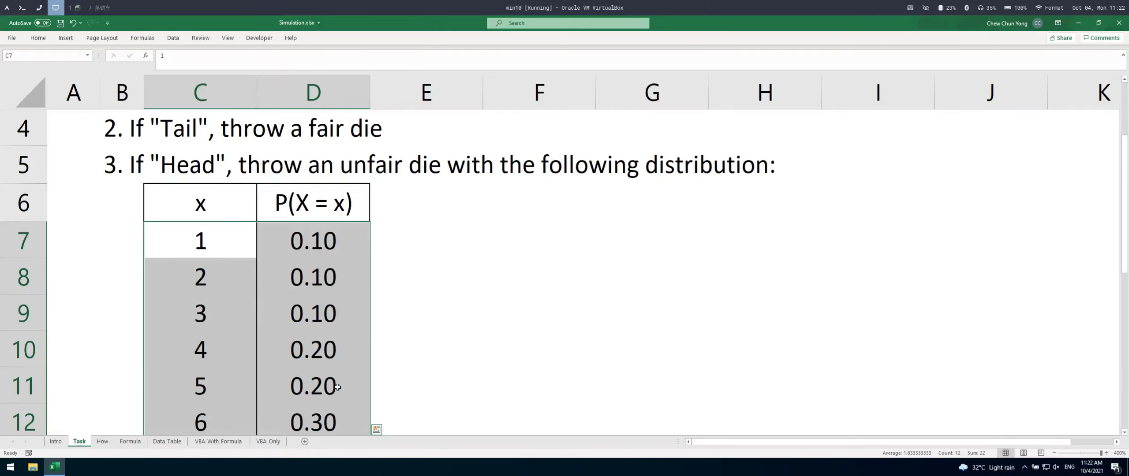
scroll(340, 395, "down", 1)
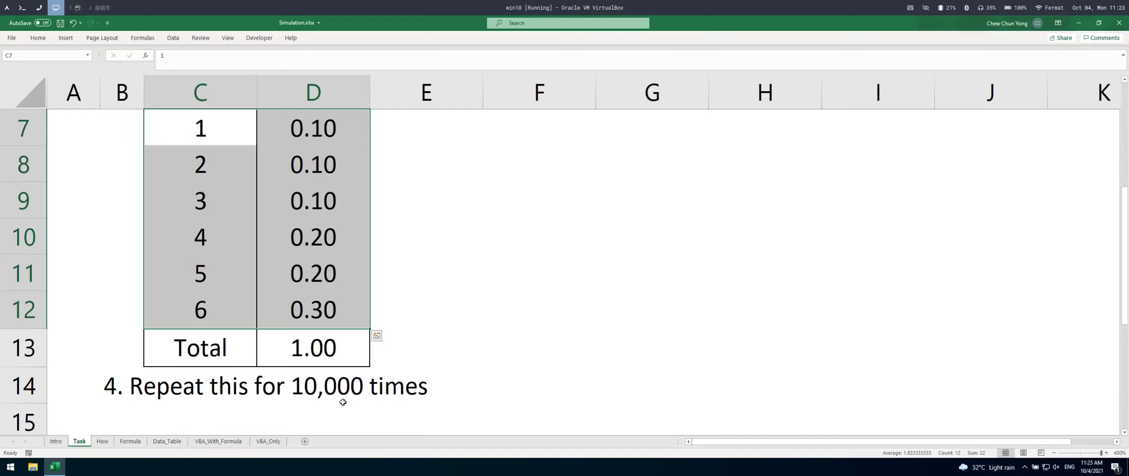
scroll(343, 402, "up", 2)
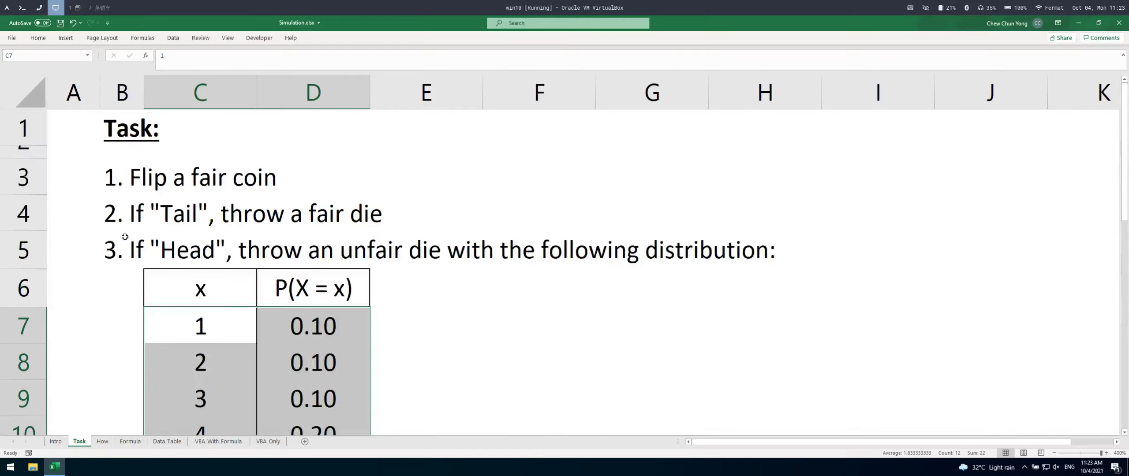
left_click(133, 220)
left_click_drag(132, 220, 350, 229)
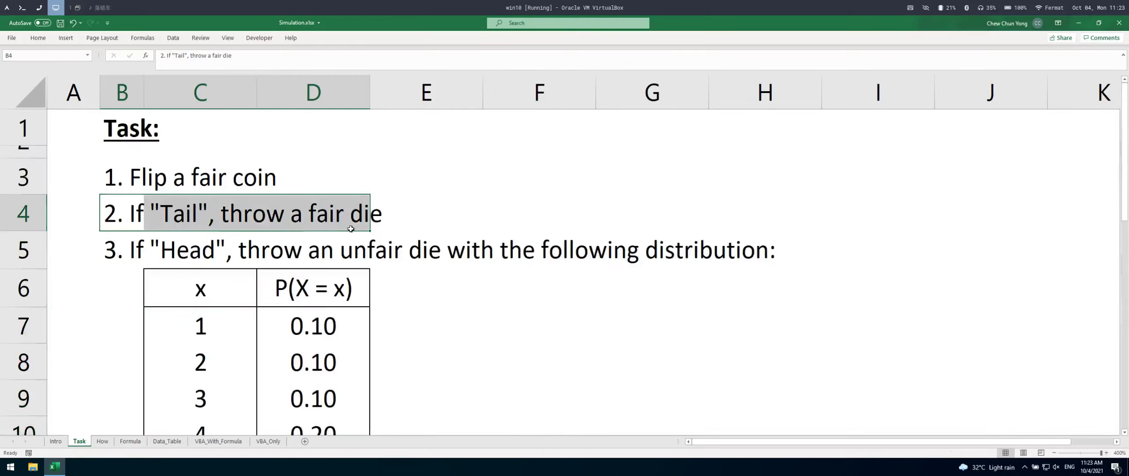
- Draft the formula =RANDBETWEEN(1,6) for the fair die in cell F4, then discard it
left_click(492, 215)
type("=RANDb")
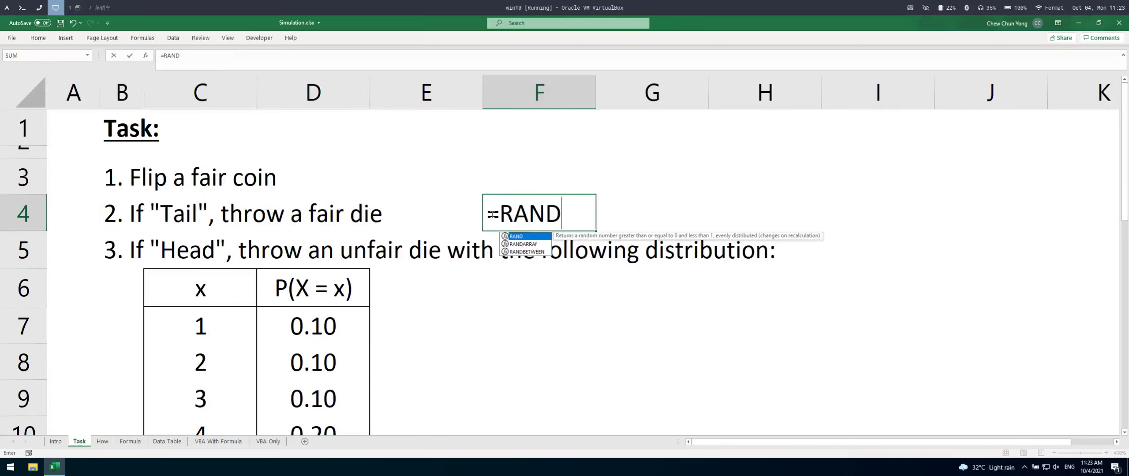
key("Tab")
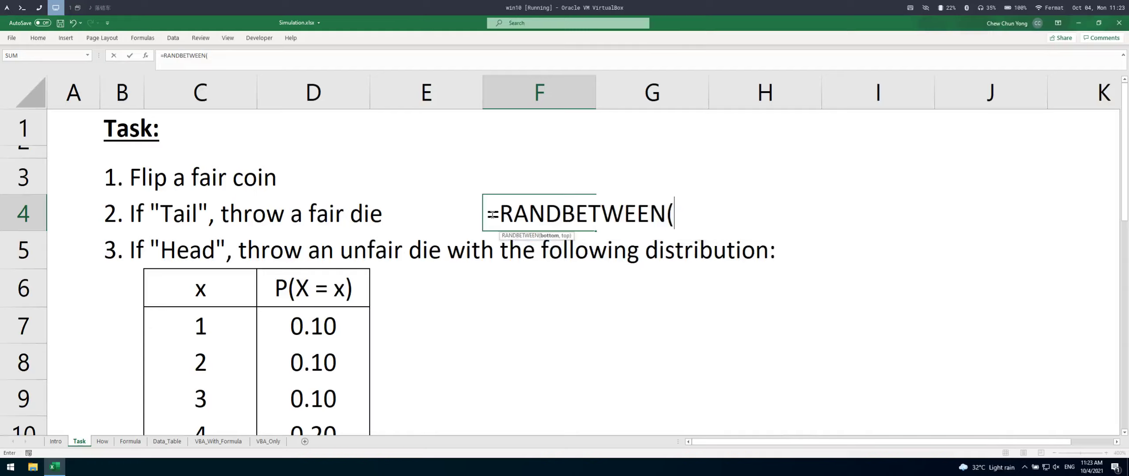
type("1,65")
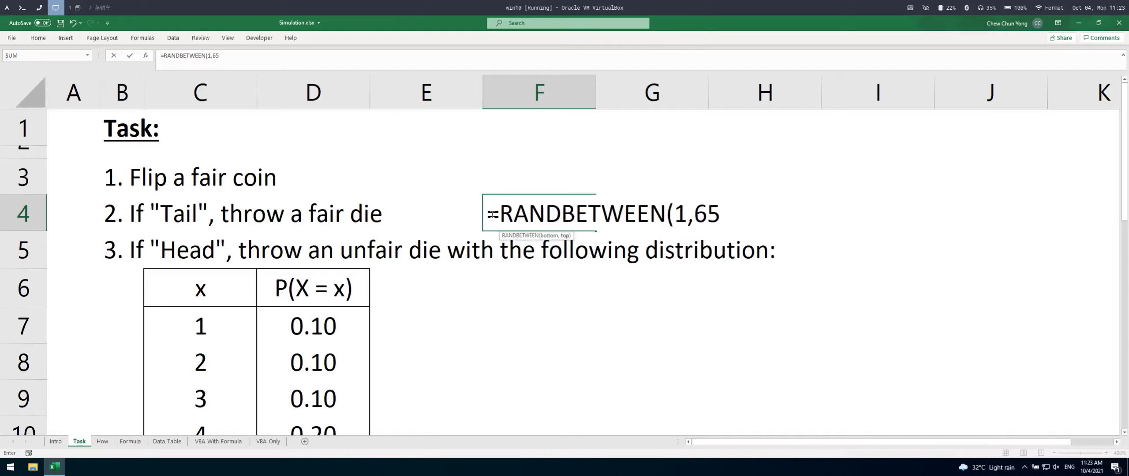
key("BackSpace")
type(")")
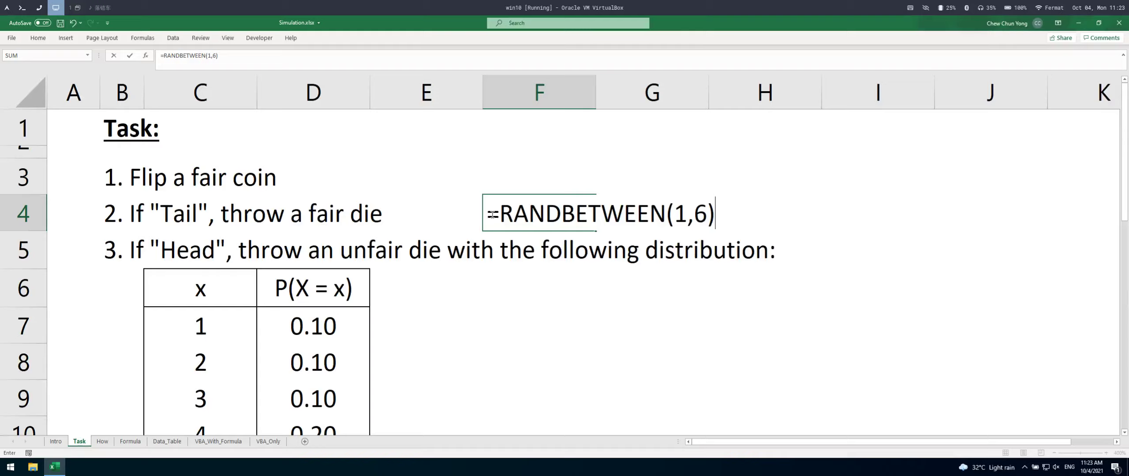
key("Escape")
key("Up")
key("Left")
key("Left")
key("Left")
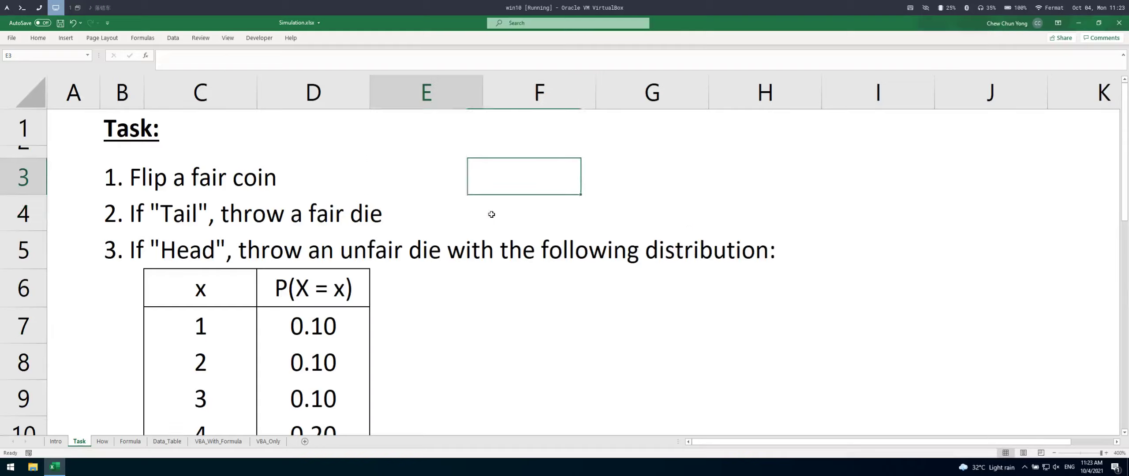
- Draft a RANDBETWEEN formula with bounds 0 and 1 for the coin flip in cell F3, then discard it
key("Left")
key("Right")
key("Right")
key("Right")
key("Right")
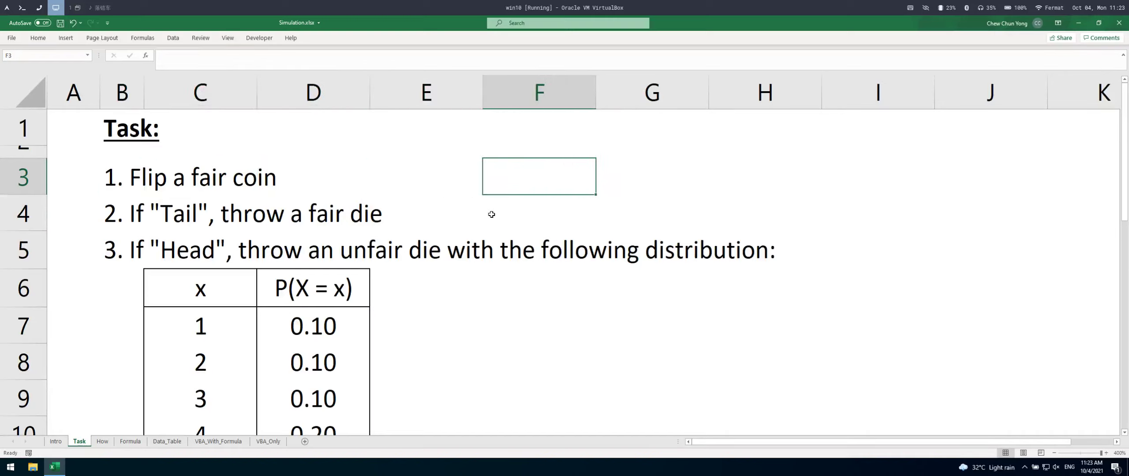
type("=randbe")
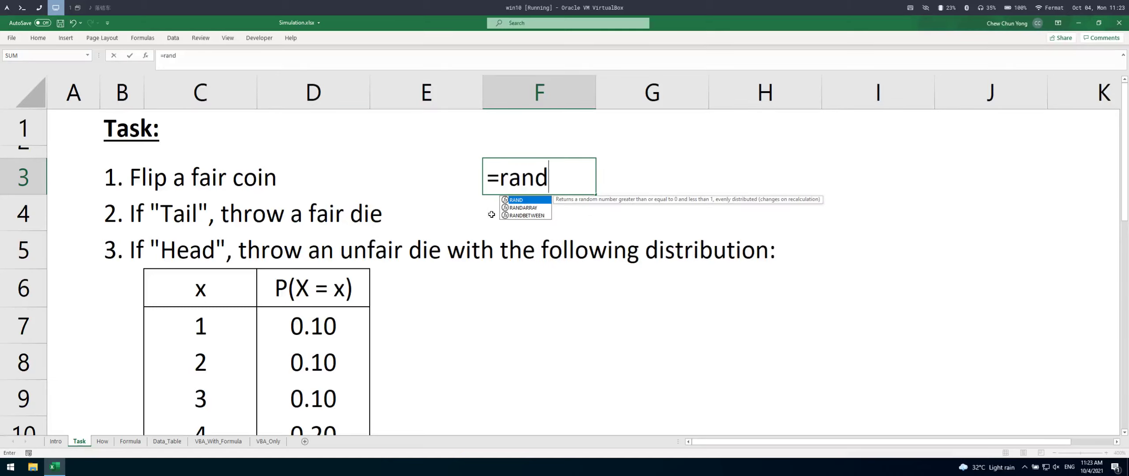
key("Tab")
type("0,1")
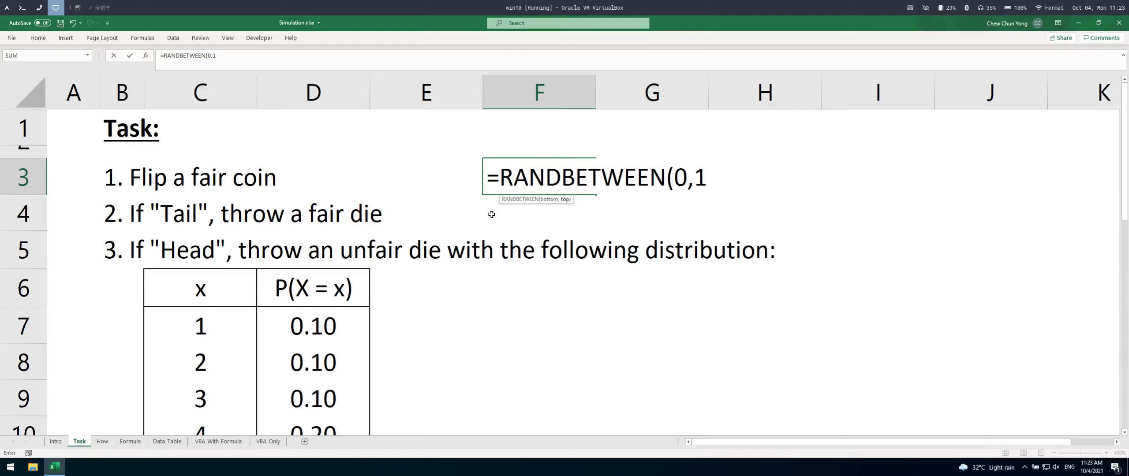
key("Escape")
- Draft =IF(RAND()<0.5,"Tail","Head") as an alternative coin flip in cell F3, then discard it
type("=if")
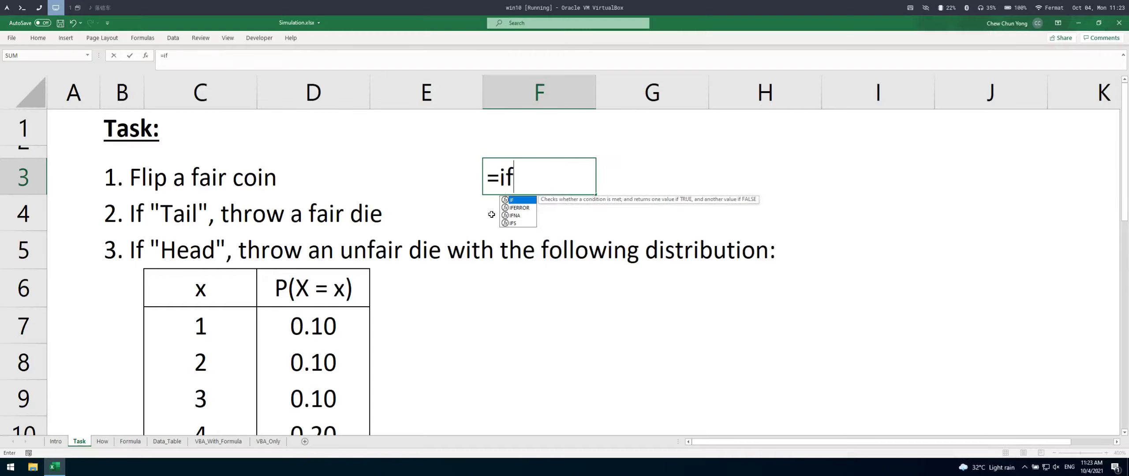
key("Tab")
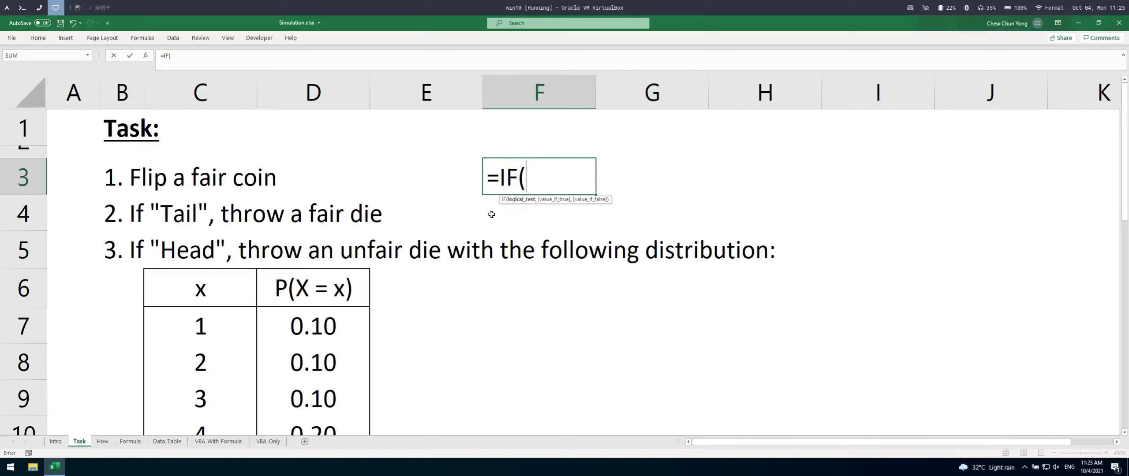
type("rand()")
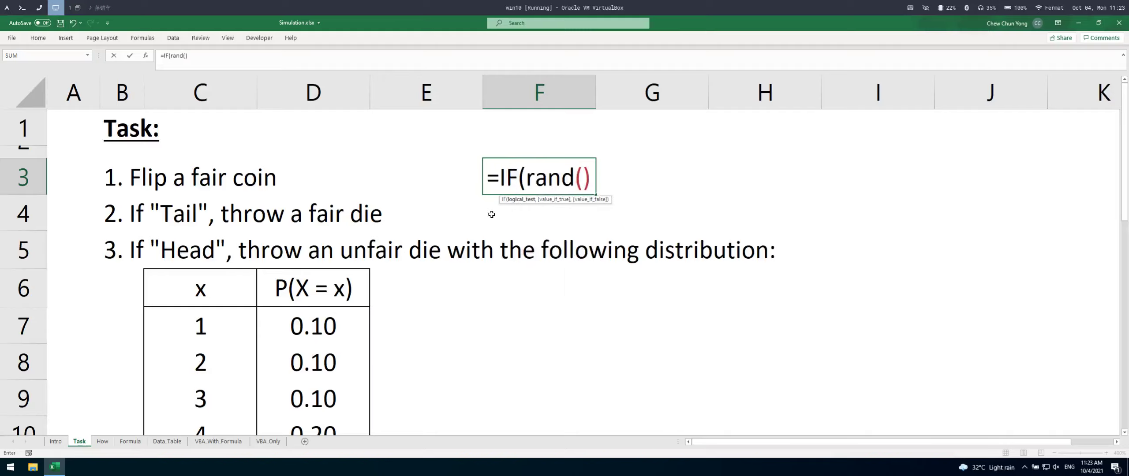
type("<0.5,\"")
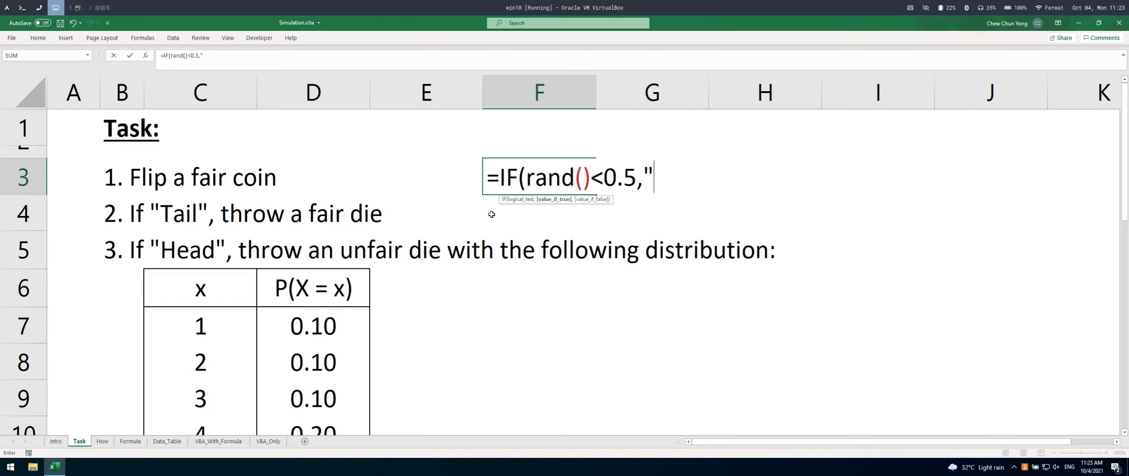
type("Tial")
key("BackSpace")
key("BackSpace")
key("BackSpace")
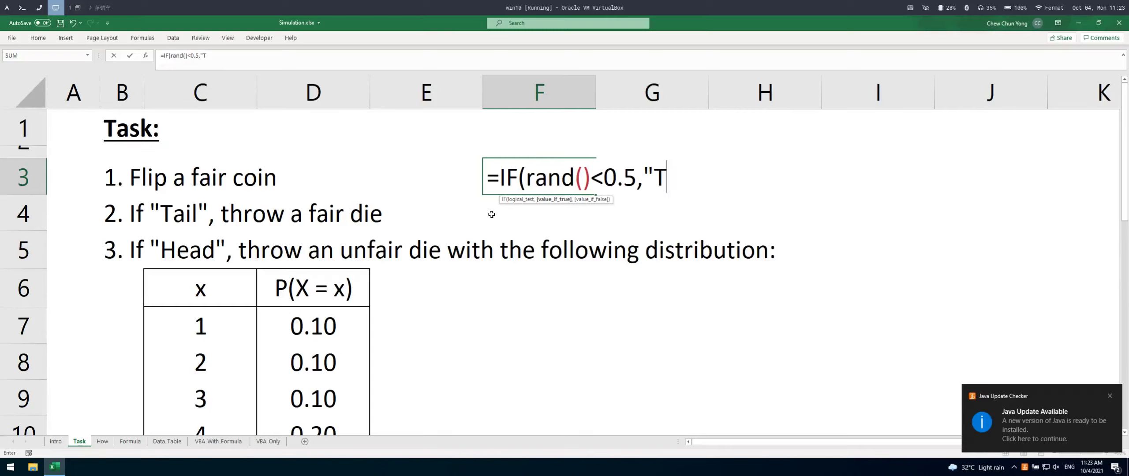
type("ail\",\"")
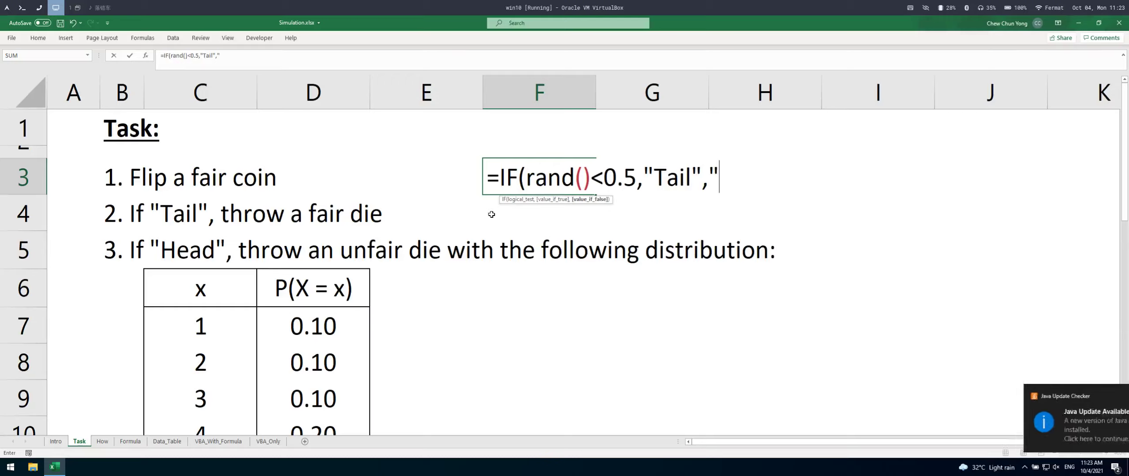
type("Head\")")
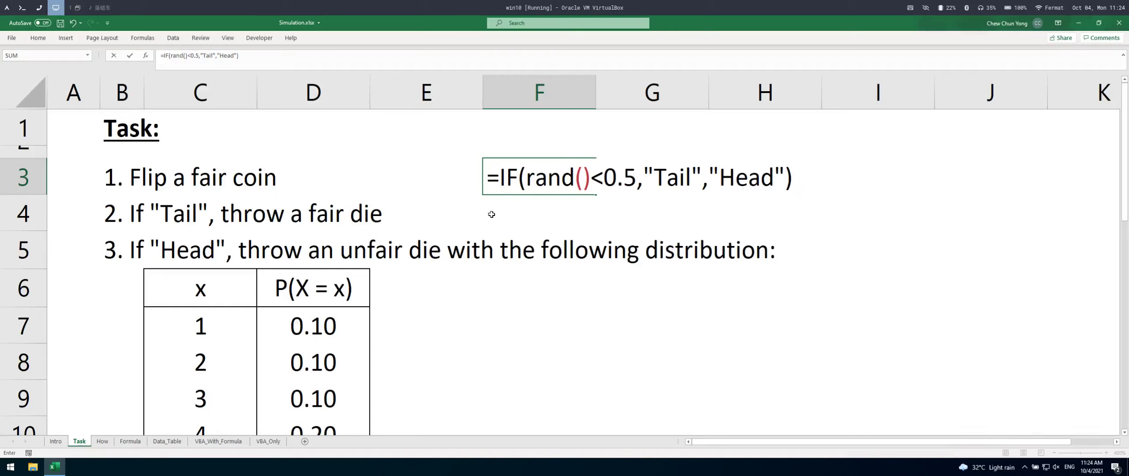
key("Escape")
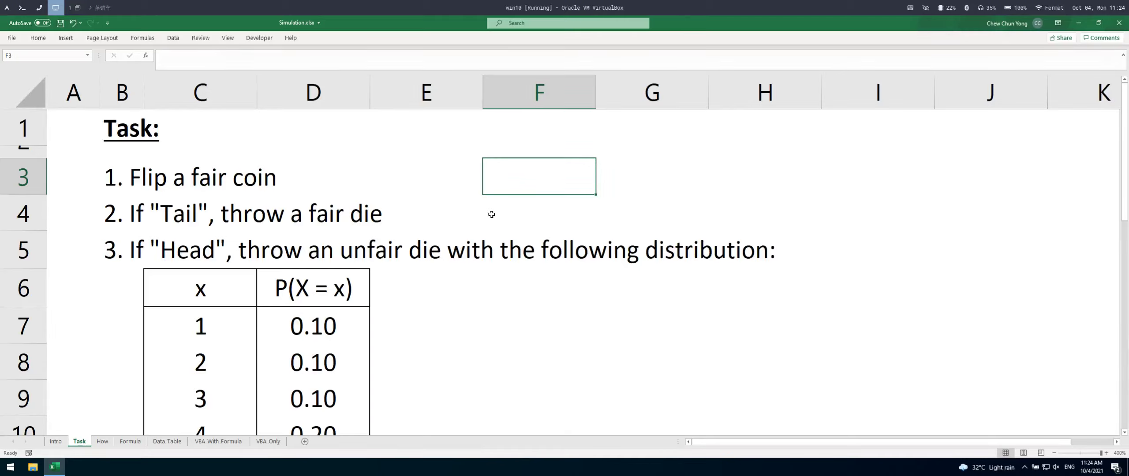
key("Left")
key("Left")
key("Left")
key("Right")
key("Right")
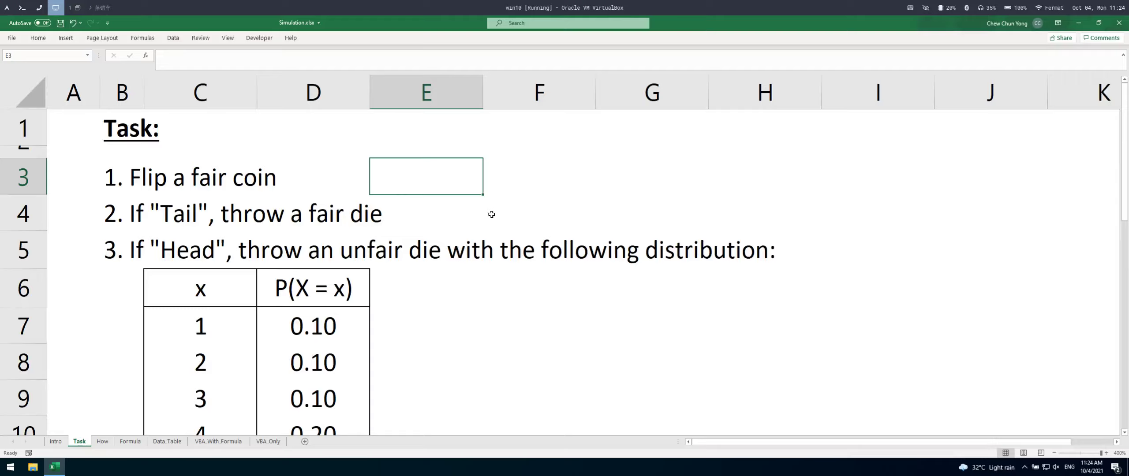
- Read the list of simulation approaches on the How sheet and go on to the Formula sheet
key("ctrl+Page_Down")
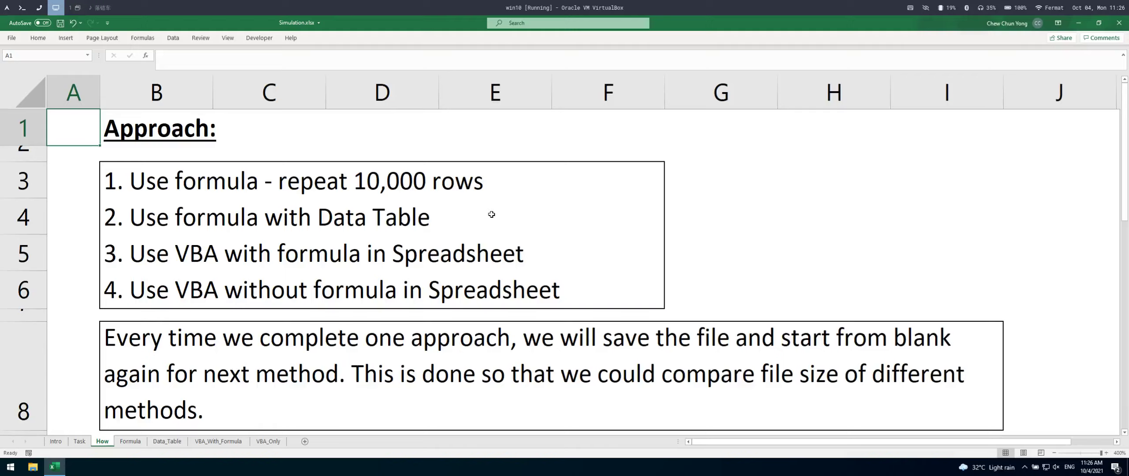
key("ctrl+Page_Down")
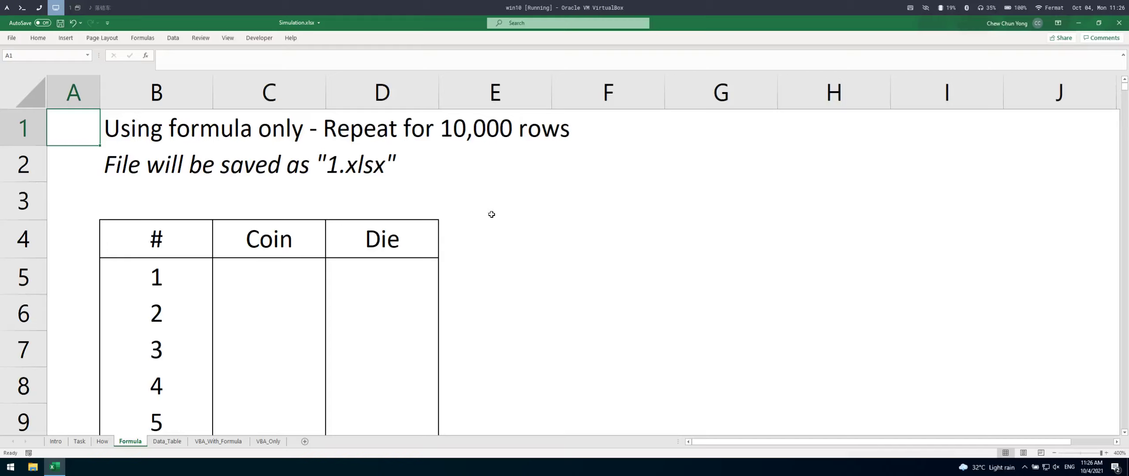
left_click(312, 285)
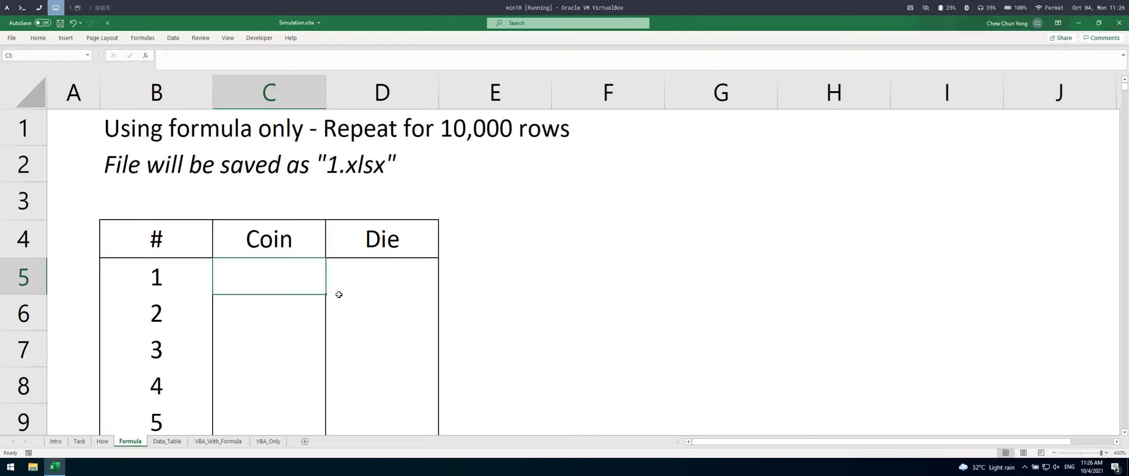
type("=rand")
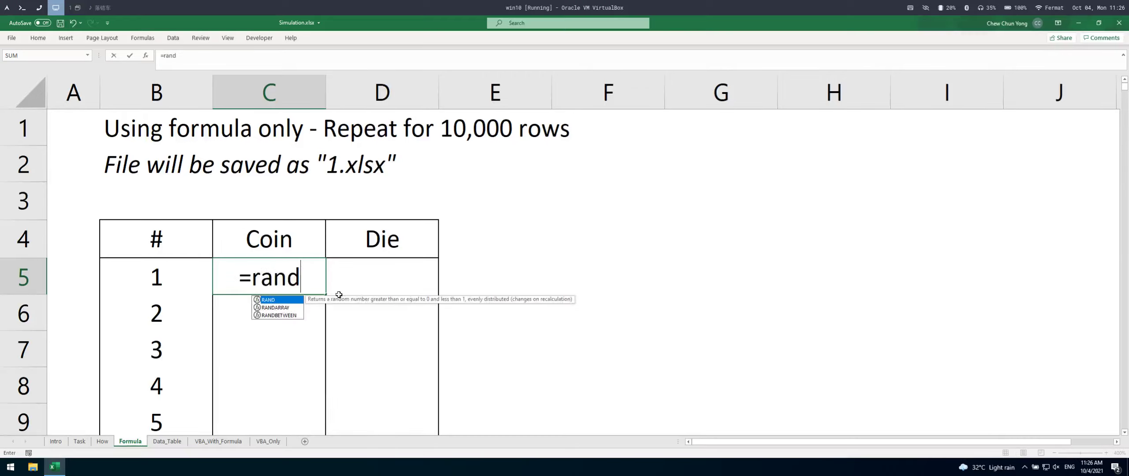
key("Escape")
left_click(473, 244)
left_click(285, 239)
left_click(363, 243)
- Enter =RANDBETWEEN(0,1) in cell C5 as the coin flip of trial 1
left_click(295, 268)
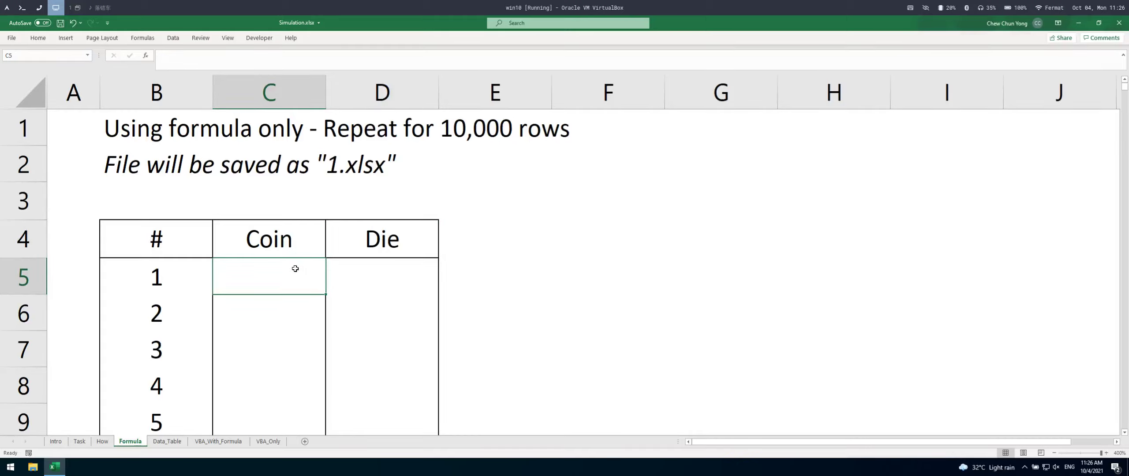
type("=randb")
key("Tab")
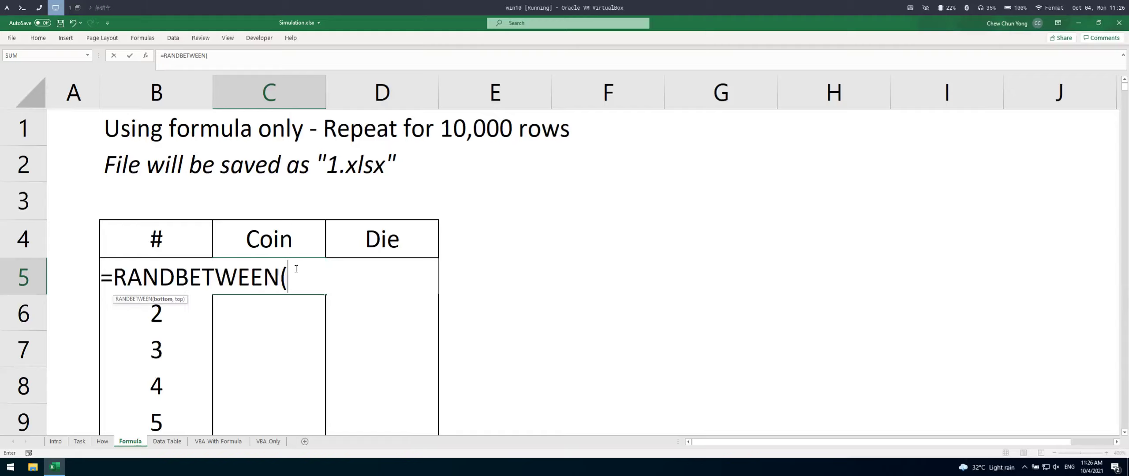
type("0,1)")
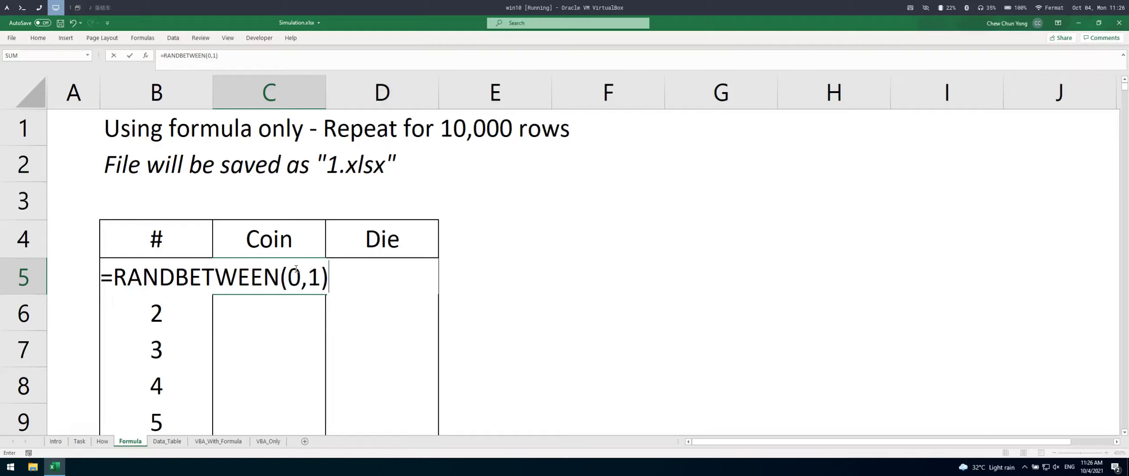
key("Return")
left_click(295, 269)
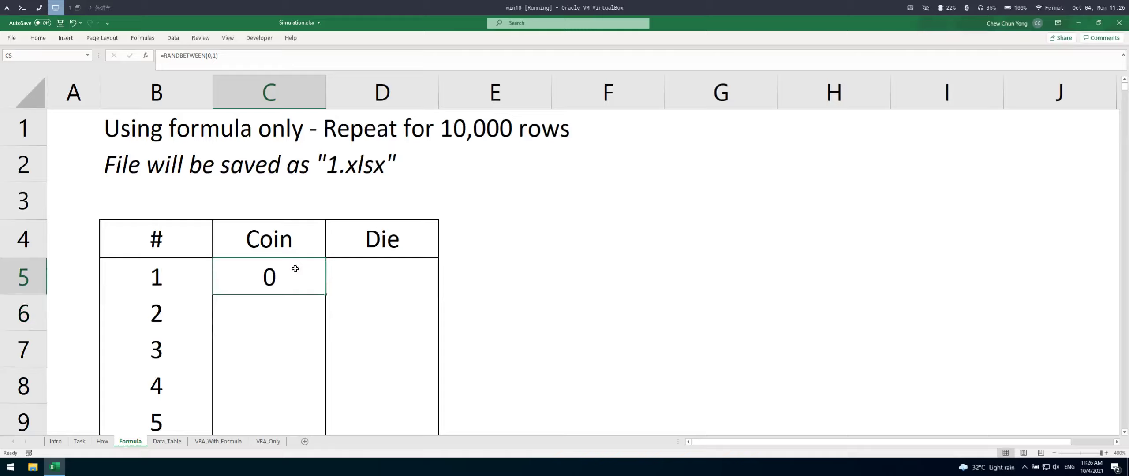
- Recalculate the workbook several times to watch the coin result in C5
key("F9")
key("F9")
key("F9")
key("F9")
key("F9")
- Check the "Tail" and "Head" rules on the Task sheet and return to the Formula sheet
key("ctrl+Page_Up")
key("ctrl+Page_Up")
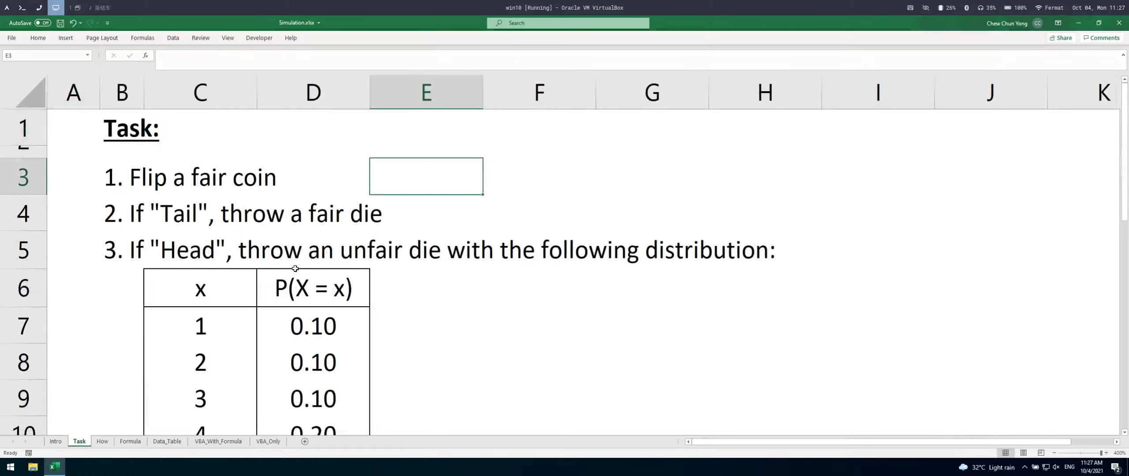
left_click(192, 234)
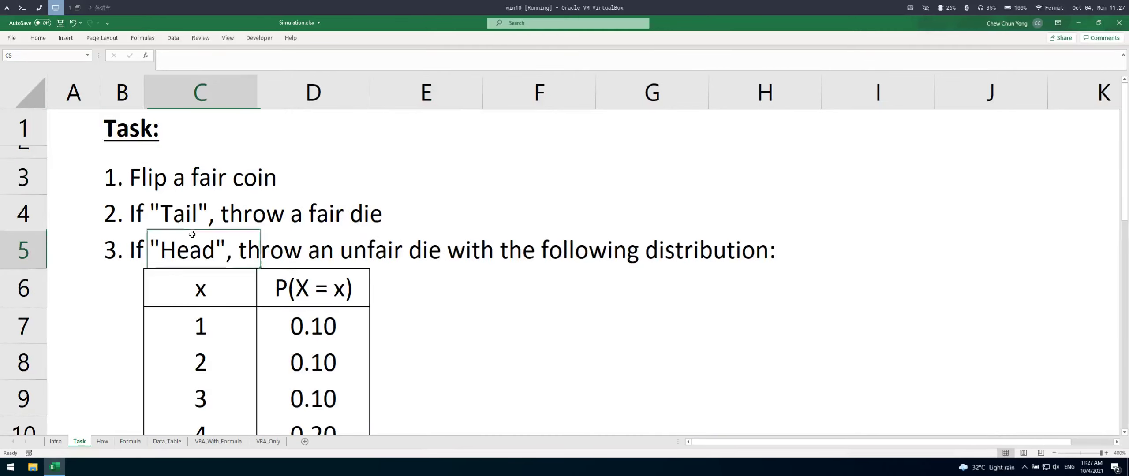
left_click(368, 272)
left_click(147, 210)
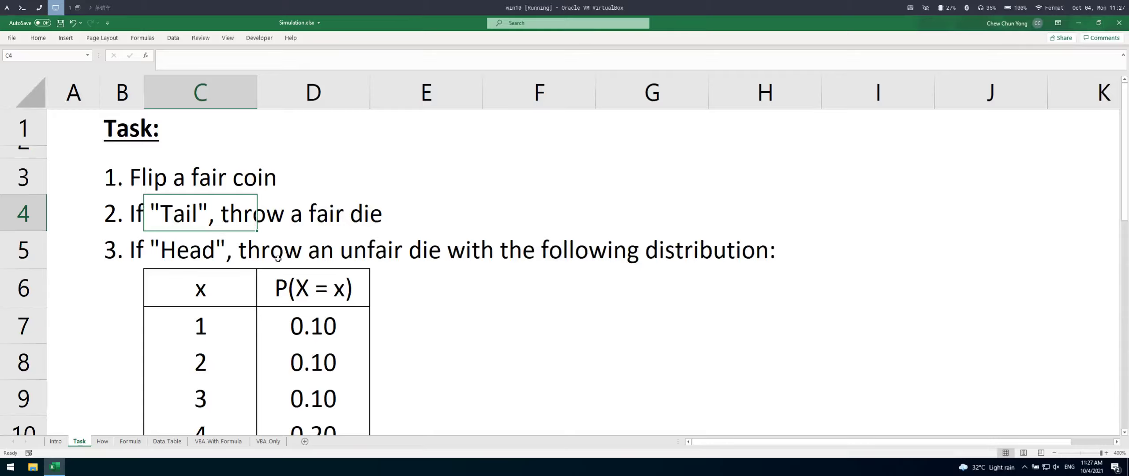
key("ctrl+Page_Down")
key("ctrl+Page_Down")
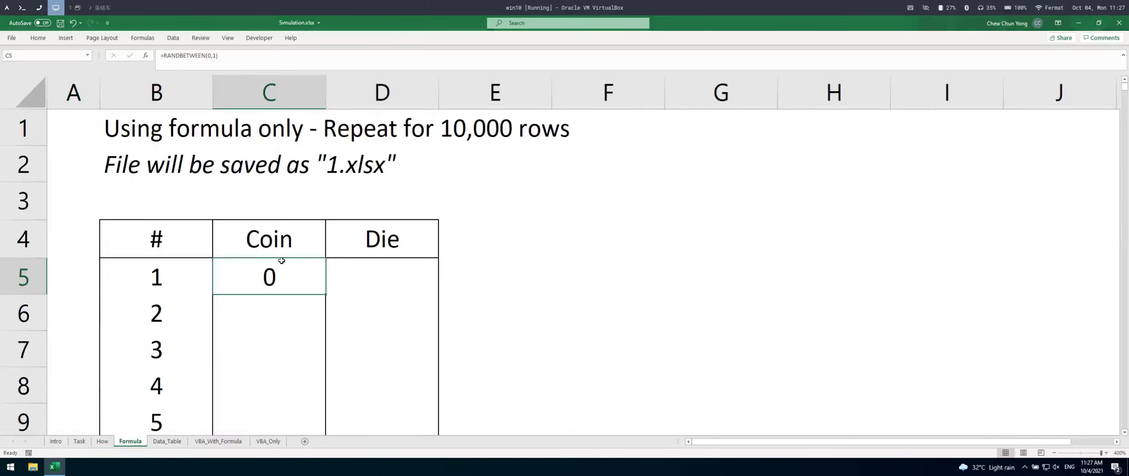
- Clear the coin formula from C5 and go back to cell E6 on the Task sheet
key("Delete")
left_click(101, 442)
left_click(80, 441)
left_click(415, 303)
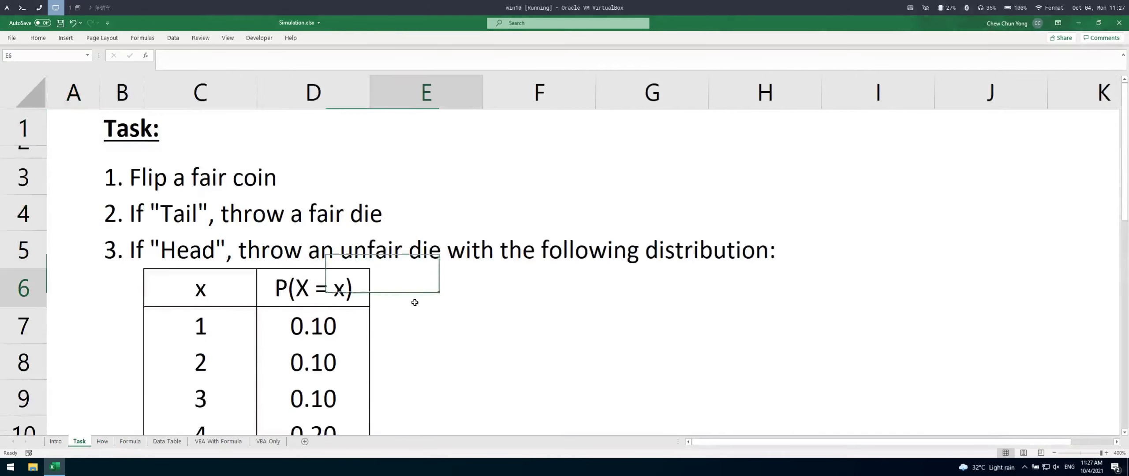
scroll(418, 305, "down", 1)
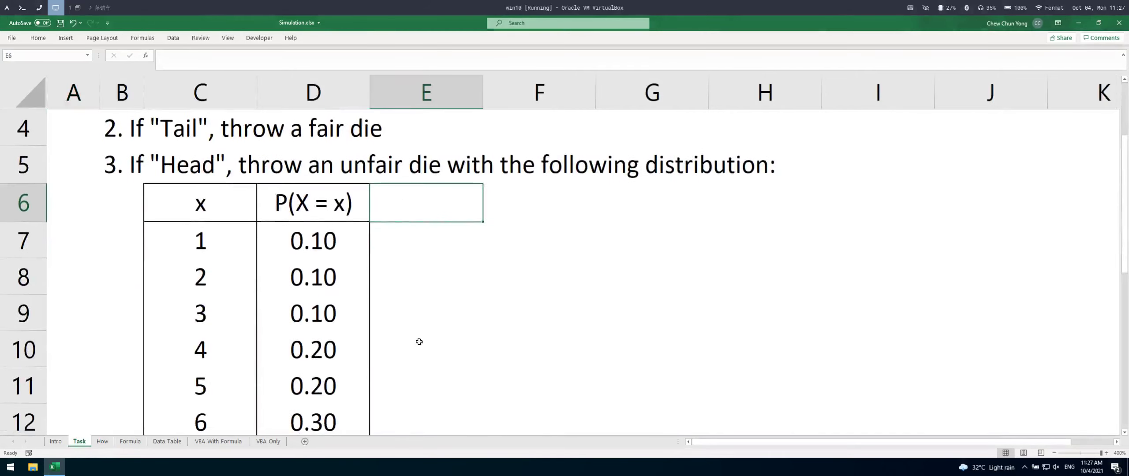
scroll(421, 351, "down", 1)
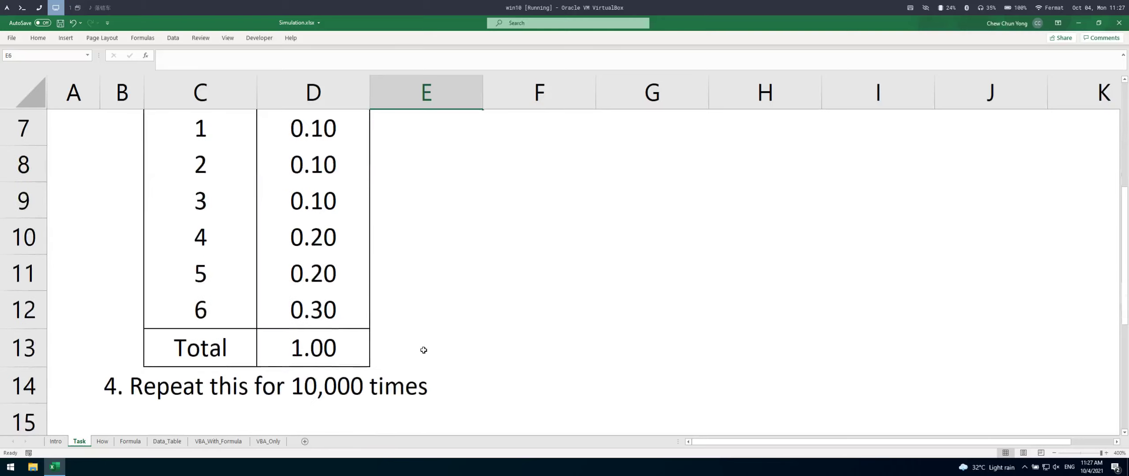
scroll(422, 350, "up", 1)
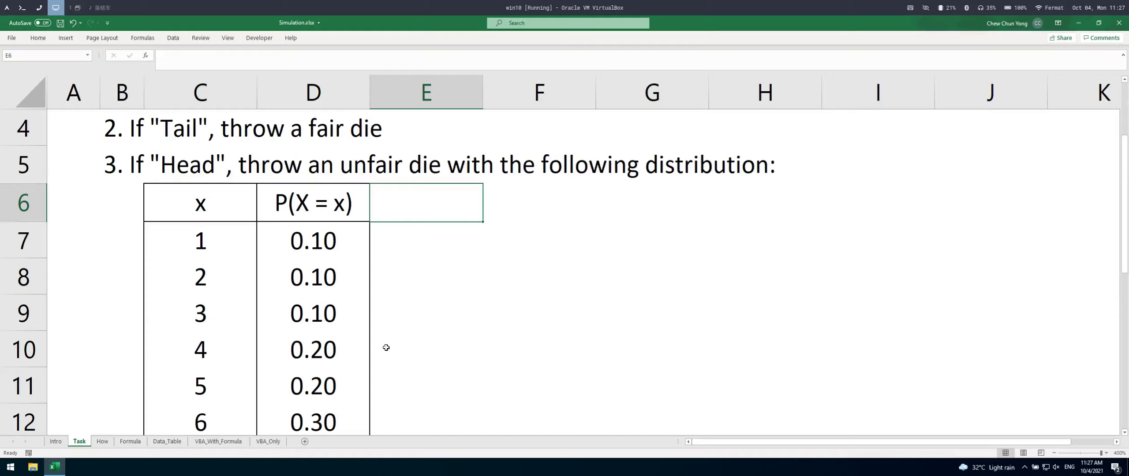
left_click(531, 248)
type("=vl")
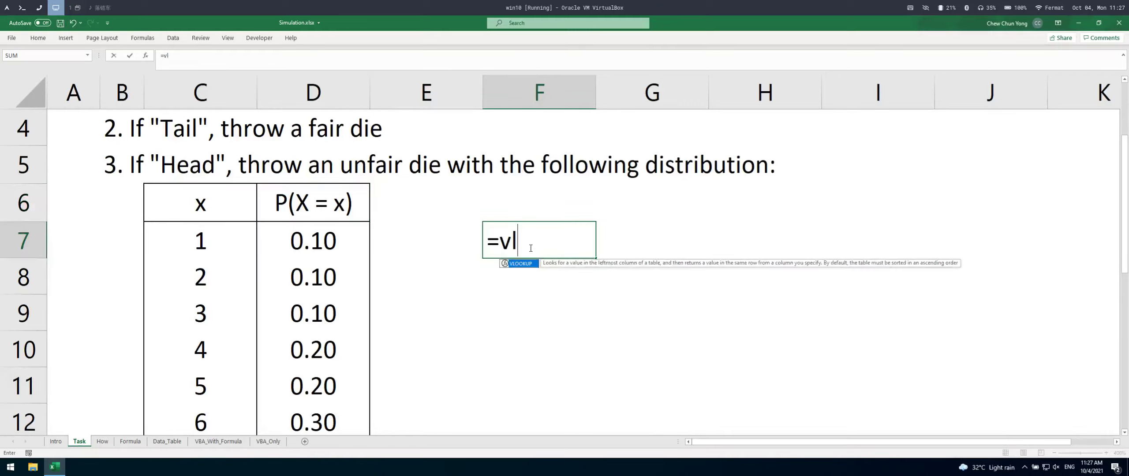
key("Tab")
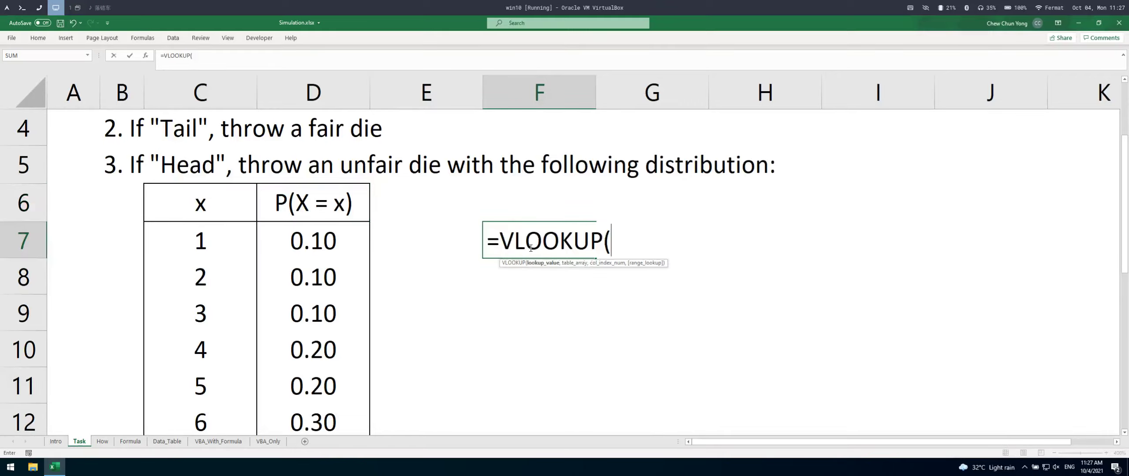
key("Escape")
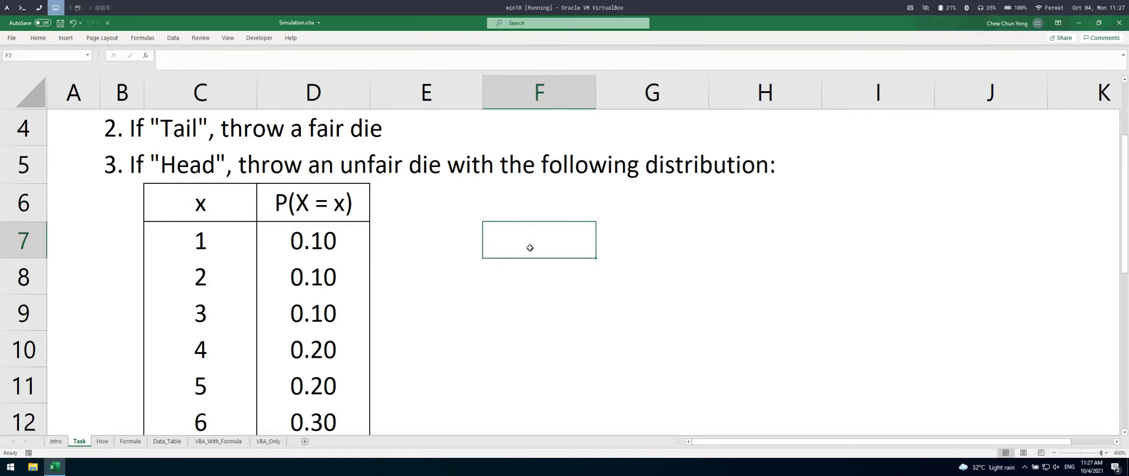
type("=lok")
key("BackSpace")
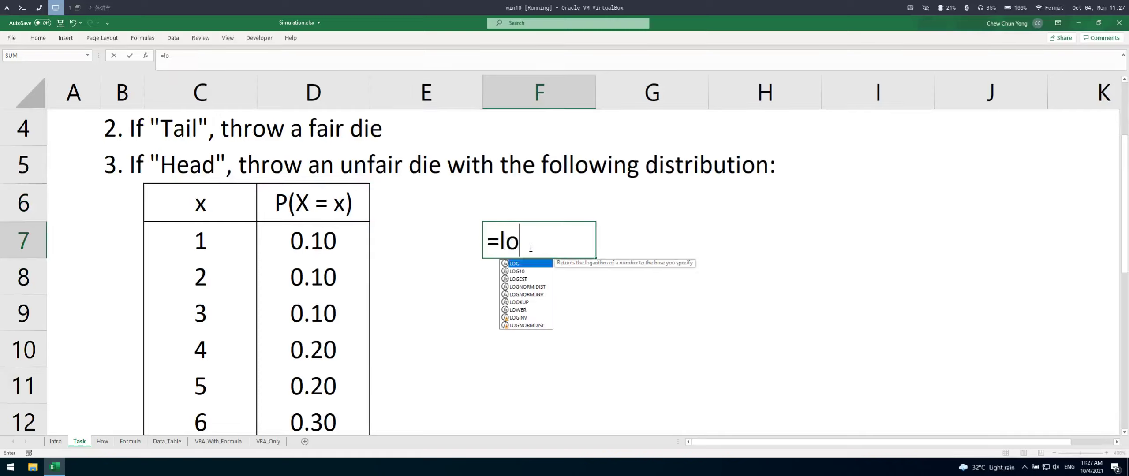
type("o")
key("Tab")
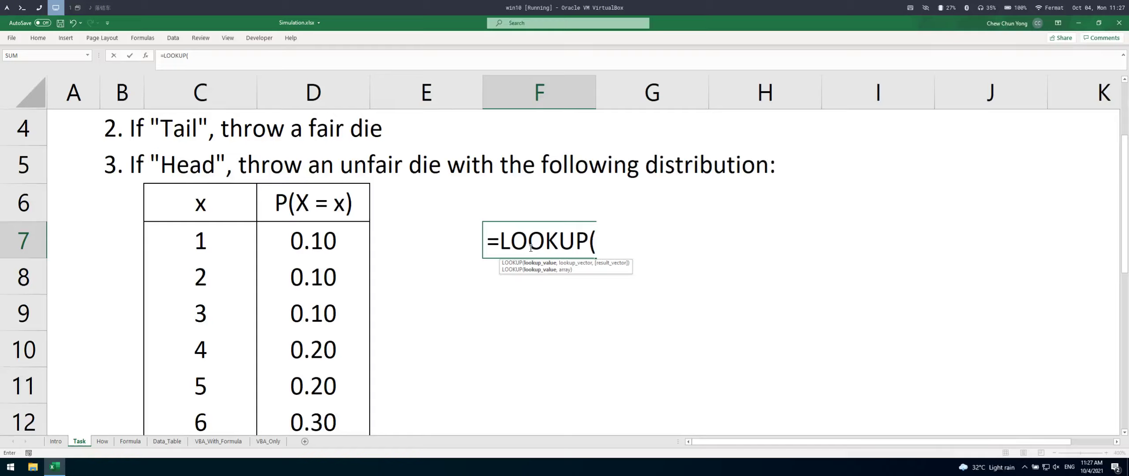
key("Escape")
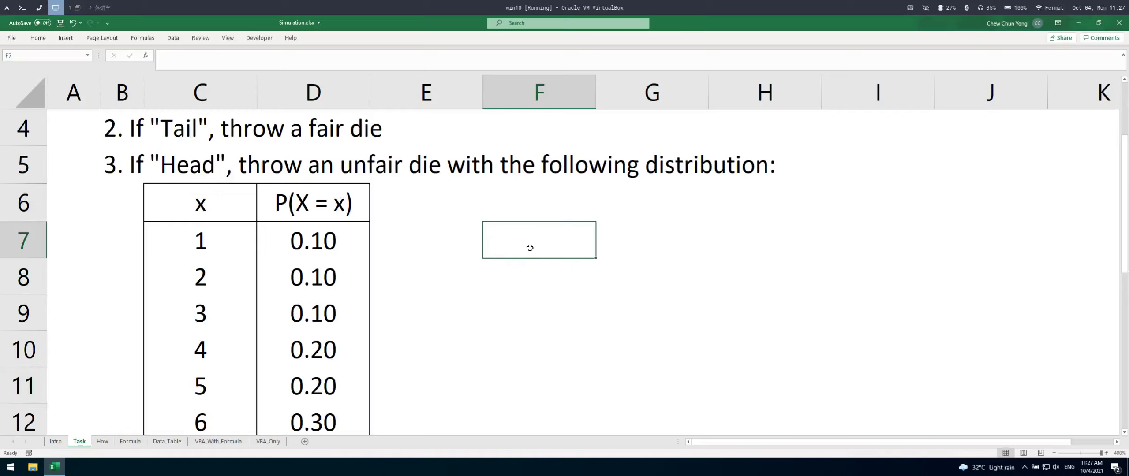
- Enter the note "0 - Head, 1 - Tail" in cell F3, beside the coin flip instruction
left_click(584, 191)
scroll(585, 192, "up", 1)
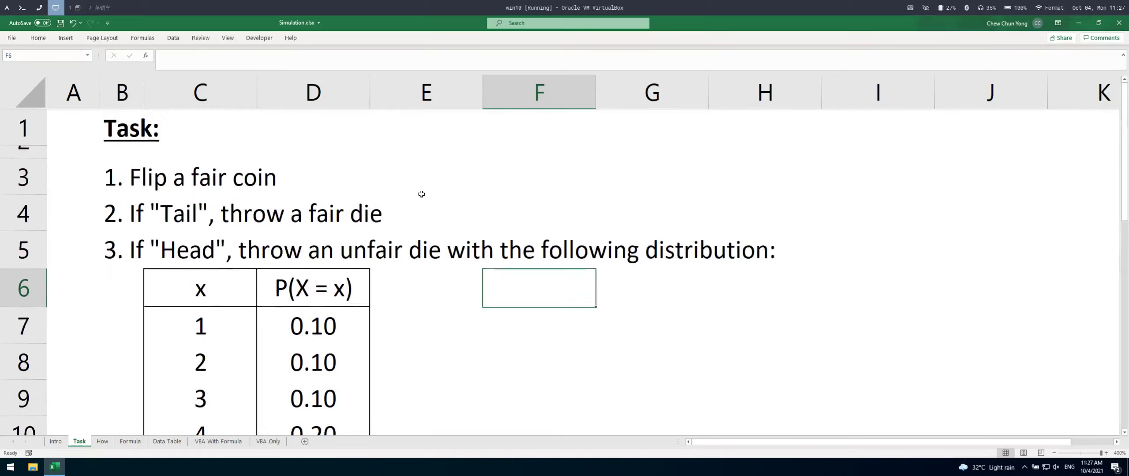
left_click(563, 164)
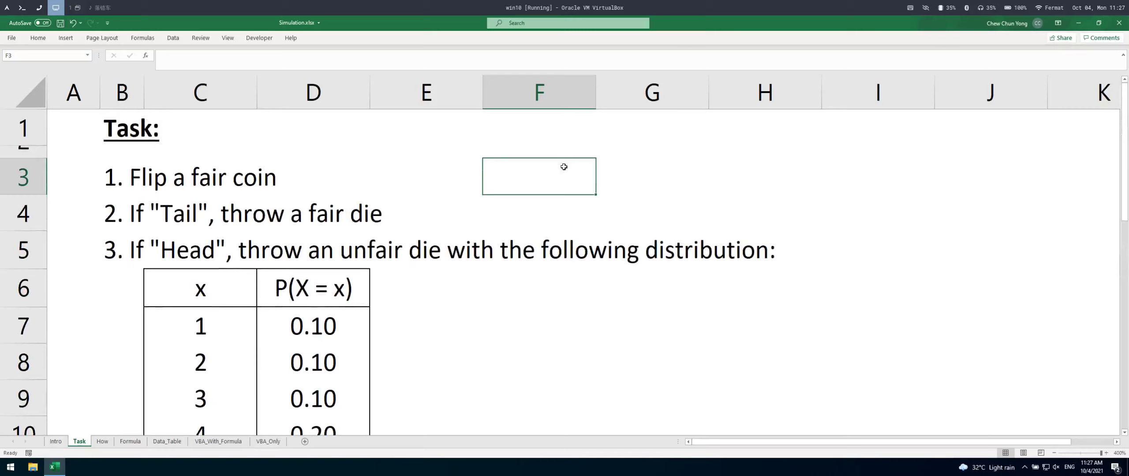
type("0 - Hea")
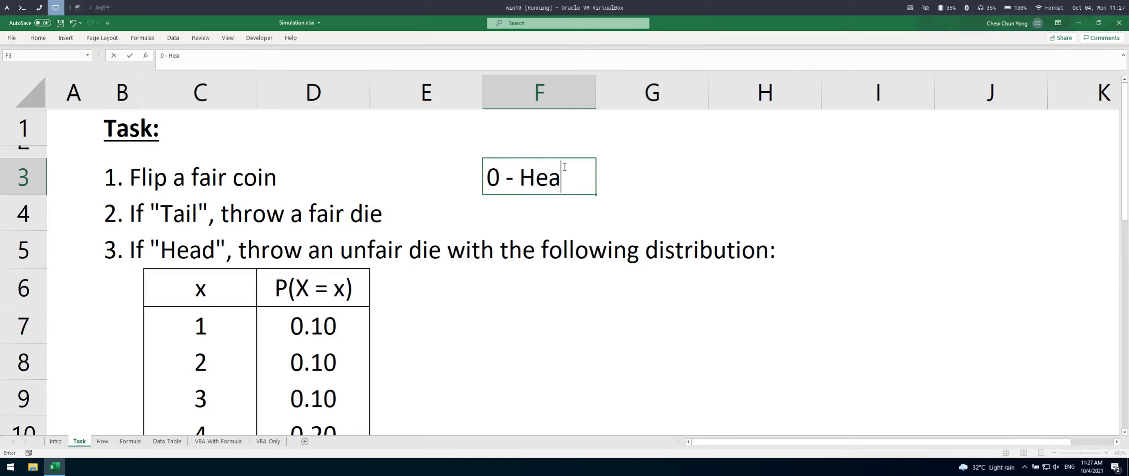
type("d, 1 - Tail")
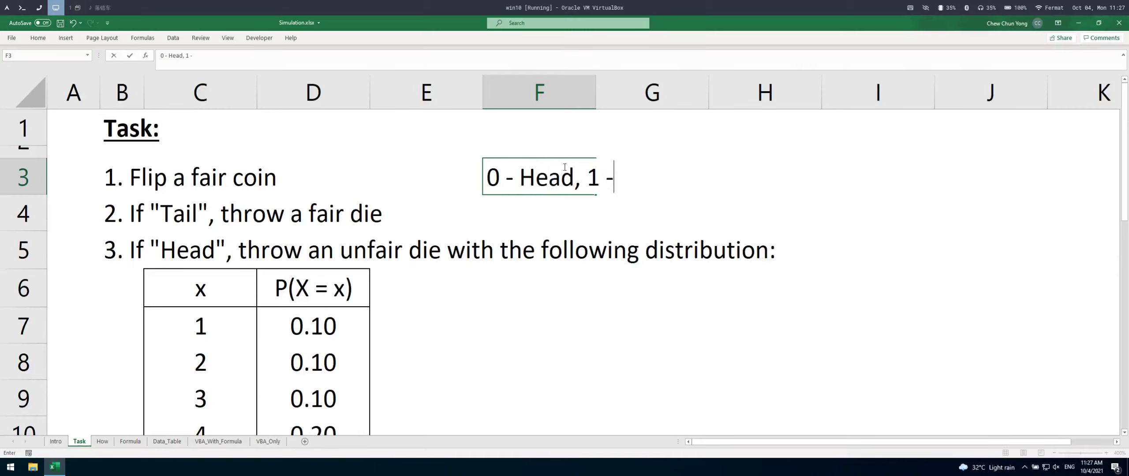
key("Return")
- Set the font colour of the coin coding note in F3 to red
left_click(564, 167)
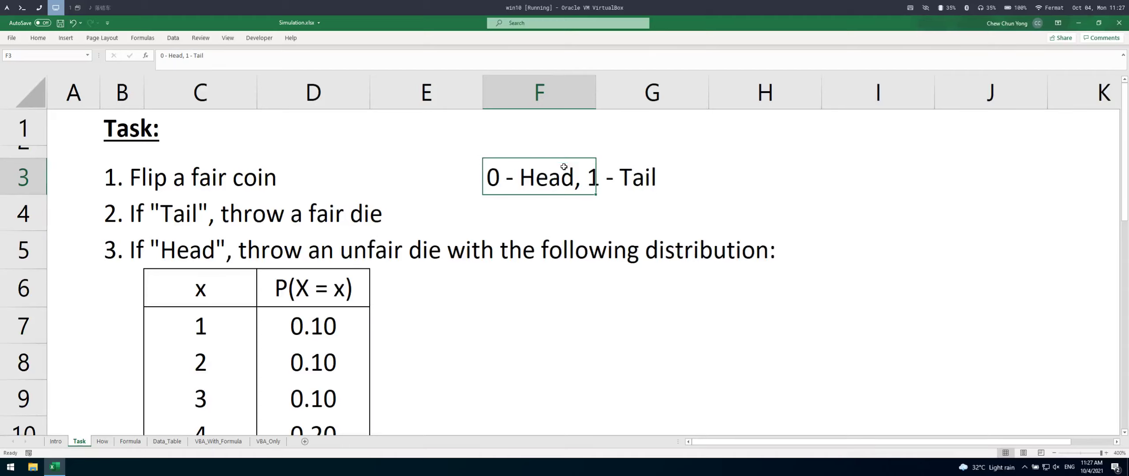
left_click(37, 39)
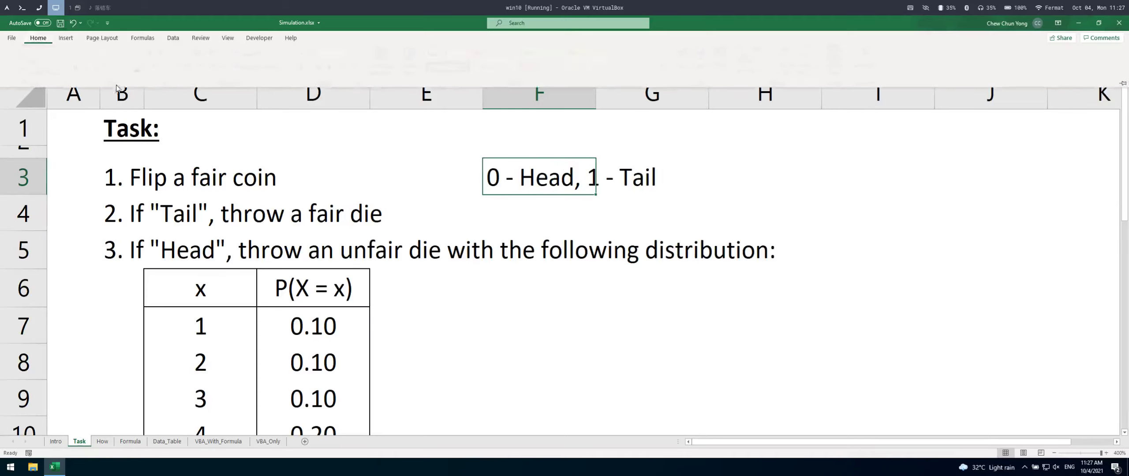
left_click(168, 70)
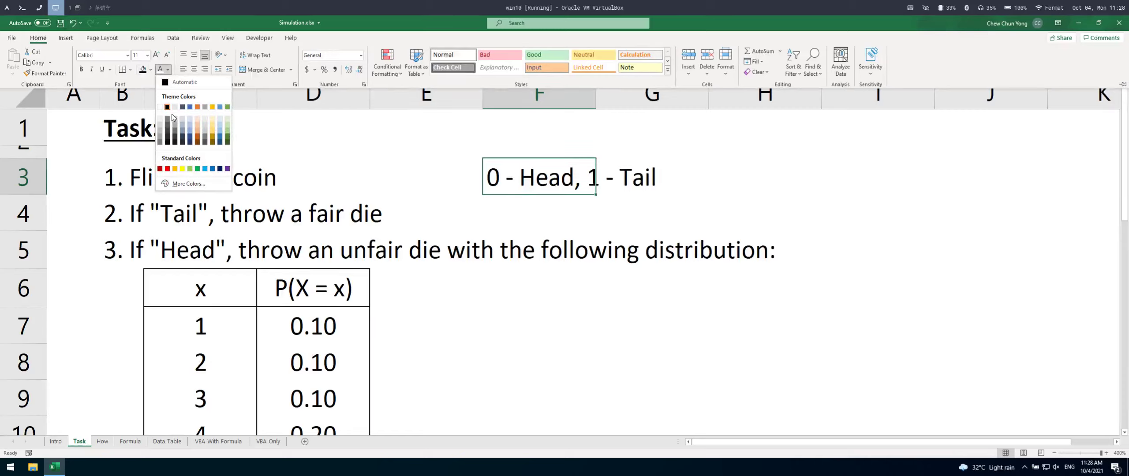
left_click(167, 169)
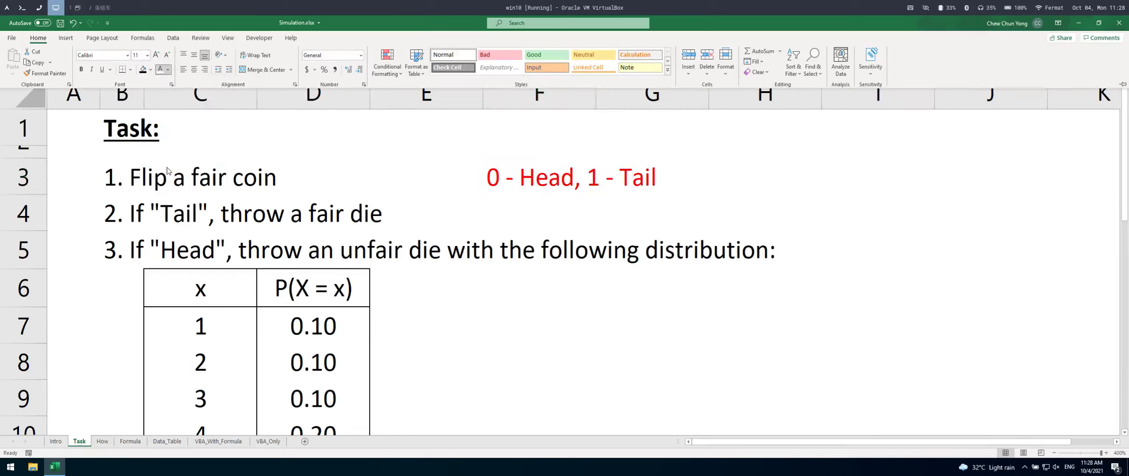
left_click(622, 327)
- Copy the unfair die distribution table C6:D13, including its Total row, to a new table starting at F6
left_click(528, 290)
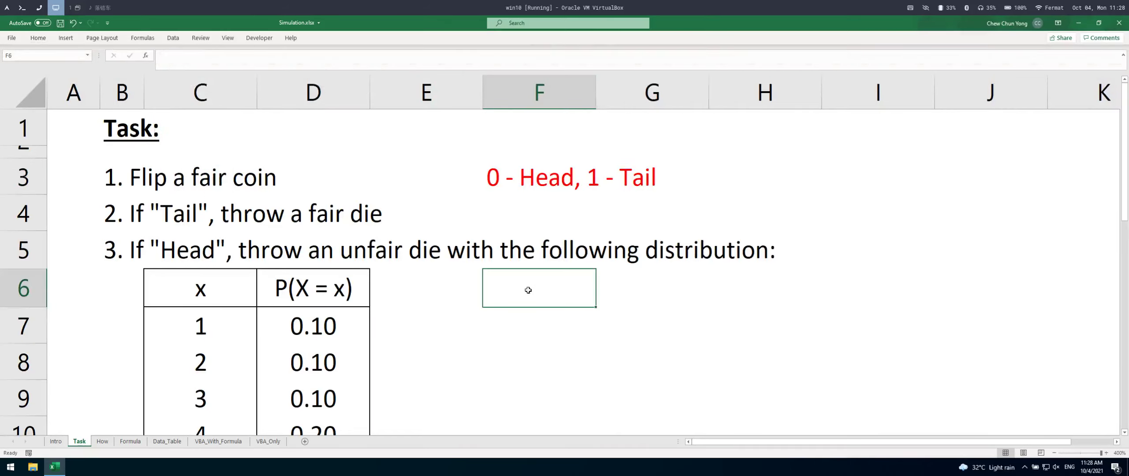
left_click(235, 285)
scroll(249, 288, "down", 1)
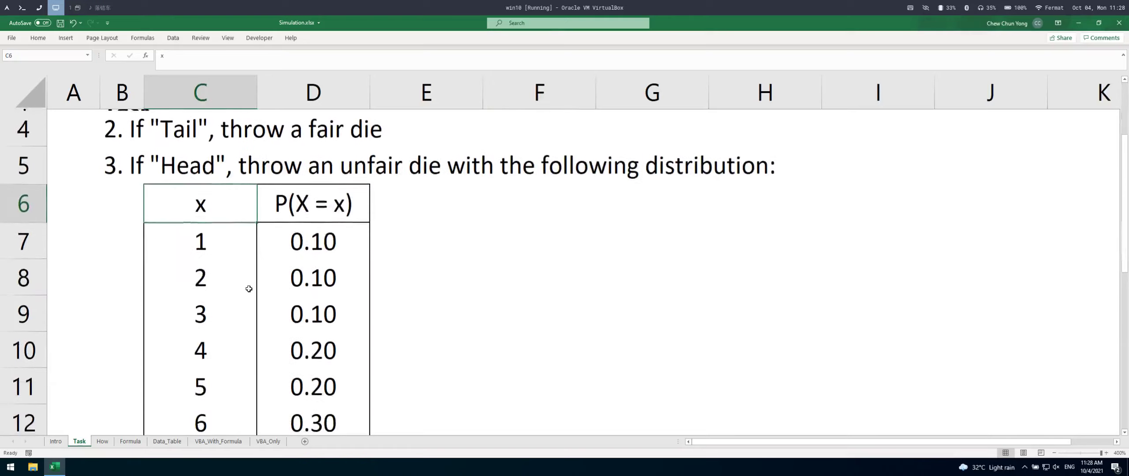
key("ctrl+shift+Down")
key("ctrl+shift+Right")
key("ctrl+c")
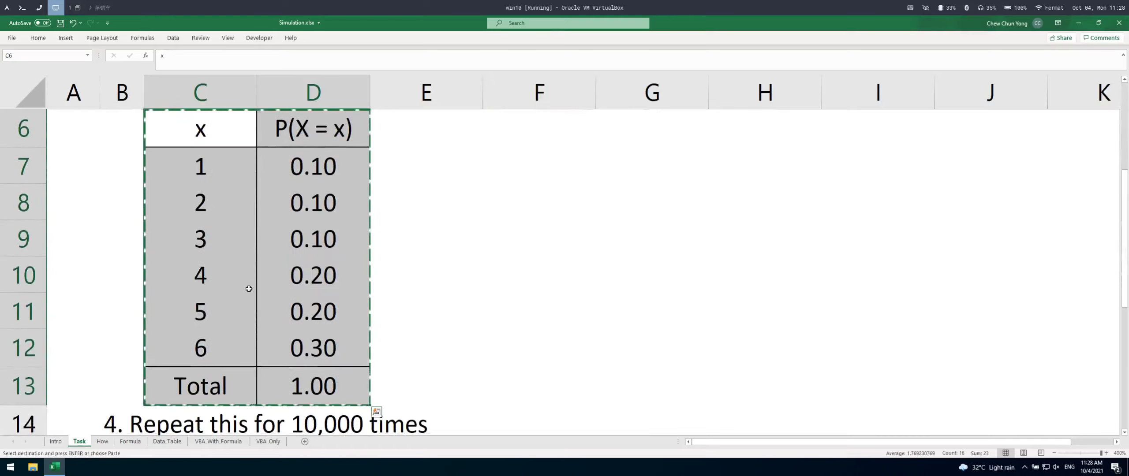
scroll(520, 297, "up", 2)
left_click(528, 292)
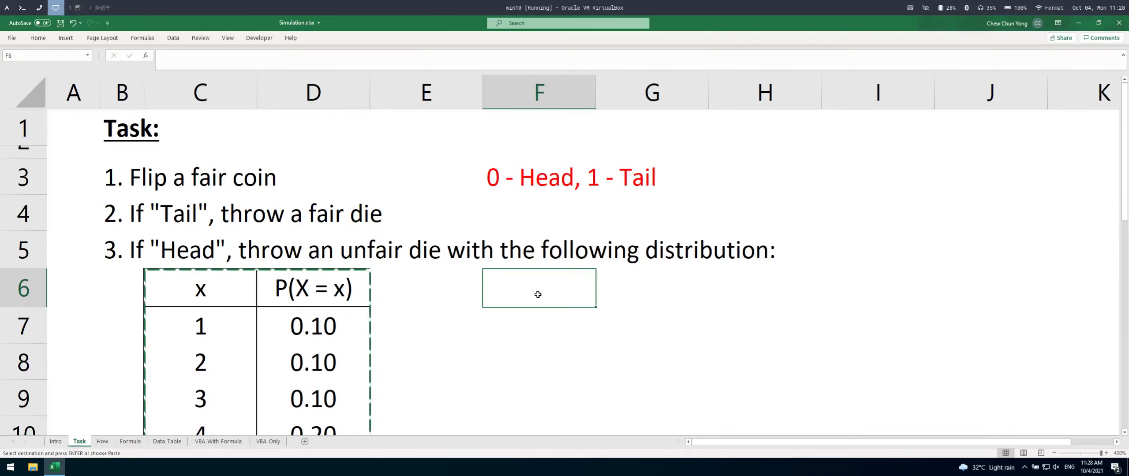
key("ctrl+v")
key("Escape")
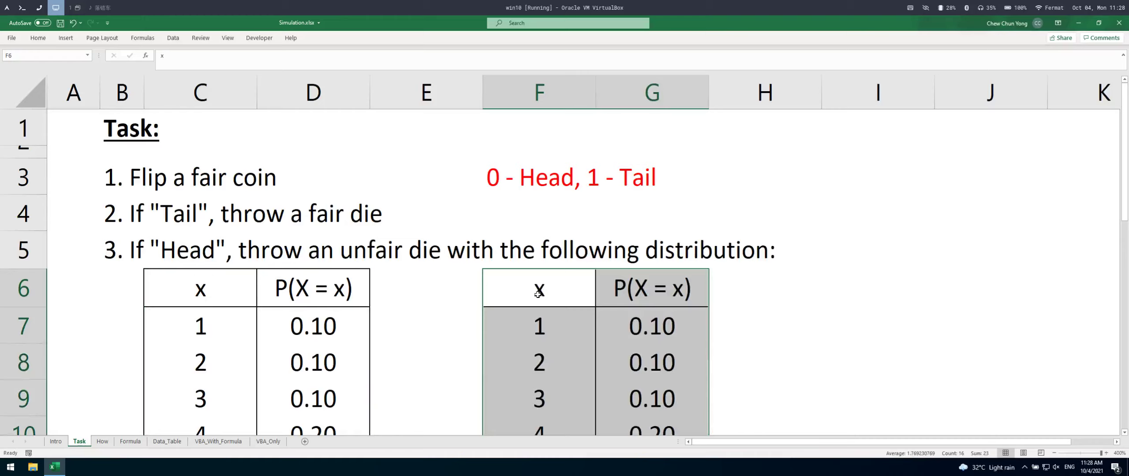
- Move the x column of the copied table from F6:F13 to H6:H13
left_click(538, 295)
key("ctrl+shift+Down")
key("ctrl+c")
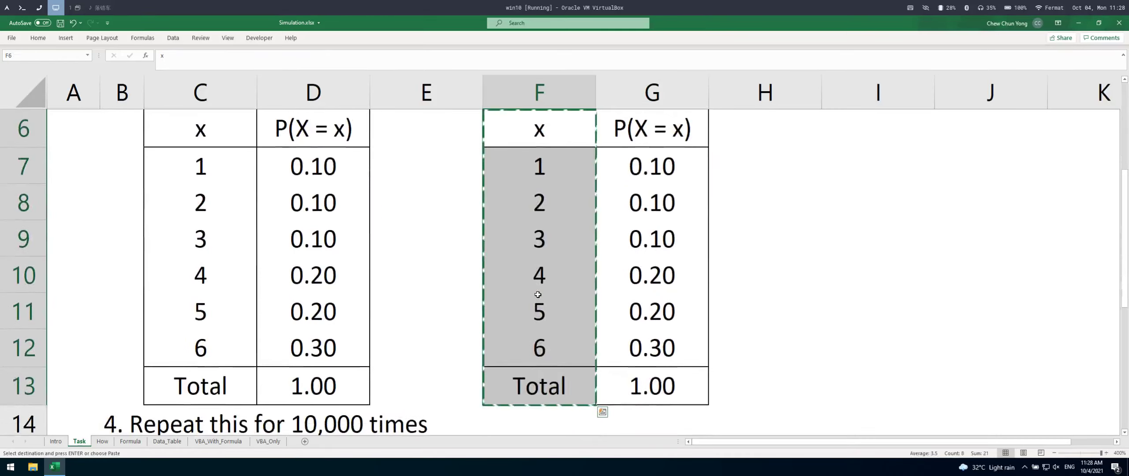
key("Right")
key("Right")
key("ctrl+v")
key("Left")
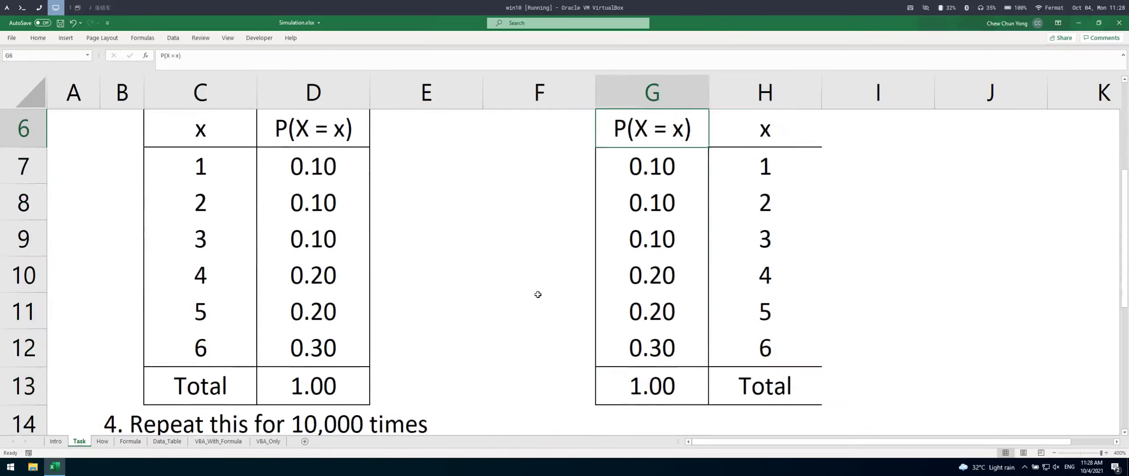
key("Left")
type("P")
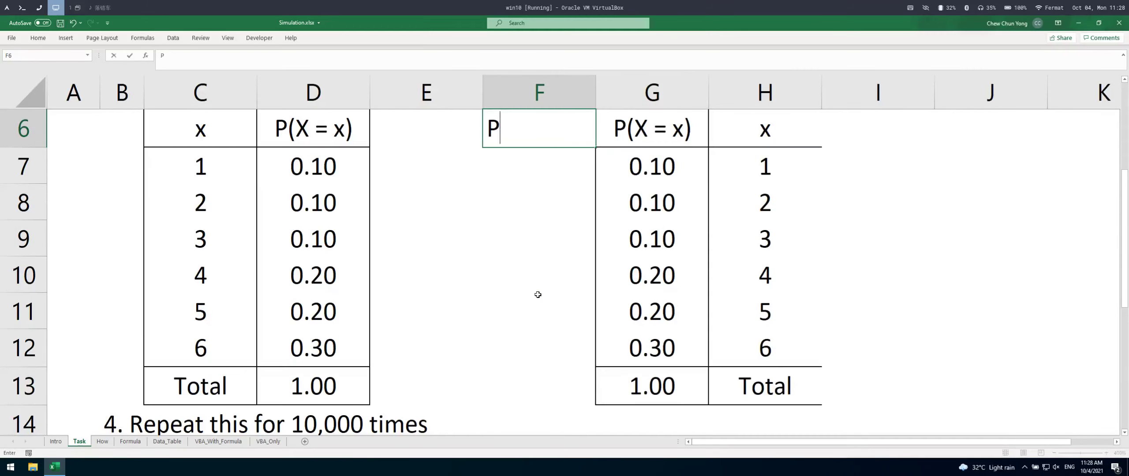
key("Escape")
- Copy the P(X = x) column G6:G13 into the empty column F6:F13
key("Right")
key("ctrl+shift+Down")
key("ctrl+x")
key("ctrl+v")
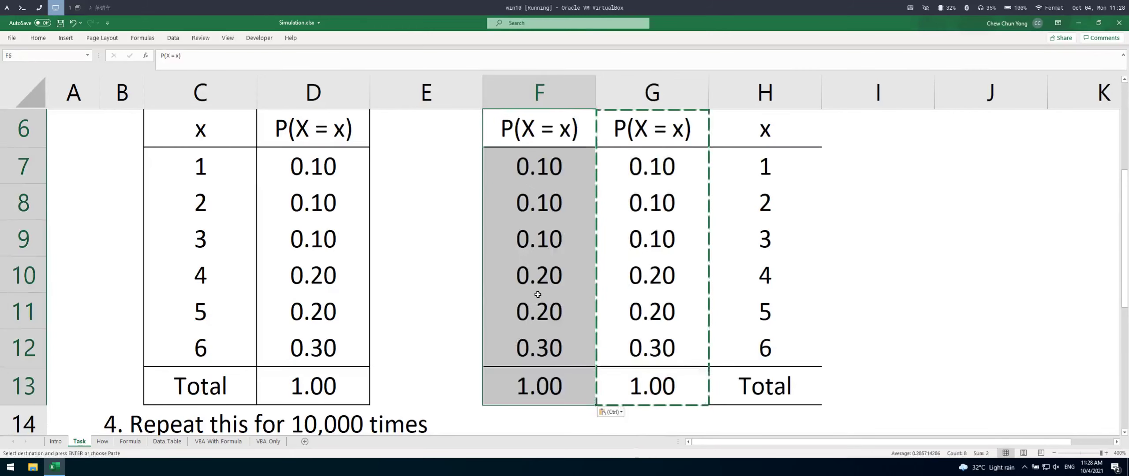
key("Escape")
- Change the header in F6 to "P(X <= x)" for the cumulative probabilities
key("Right")
key("Left")
key("F2")
key("BackSpace")
key("BackSpace")
key("BackSpace")
key("BackSpace")
key("BackSpace")
key("BackSpace")
key("BackSpace")
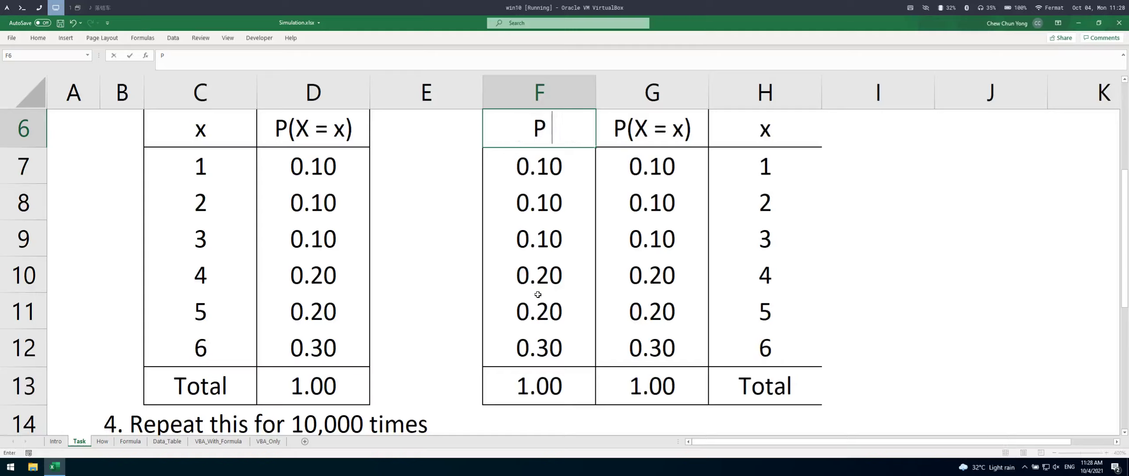
type("(X <= x)")
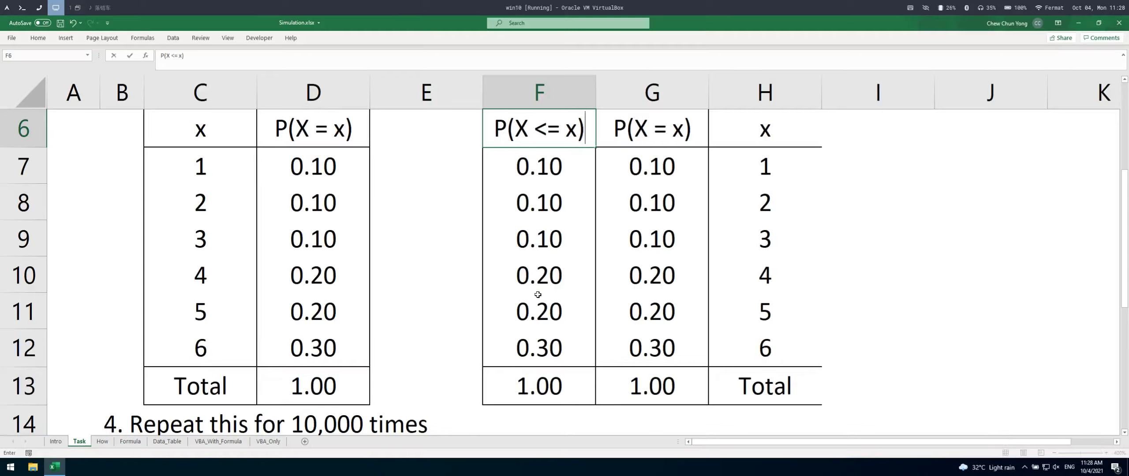
key("Return")
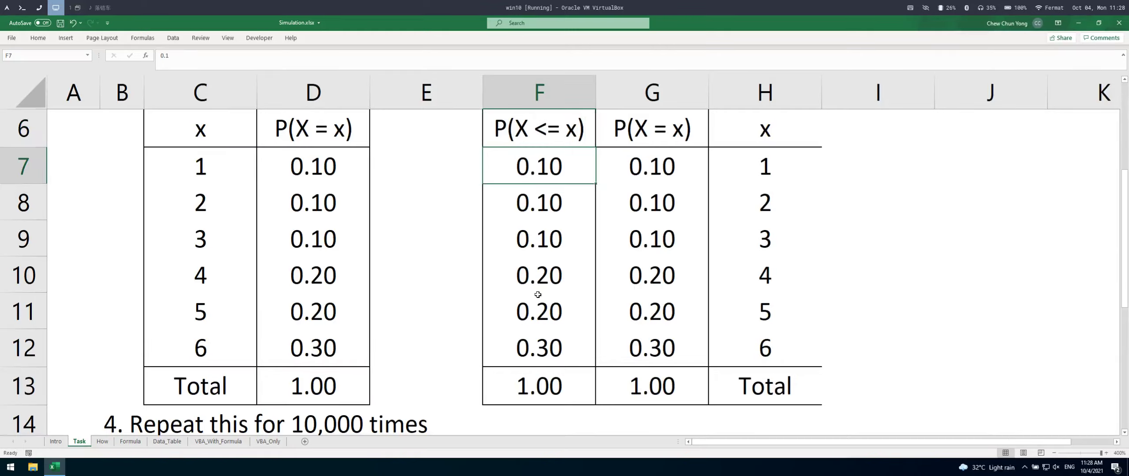
- Add an outside border around the rearranged table F6:H13
scroll(622, 297, "up", 1)
key("Up")
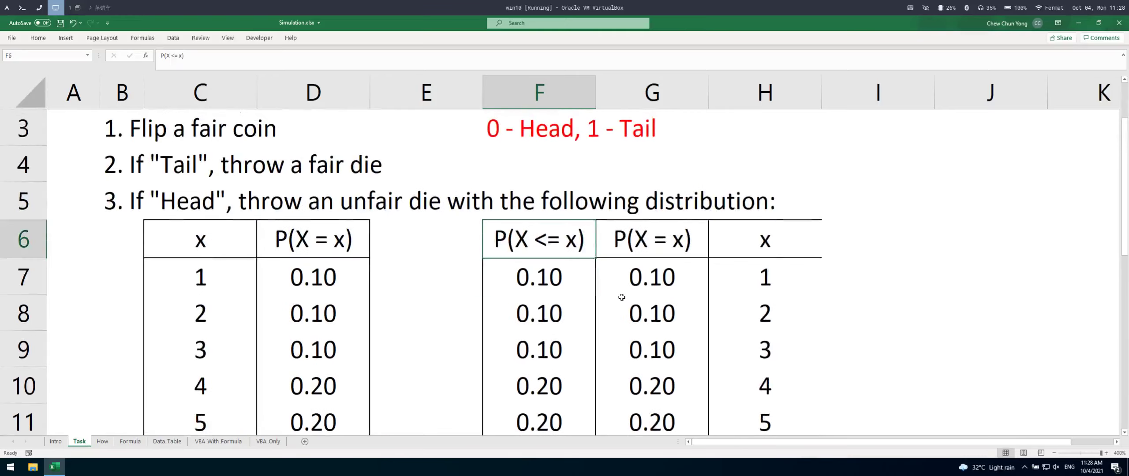
key("ctrl+shift+Right")
key("ctrl+shift+Down")
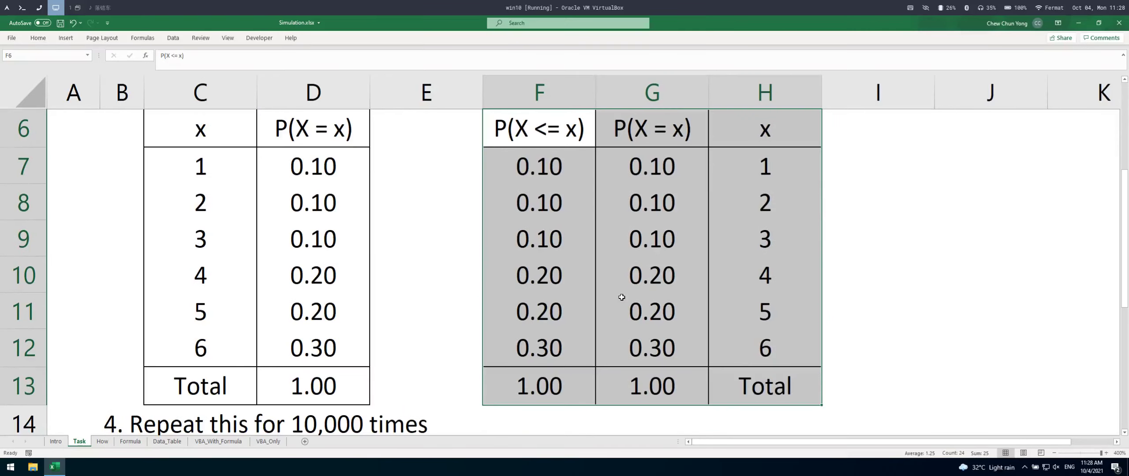
scroll(587, 283, "up", 1)
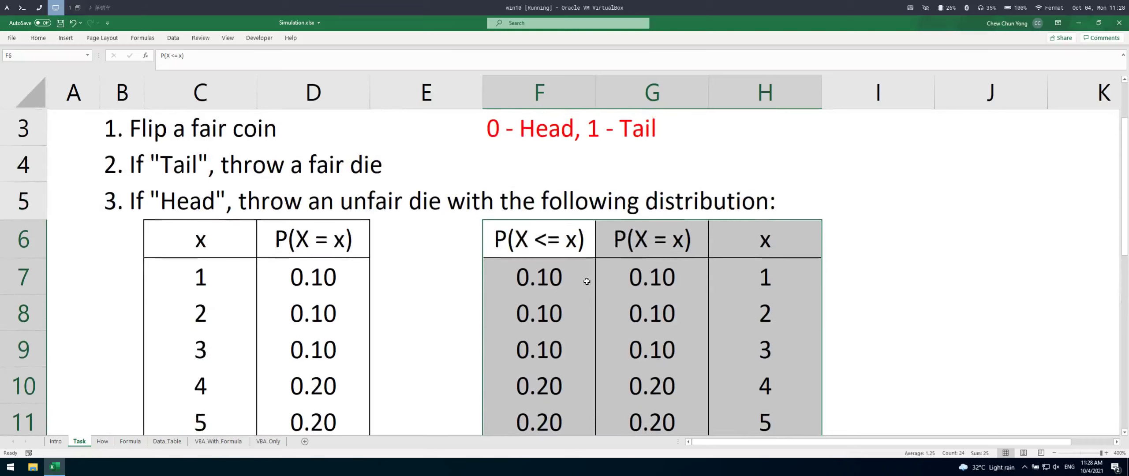
- Enter =F7+G8 in F8 as the cumulative probability for x = 2
left_click(586, 281)
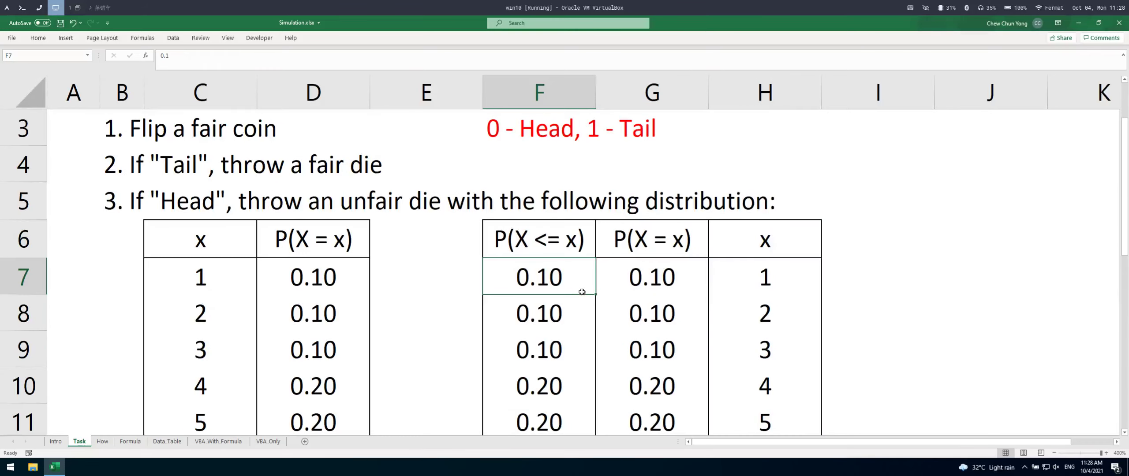
key("Down")
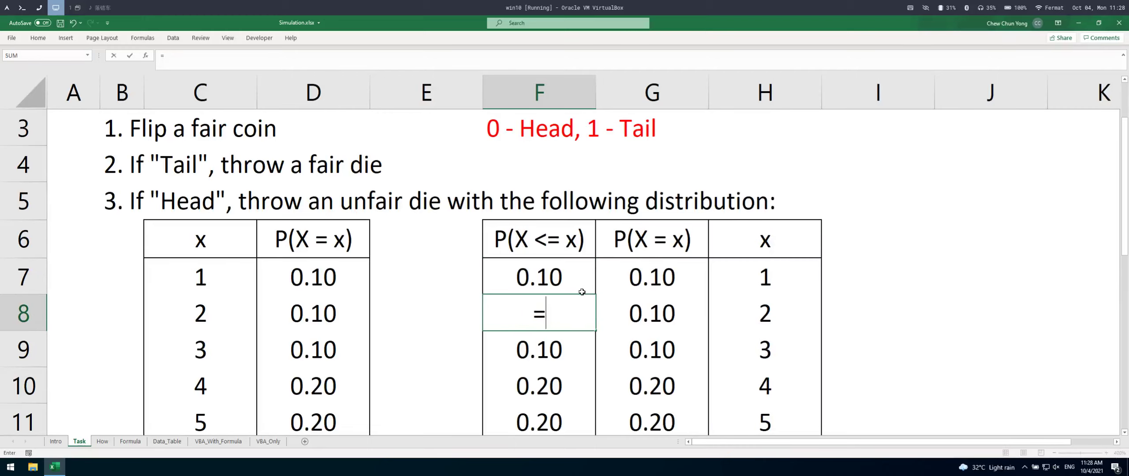
type("=")
left_click(582, 292)
type("+")
key("Right")
key("Return")
- Fill the cumulative probability formula =F7+G8 from F8 down through F12
key("Up")
key("ctrl+shift+Down")
key("shift+Up")
key("F2")
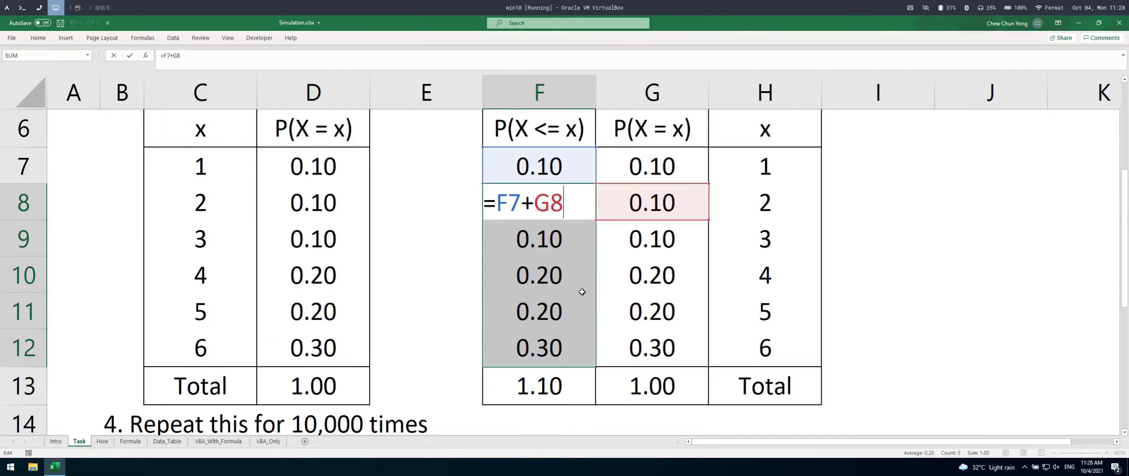
key("ctrl+Return")
- Clear the contents of the total row F13:H13 beneath the cumulative probability table
key("ctrl+Down")
key("Delete")
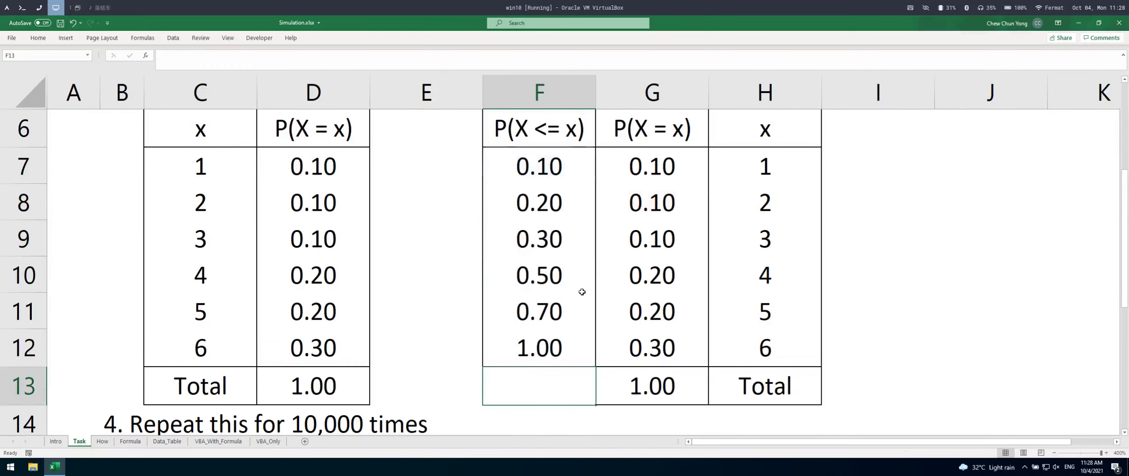
key("Up")
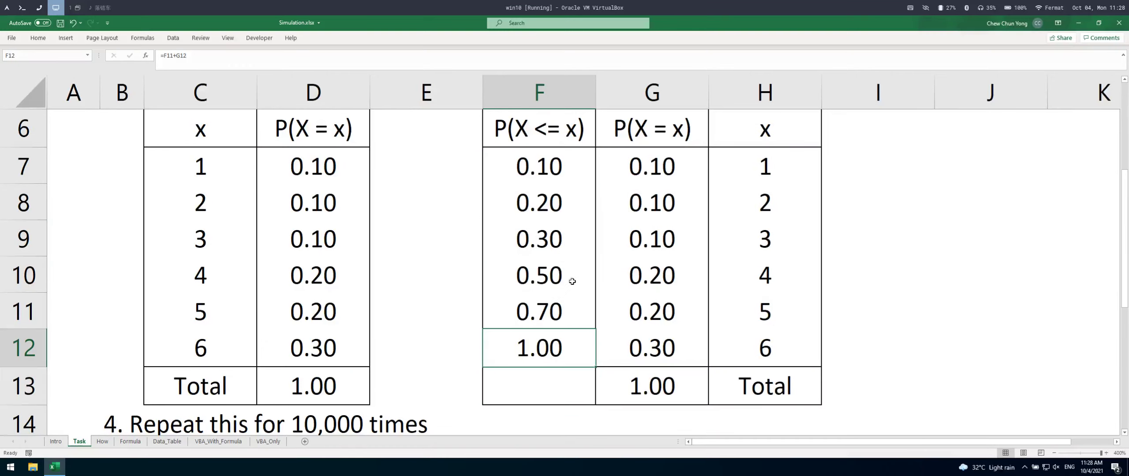
left_click(537, 98)
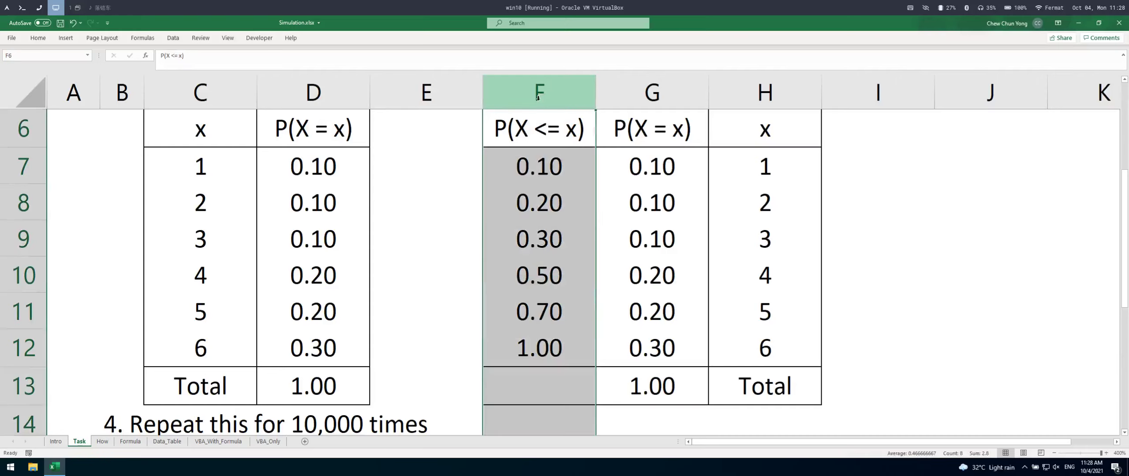
left_click(637, 98)
left_click(750, 96)
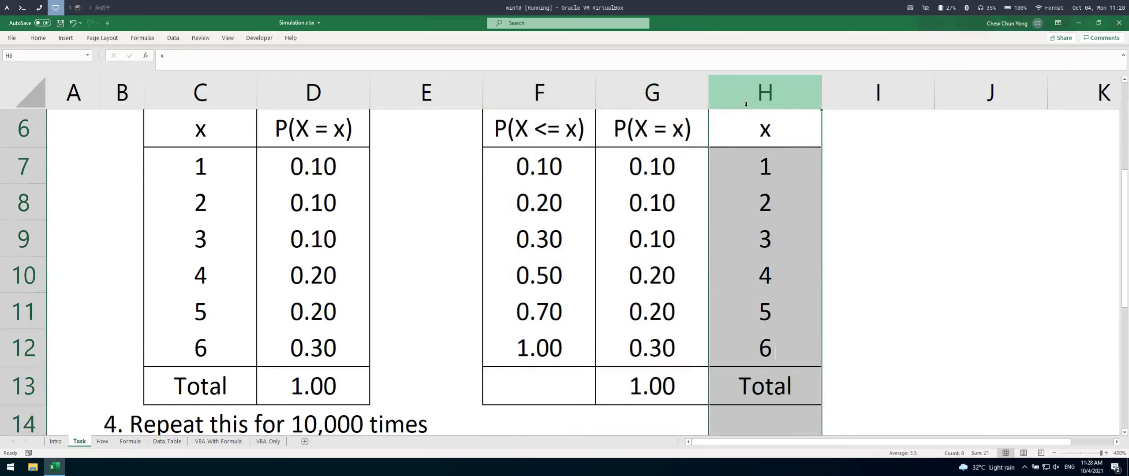
left_click_drag(666, 379, 758, 377)
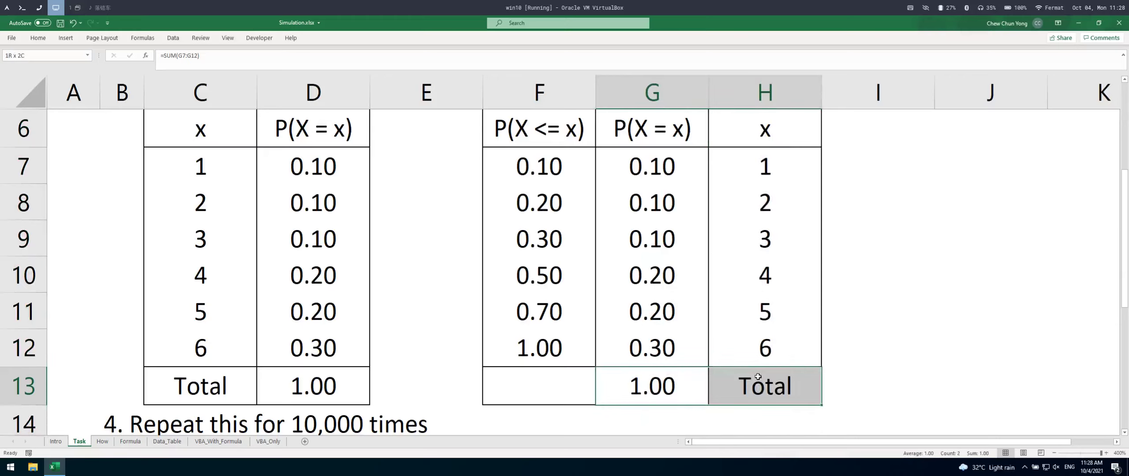
key("Delete")
- Remove all borders from the emptied row F13:H13
left_click_drag(587, 398, 732, 401)
key("alt+h")
key("b")
key("n")
key("Up")
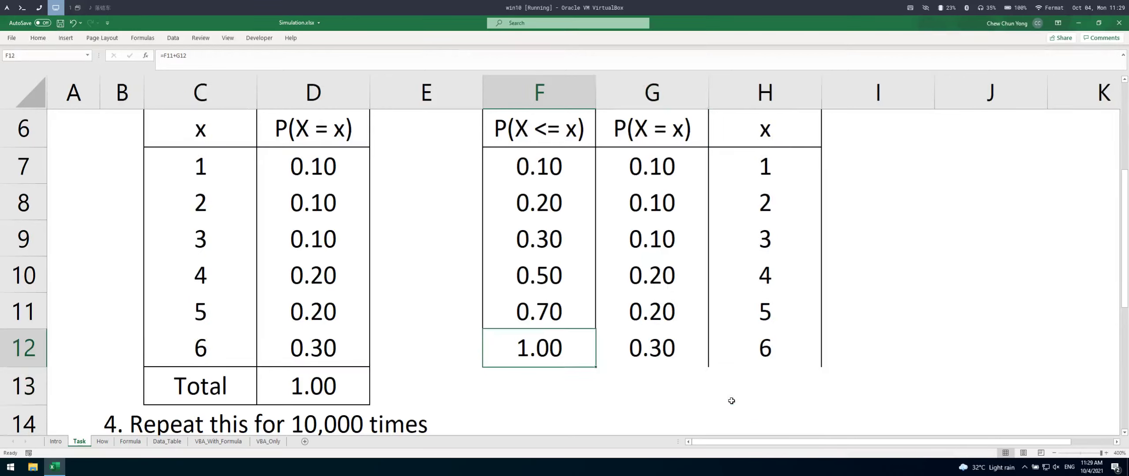
- Add an outside border around the cumulative probability table F6:H12
key("ctrl+a")
scroll(732, 401, "up", 1)
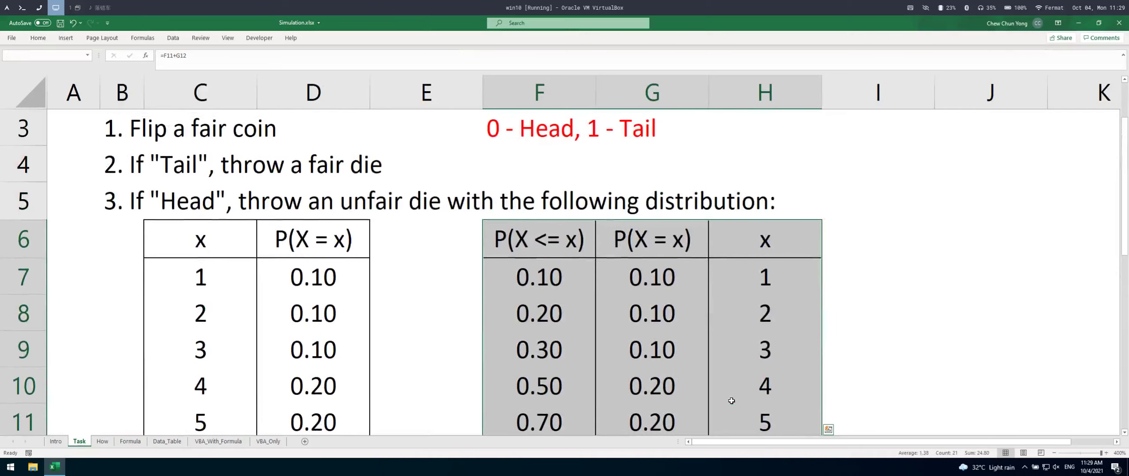
scroll(730, 399, "down", 2)
left_click(688, 386)
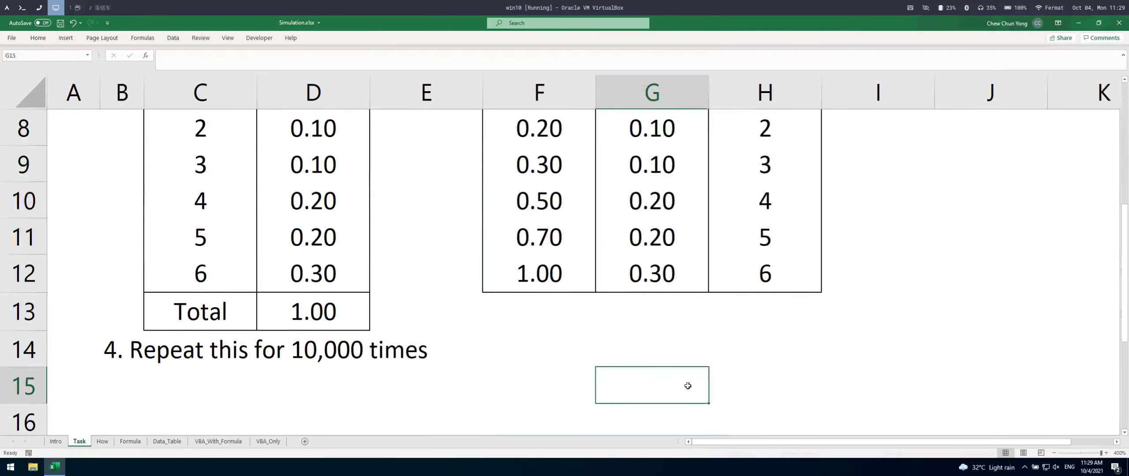
scroll(726, 377, "up", 1)
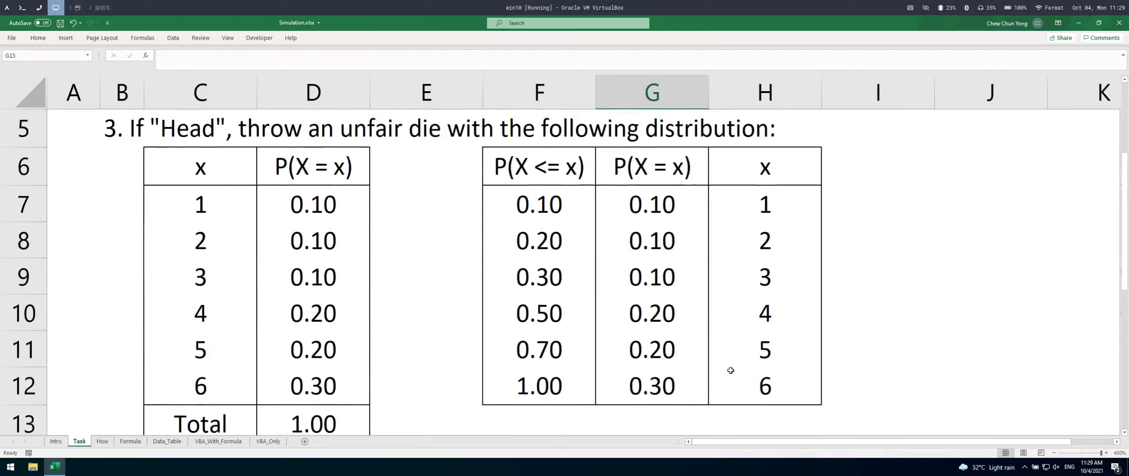
- Move the table F6:H12 one column over so that it occupies G6:I12
left_click(522, 204)
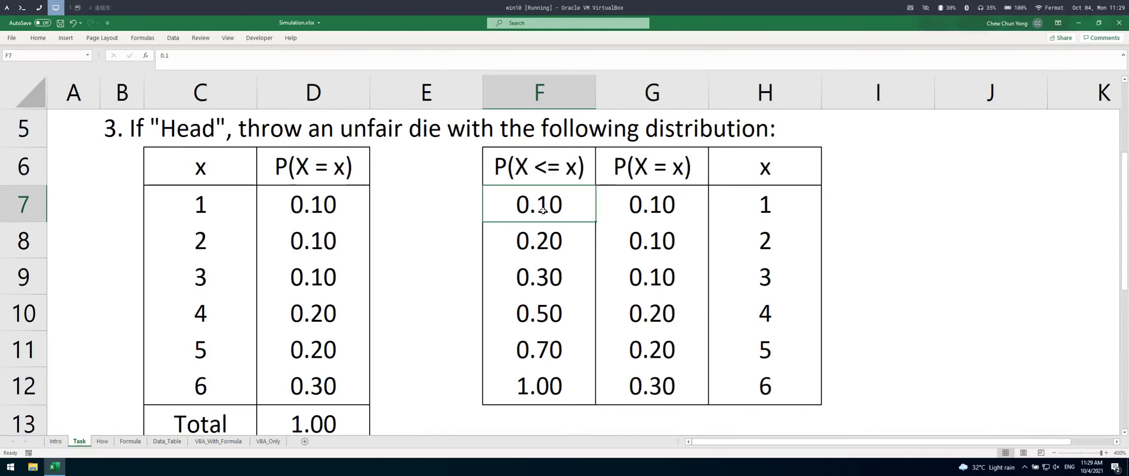
left_click(561, 163)
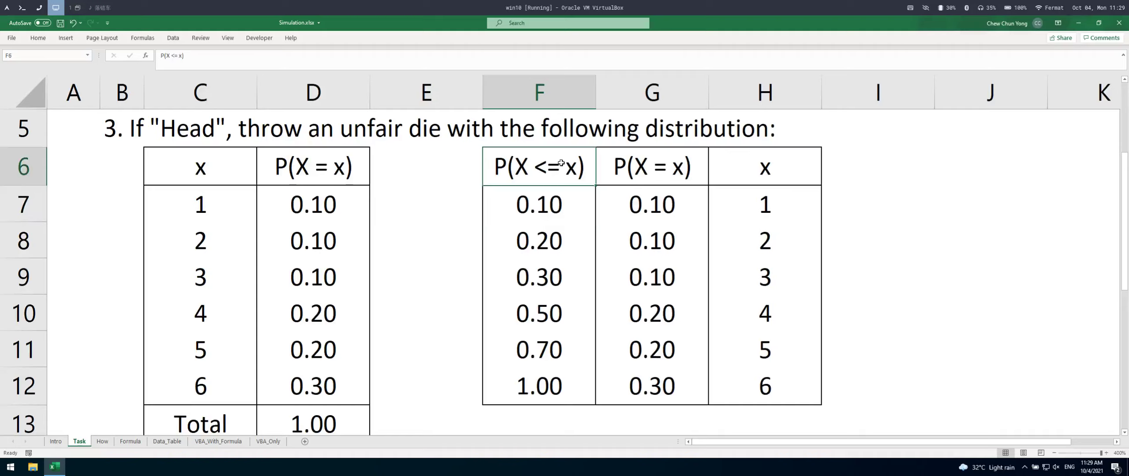
key("ctrl+a")
key("ctrl+x")
key("Right")
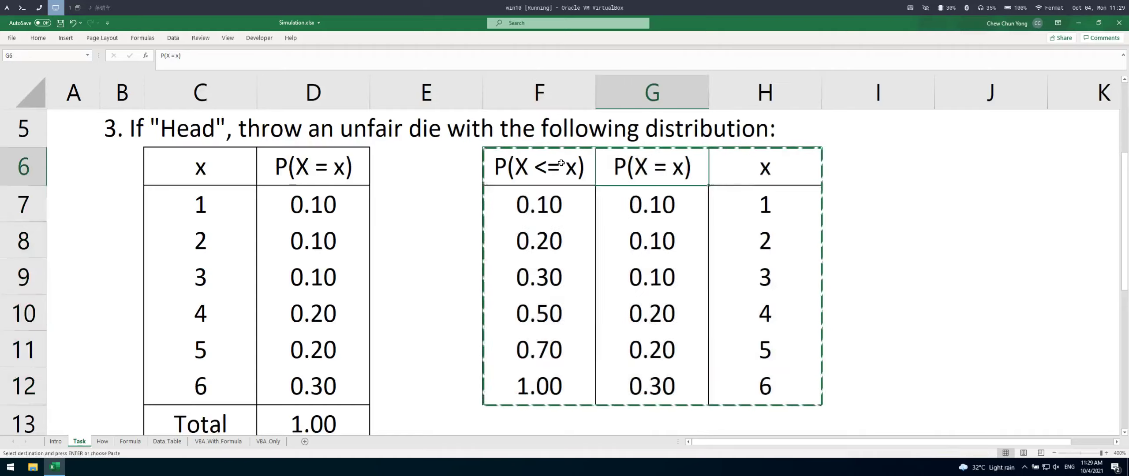
key("ctrl+v")
key("Left")
key("Right")
key("Left")
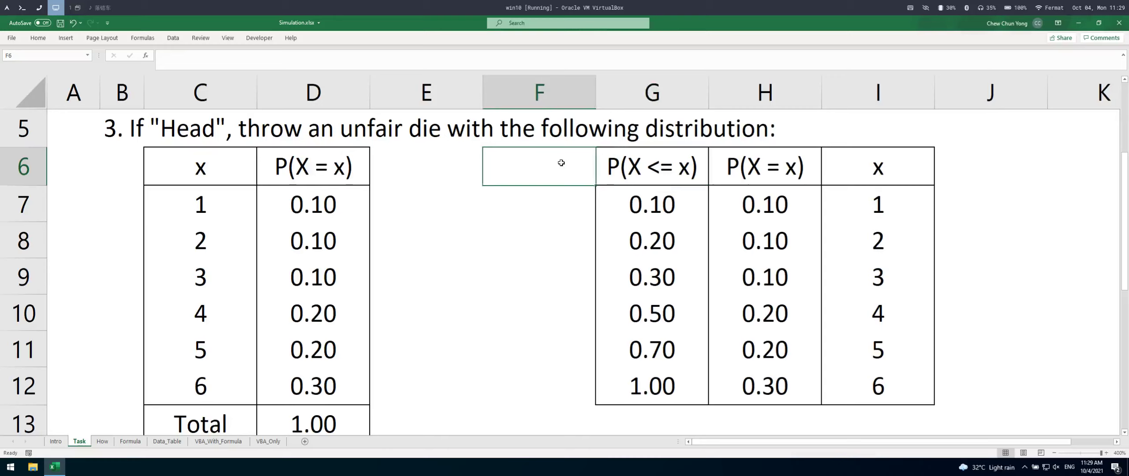
- Copy the P(X = x) column H6:H12 into the empty column F6:F12
key("Right")
key("Right")
key("ctrl+shift+Down")
key("ctrl+c")
key("Left")
key("Left")
key("ctrl+v")
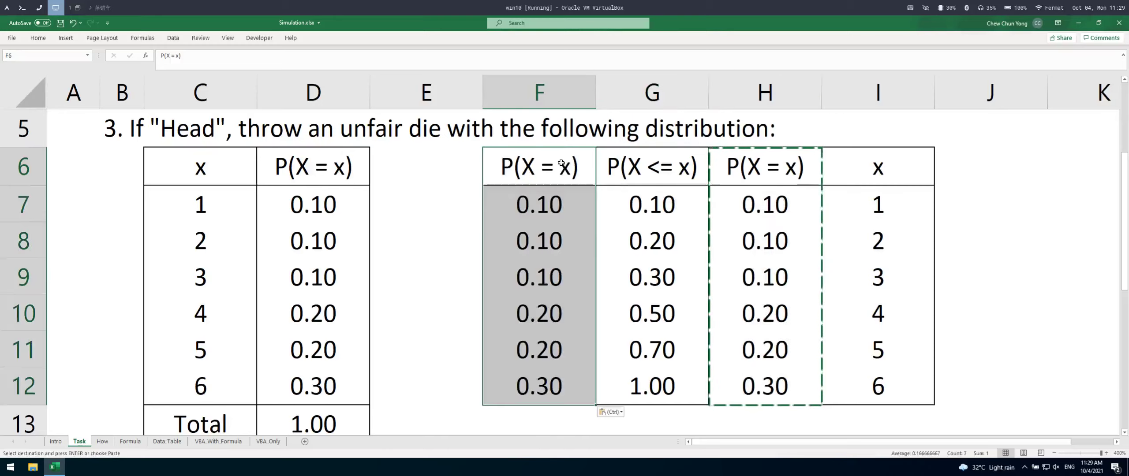
- Change the header in F6 to "LB" and set the first lower bound in F7 to 0
left_click(561, 164)
key("Escape")
type("LB")
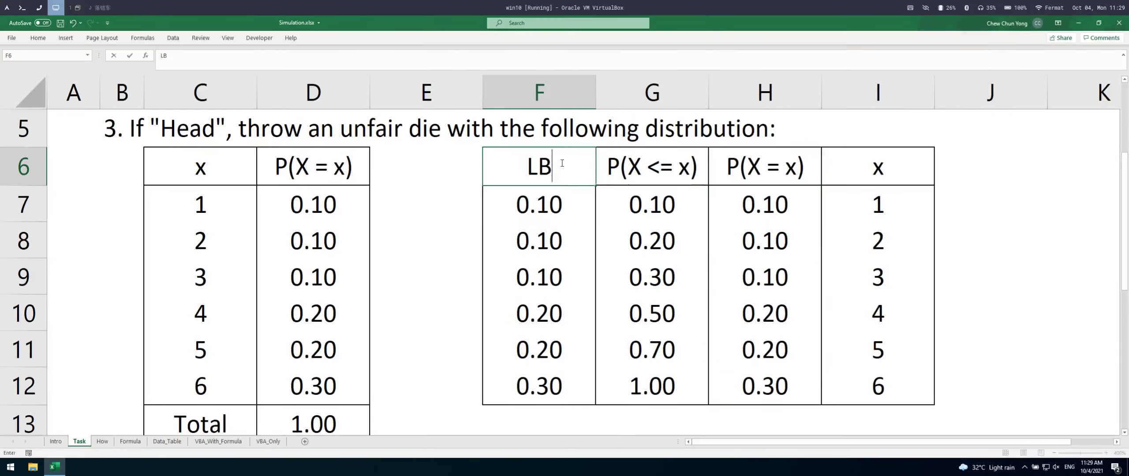
key("Return")
type("0")
key("Return")
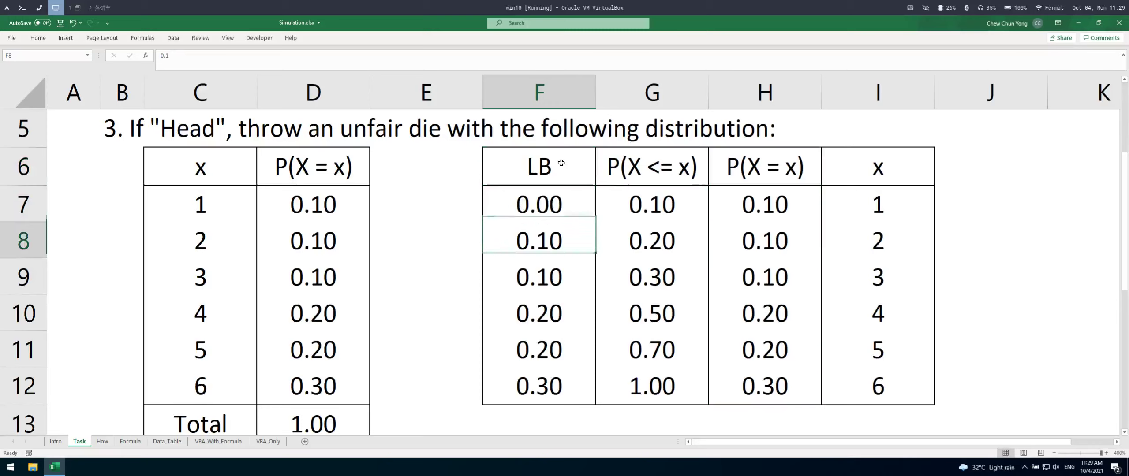
- Enter =G7 in F8 as the lower bound for x = 2
type("=")
key("Up")
key("Right")
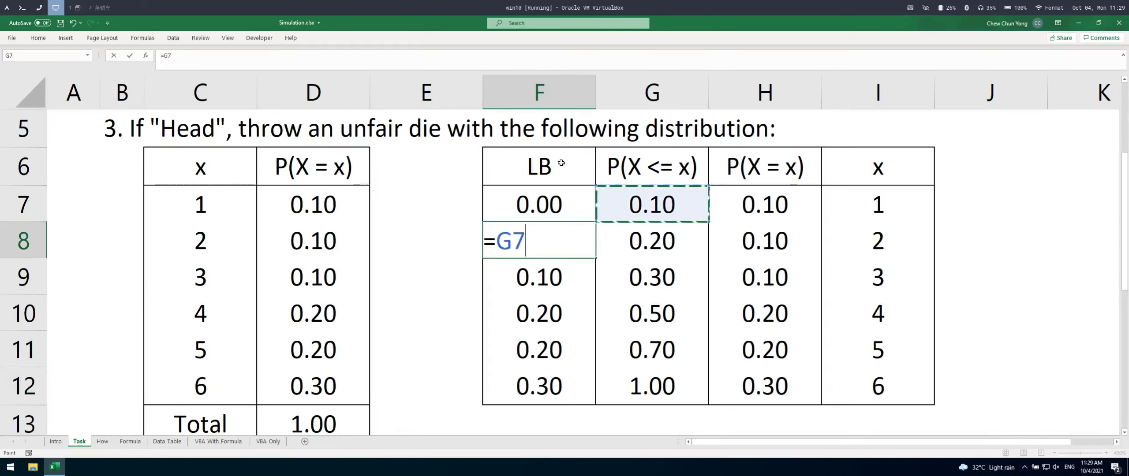
key("Return")
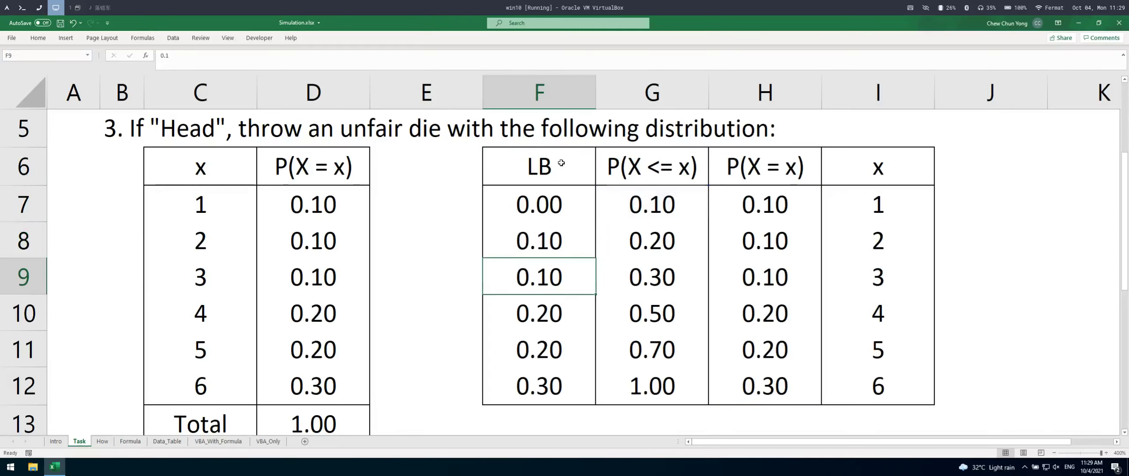
type("=")
key("Escape")
- Fill the lower bound formula =G7 from F8 down through F12
key("Up")
key("shift+Down")
key("shift+Down")
key("shift+Down")
key("shift+Down")
key("F2")
key("ctrl+Return")
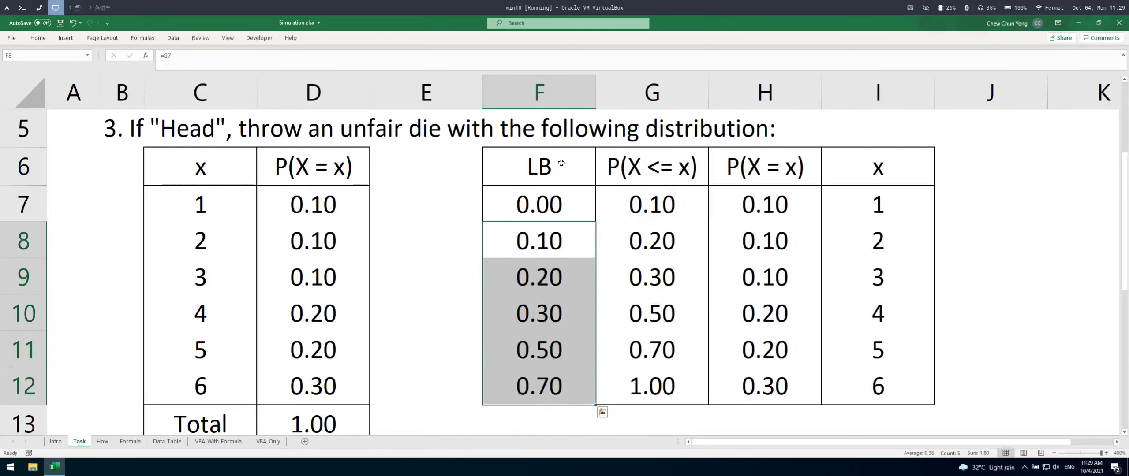
key("Up")
key("Up")
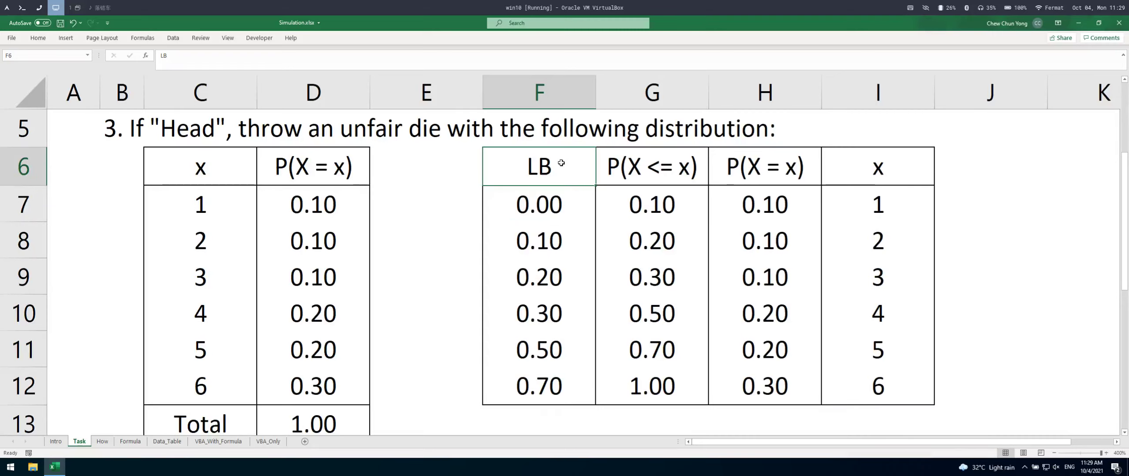
key("ctrl+shift+Down")
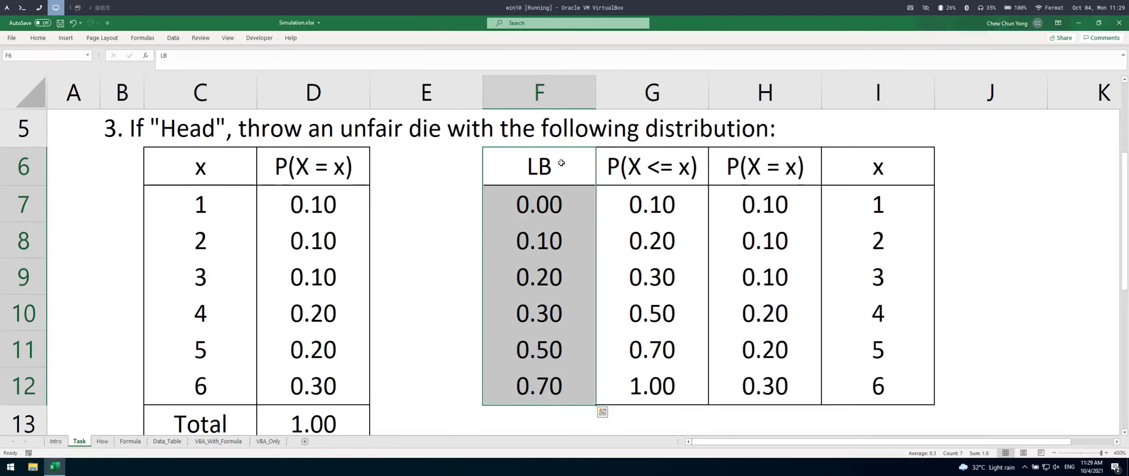
key("shift+Right")
key("shift+Right")
key("shift+Right")
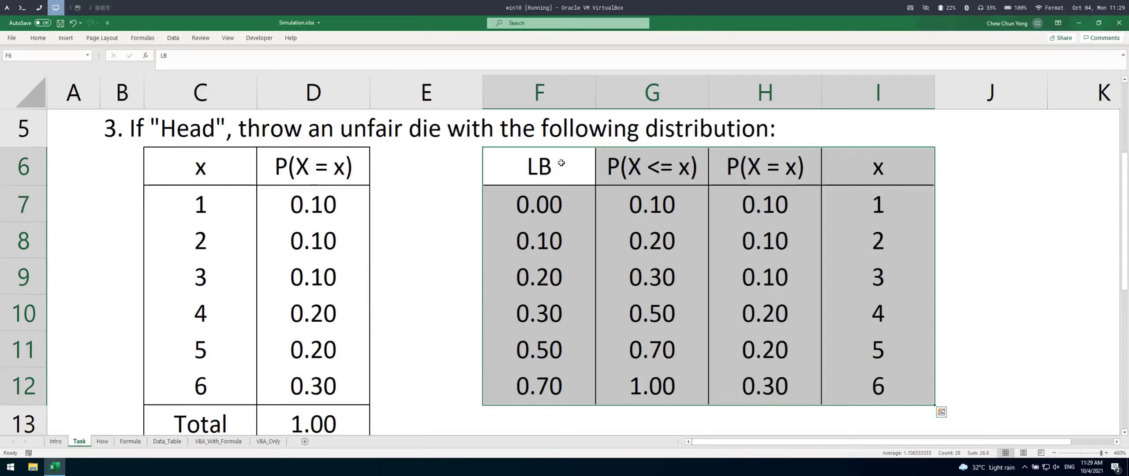
- Save the workbook and go to the Formula sheet
key("ctrl+Page_Down")
key("ctrl+Page_Down")
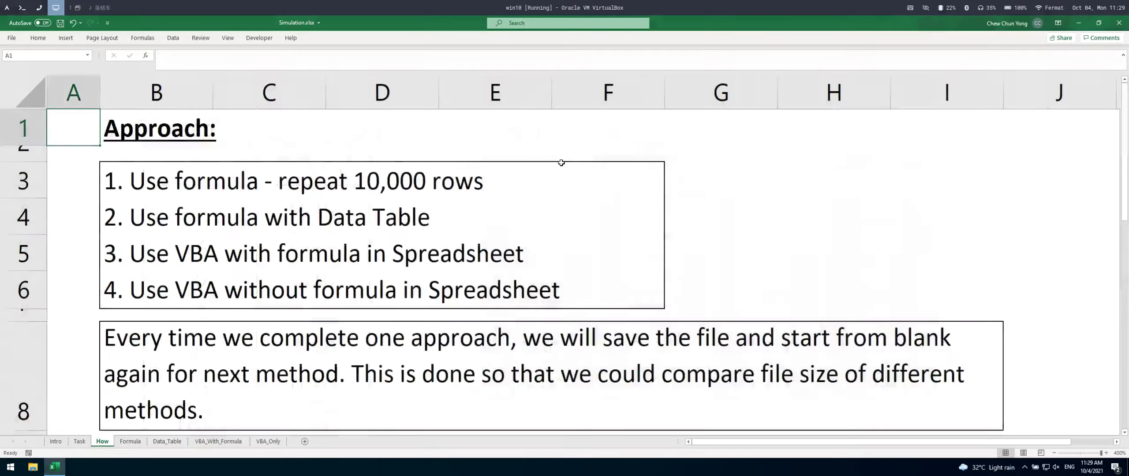
key("ctrl+s")
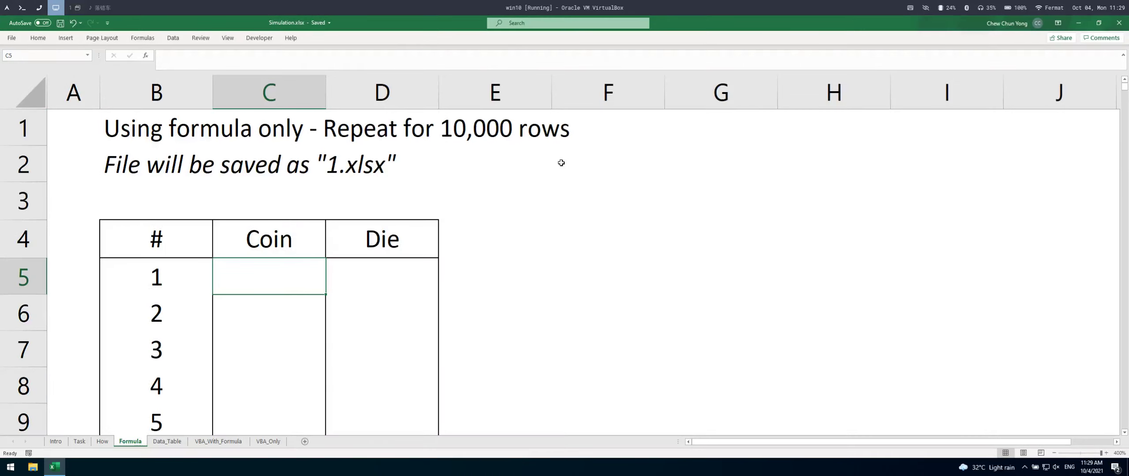
- Enter =RANDBETWEEN(0,1) in C5 of the Formula sheet to simulate the first coin flip
type("=rand")
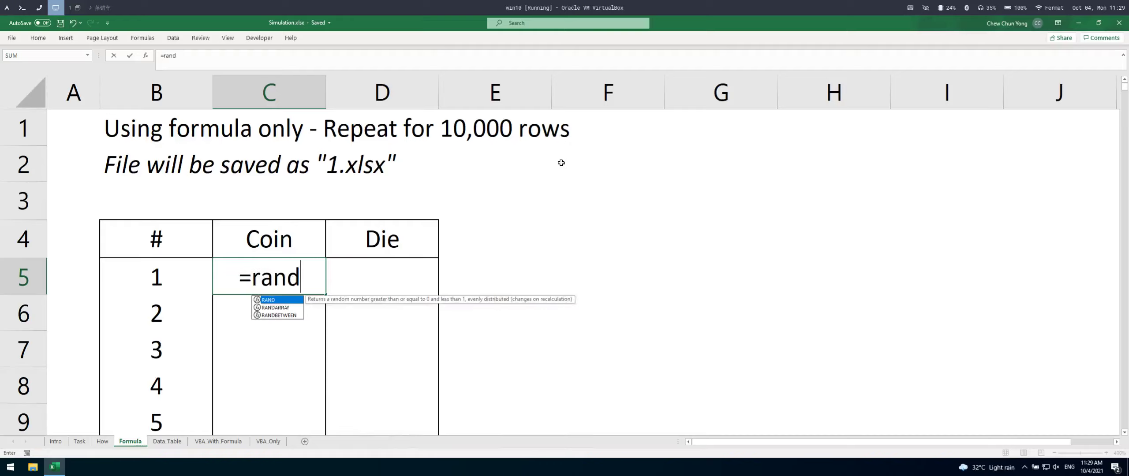
key("Down")
key("Down")
key("Tab")
type("0,1")
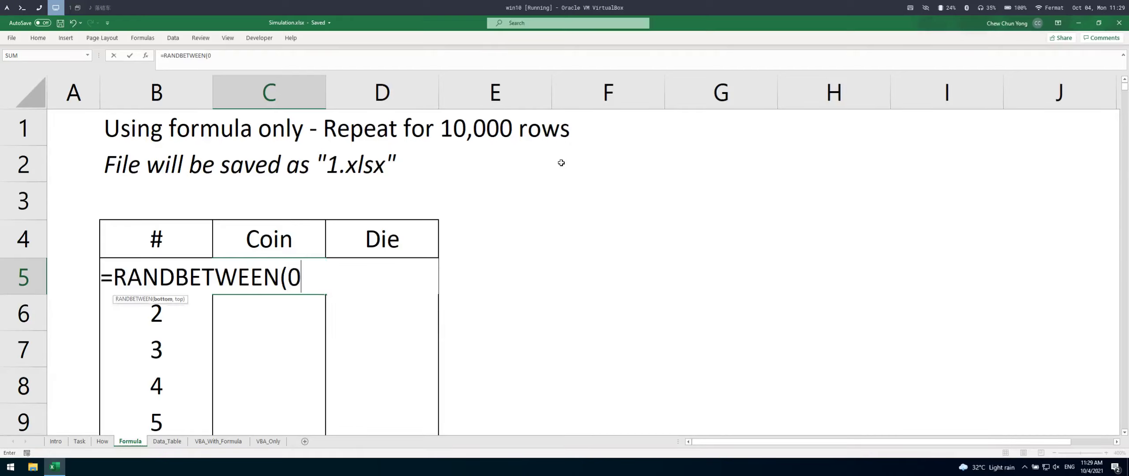
type(")")
key("Return")
key("Up")
key("Right")
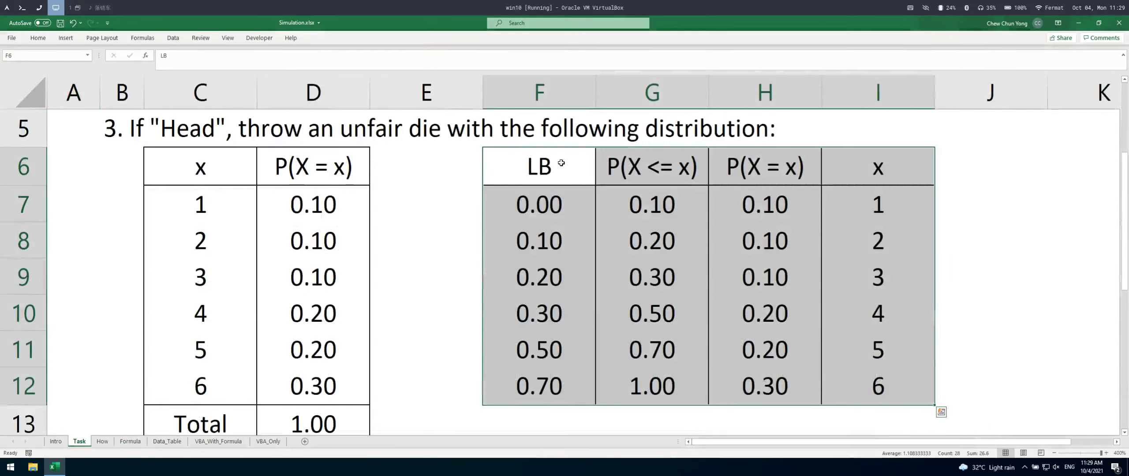
- Colour the text of the Task sheet's lookup table F6:I12 red and return to the Formula sheet
left_click(561, 162)
scroll(561, 163, "up", 2)
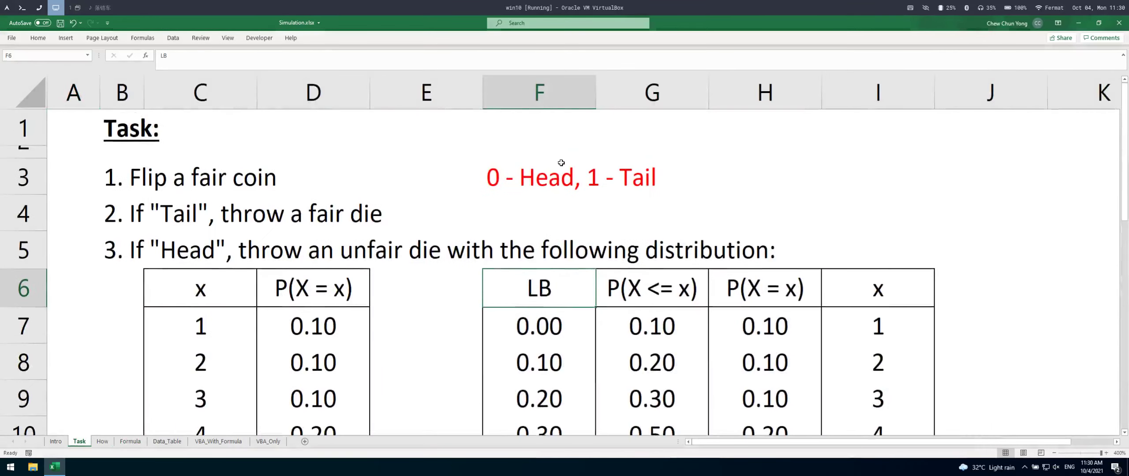
left_click(536, 184)
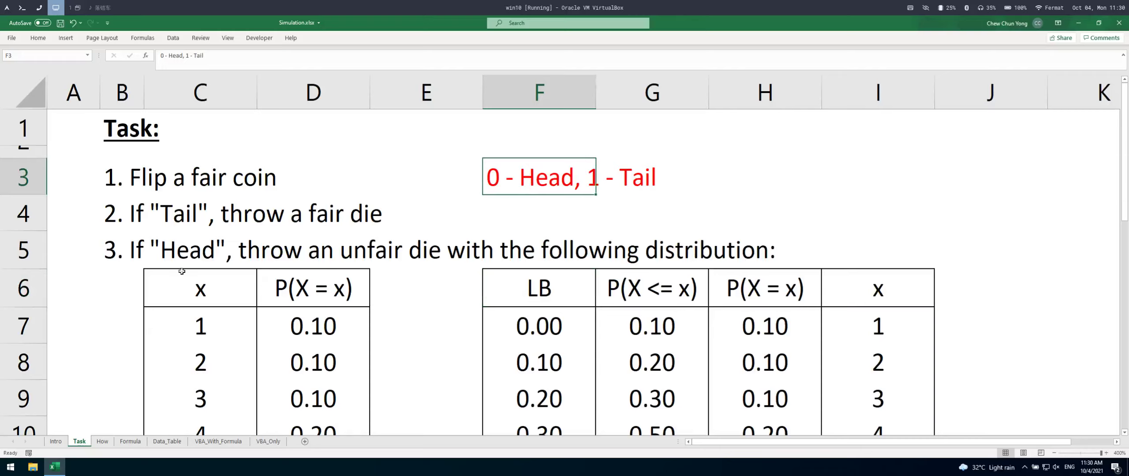
left_click(566, 271)
scroll(560, 293, "down", 1)
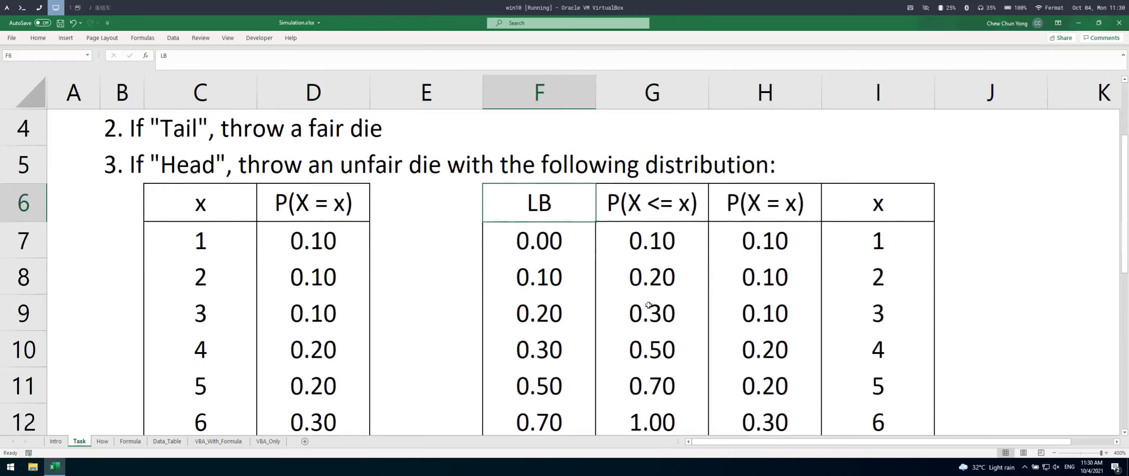
scroll(776, 356, "down", 1)
left_click(827, 318, "shift")
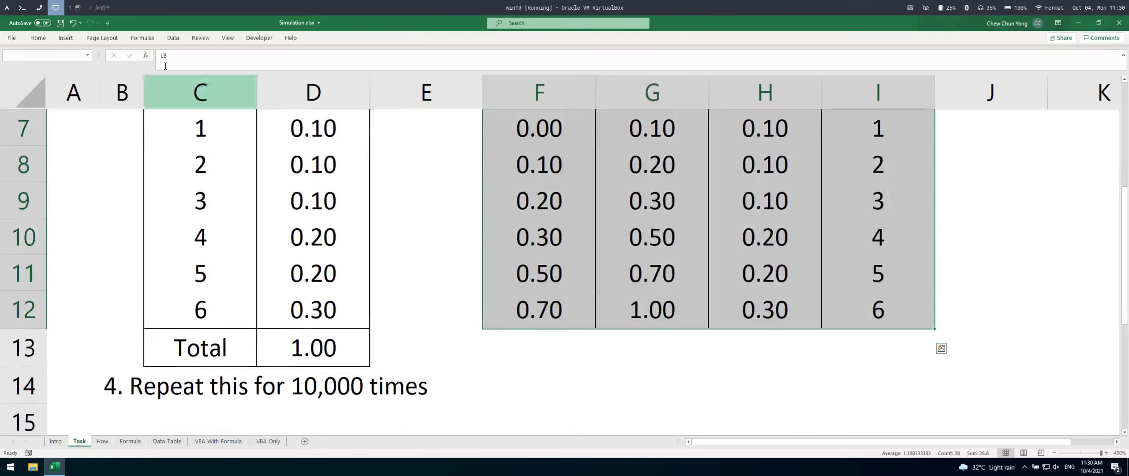
left_click(38, 38)
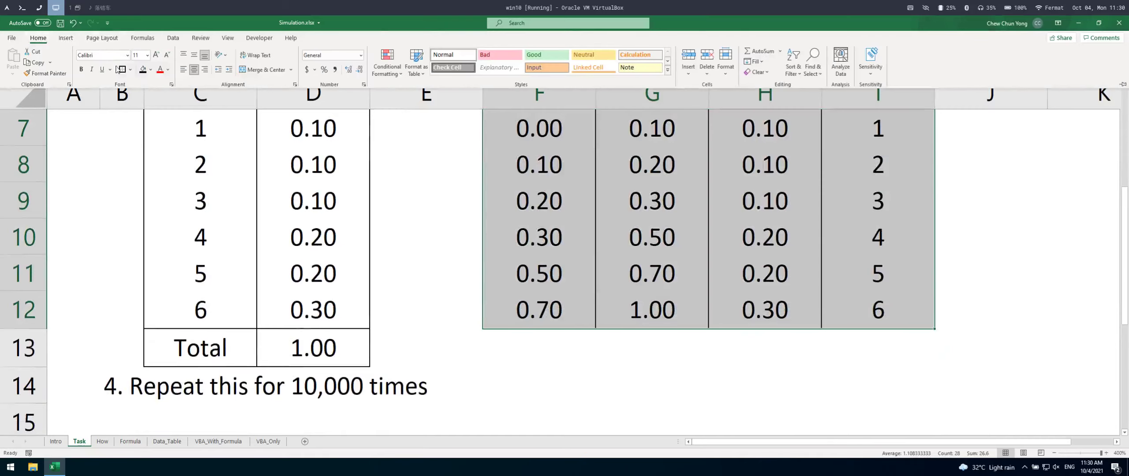
left_click(161, 71)
scroll(249, 378, "up", 2)
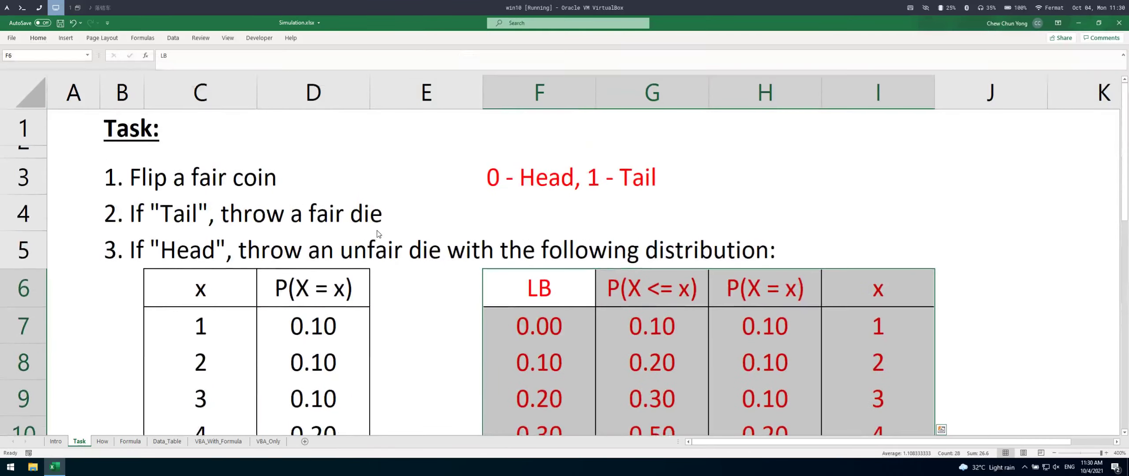
left_click(104, 445)
left_click(129, 442)
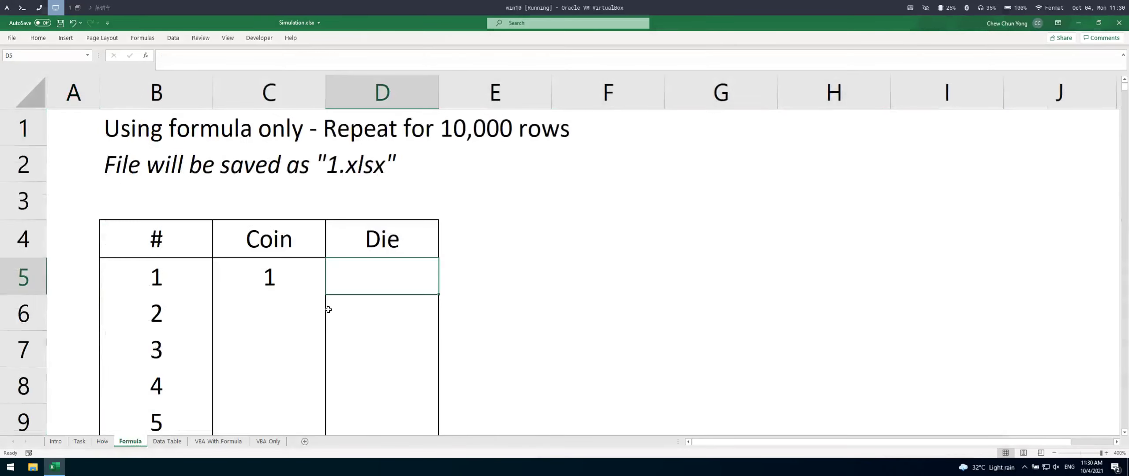
- Begin D5's die formula with =IF(C5=1,RANDBETWEEN(1,6) so that a tail throws a fair die
type("=if")
key("Tab")
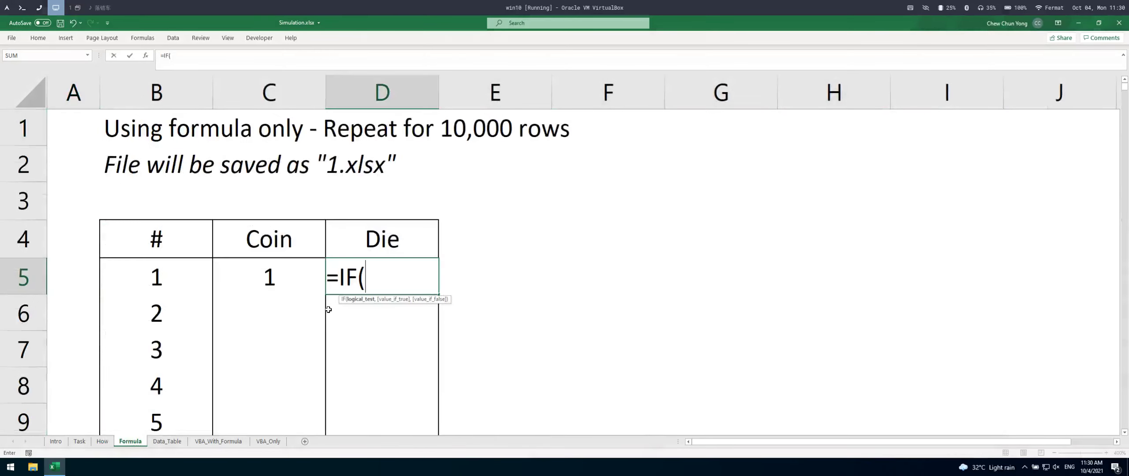
key("Left")
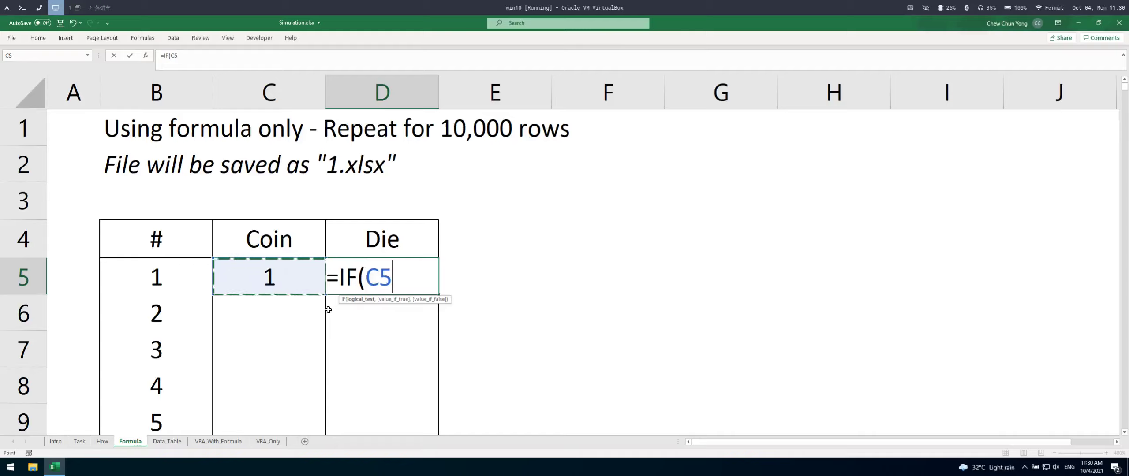
type("=1,randbe")
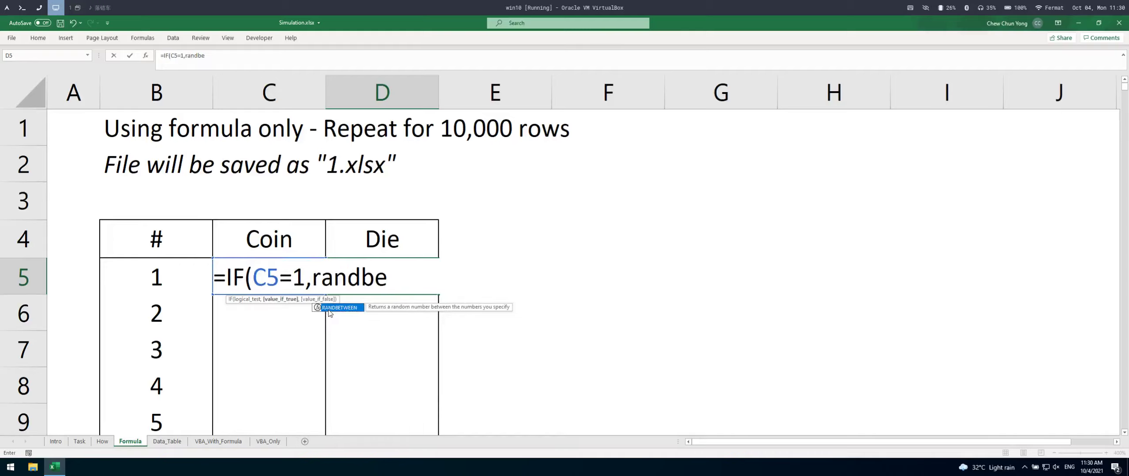
key("Tab")
type("1,")
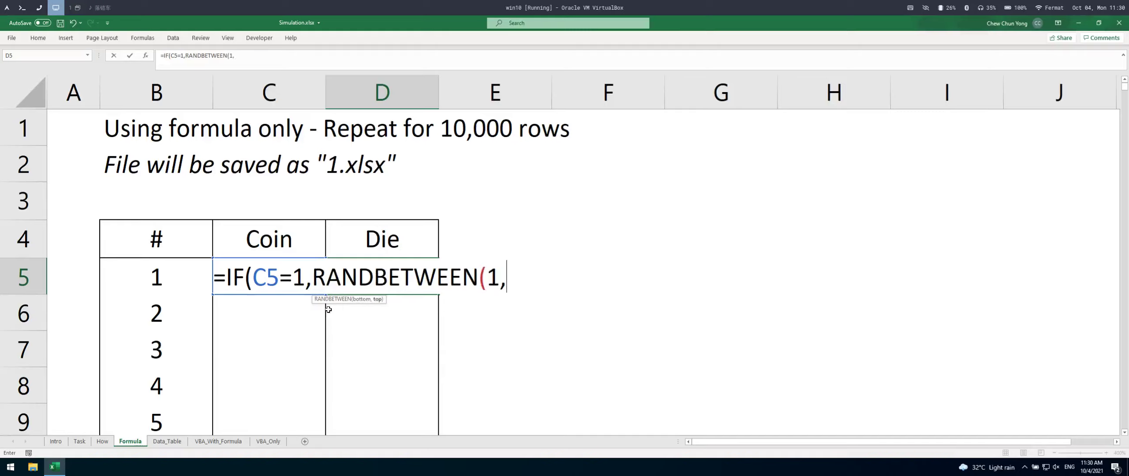
type("6)")
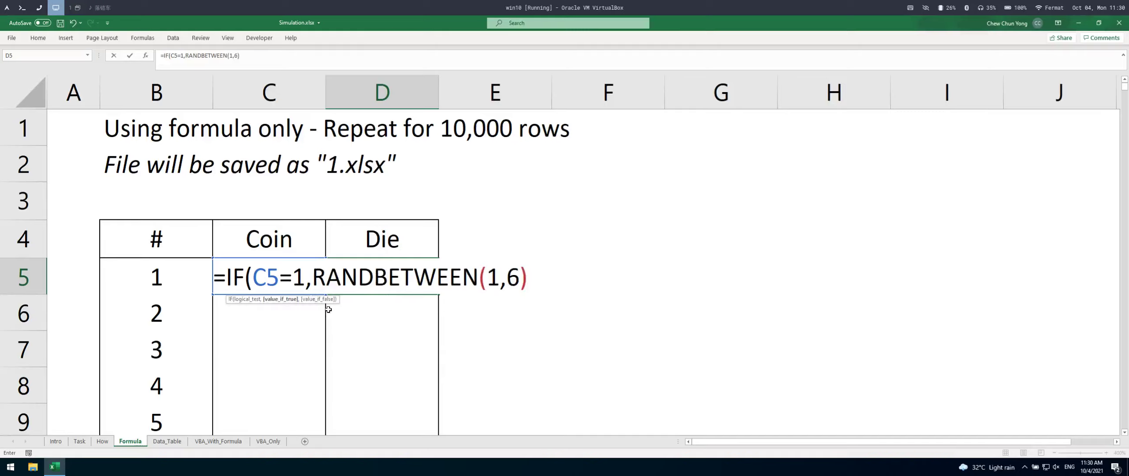
- Complete the D5 formula with VLOOKUP(RAND(),Task!$F$6:$I$12,4,TRUE) as the value if false for the unfair die
type(",vlo")
key("Tab")
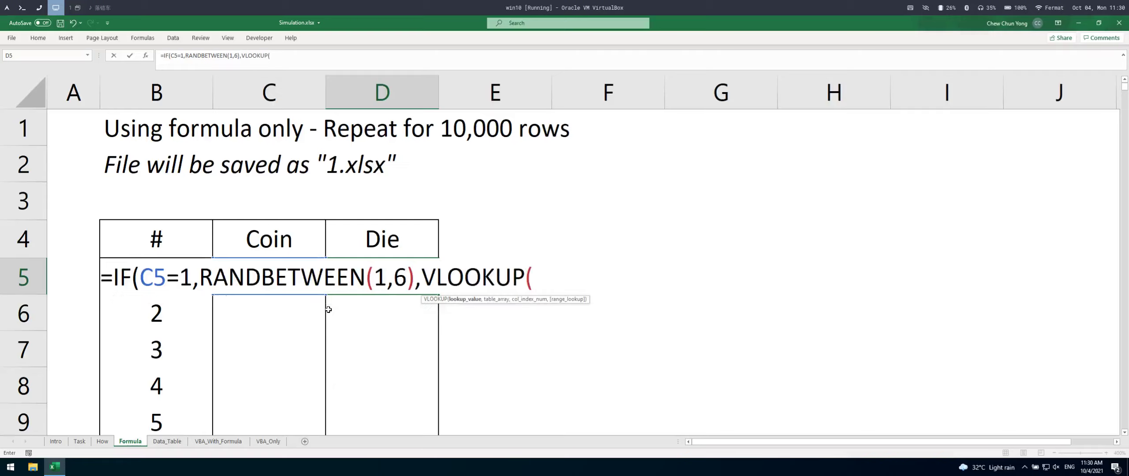
type("rand(),")
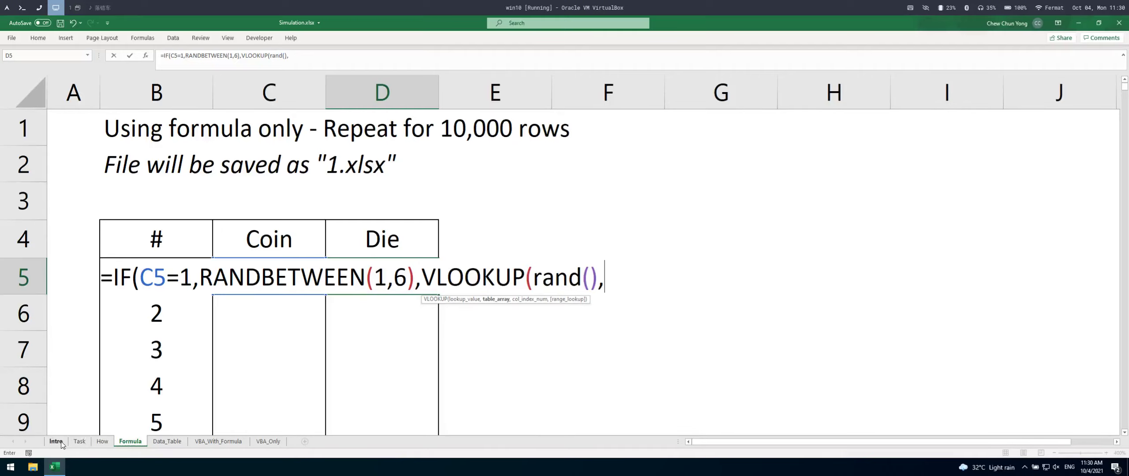
left_click(80, 441)
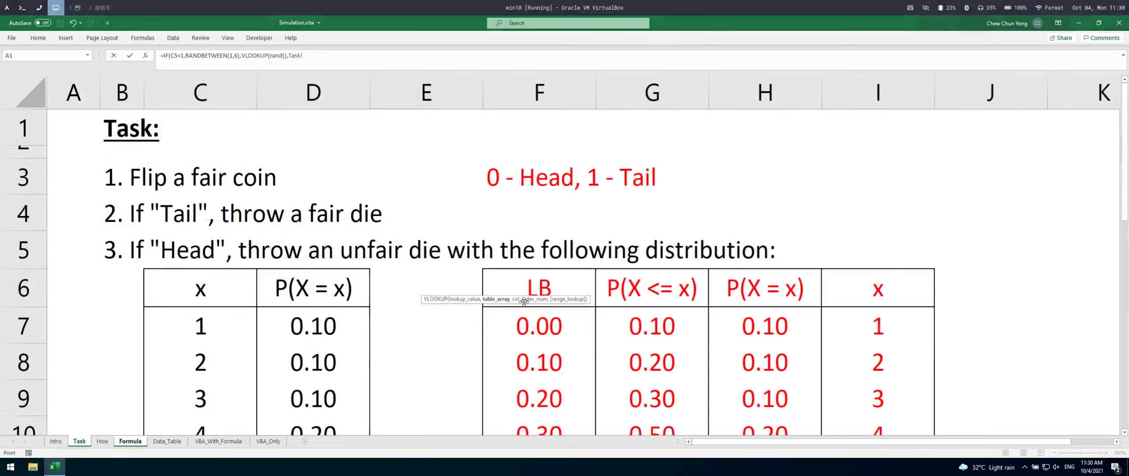
left_click(554, 286)
key("ctrl+shift+Right")
key("ctrl+shift+Down")
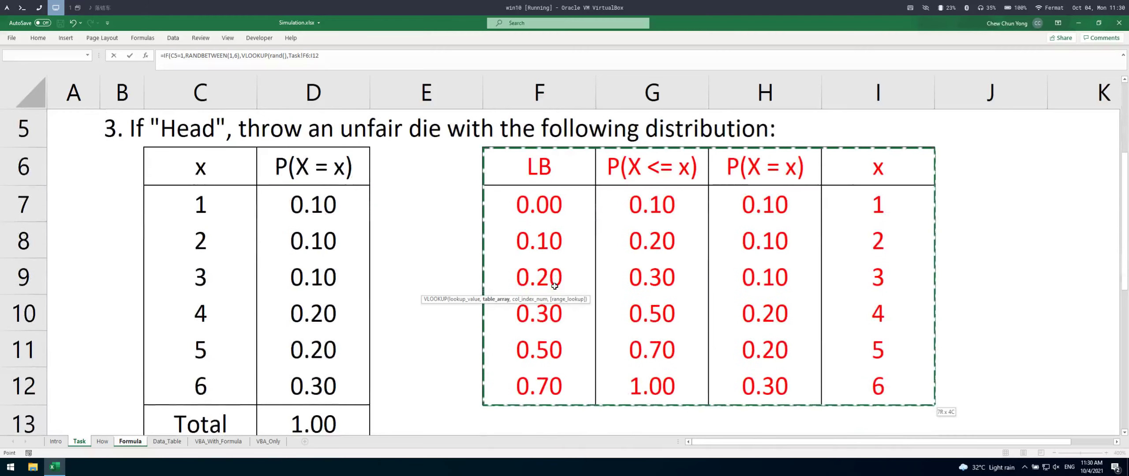
key("F4")
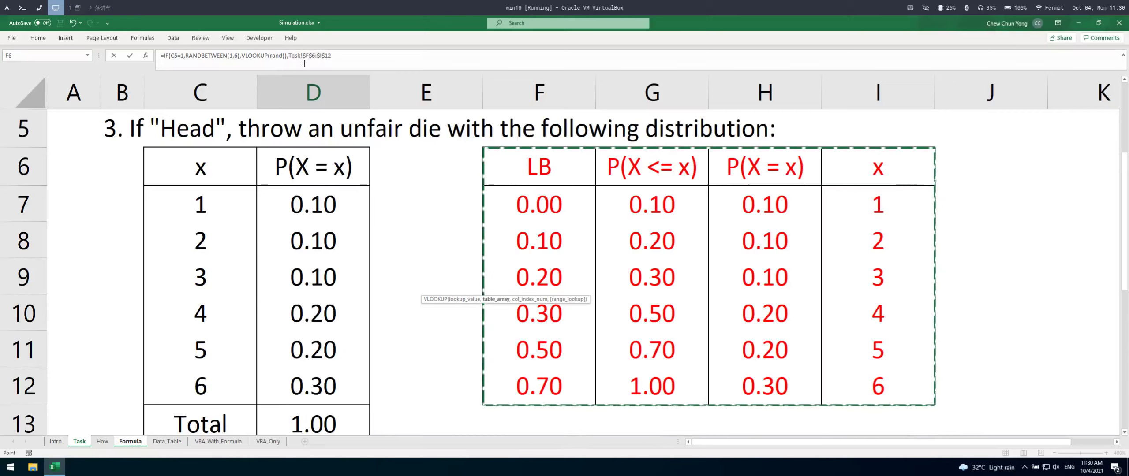
type(",4,")
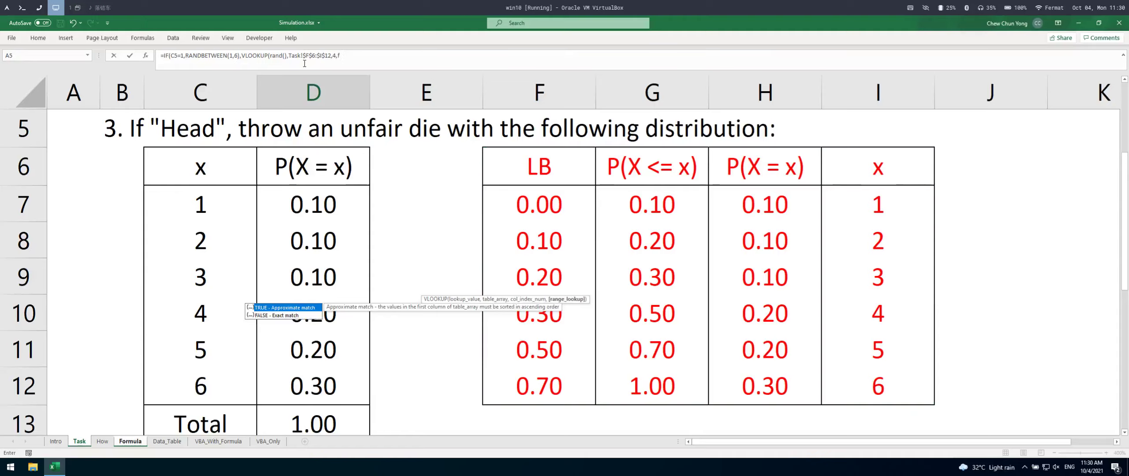
type("true))")
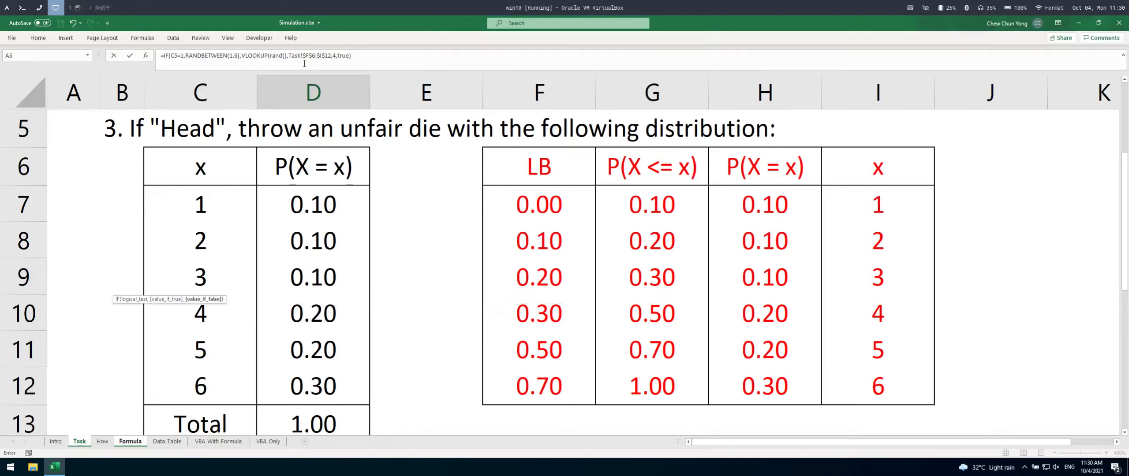
key("Return")
- Examine the D5 formula's lookup range, RANDBETWEEN part and VLOOKUP part, and the first row's coin and die cells
key("Up")
key("F2")
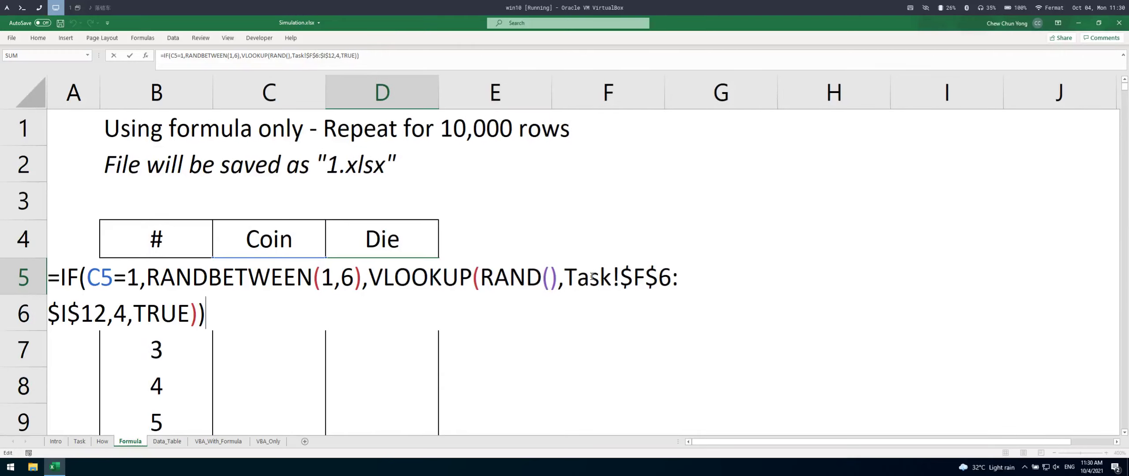
double_click(619, 276)
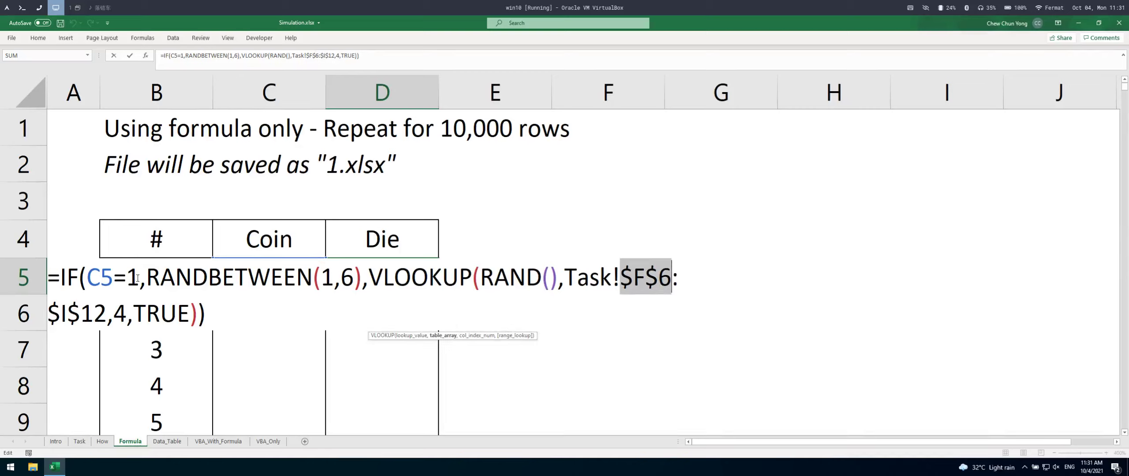
left_click_drag(149, 277, 361, 284)
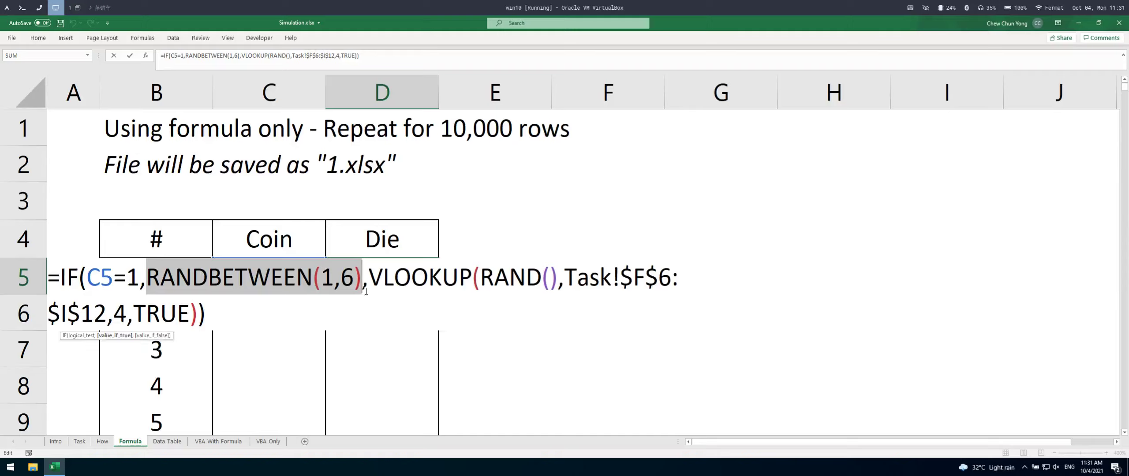
left_click(373, 277)
left_click_drag(374, 278, 198, 314)
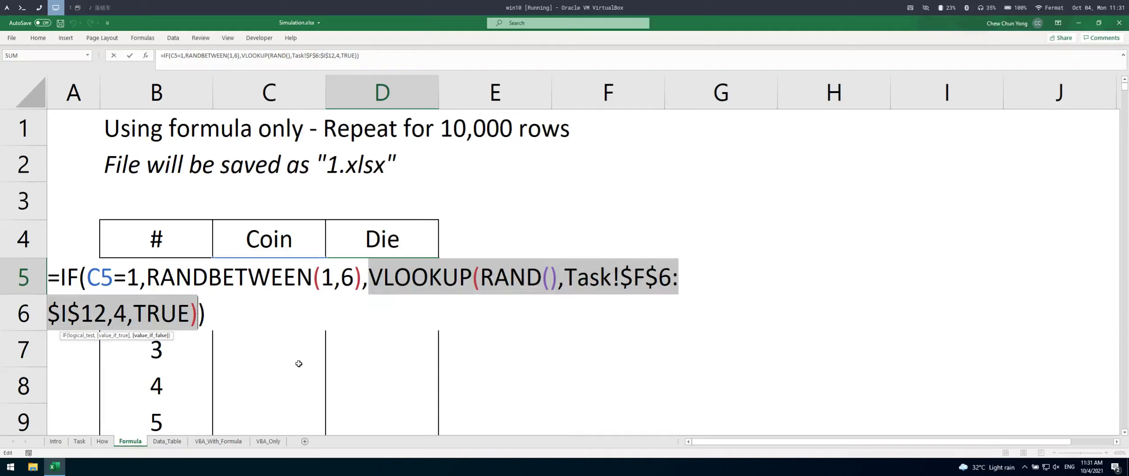
key("Escape")
left_click(293, 279)
left_click_drag(293, 279, 397, 283)
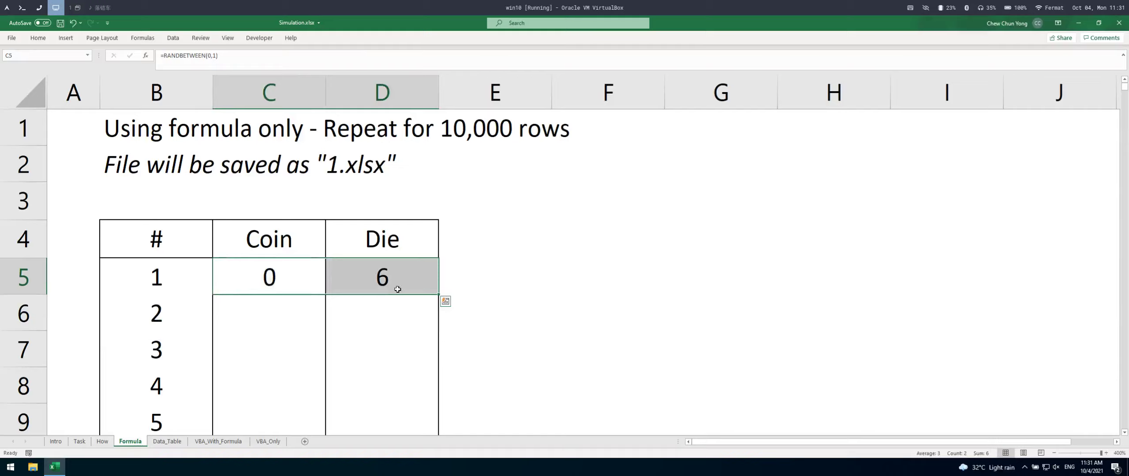
- Fill the coin formula =RANDBETWEEN(0,1) through C5:C10004 for all 10,000 rows
left_click(311, 288)
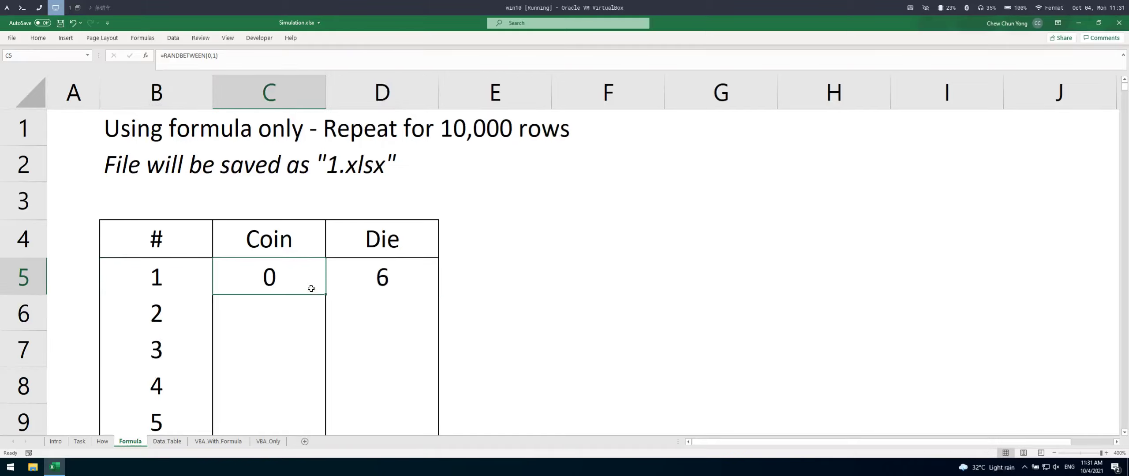
key("Left")
key("ctrl+Down")
key("Right")
key("ctrl+shift+Up")
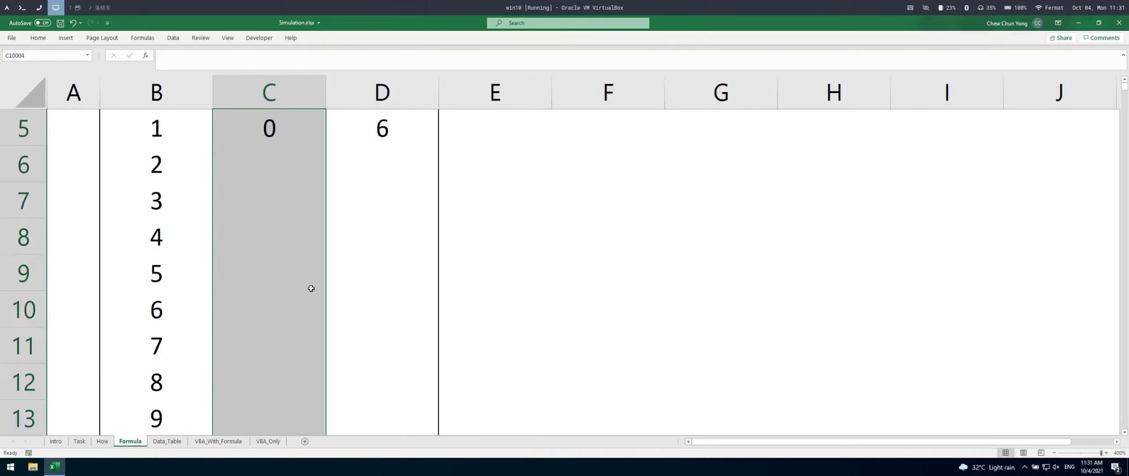
key("F2")
key("ctrl+Return")
- Fill the die formula from D5 through D10004 for all 10,000 rows
key("Right")
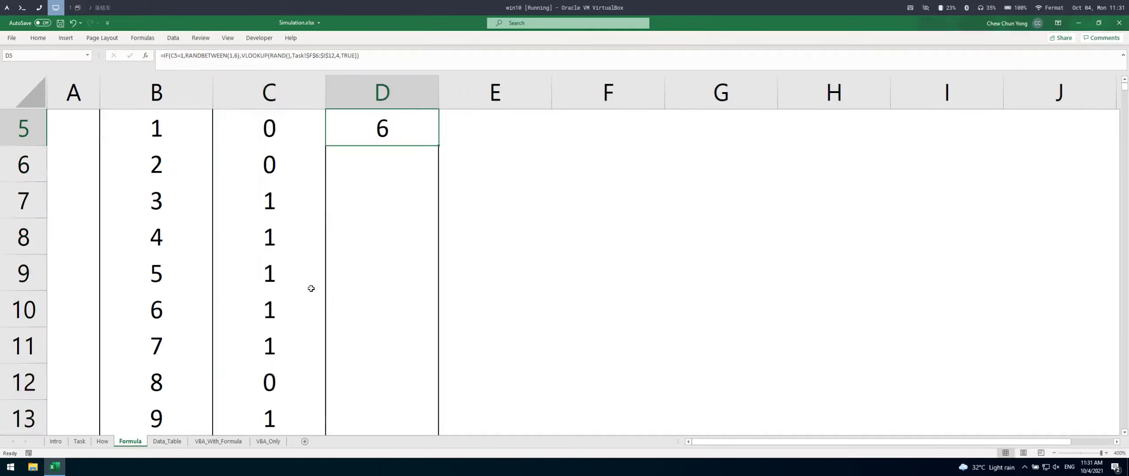
key("Left")
key("ctrl+Down")
key("Right")
key("ctrl+shift+Up")
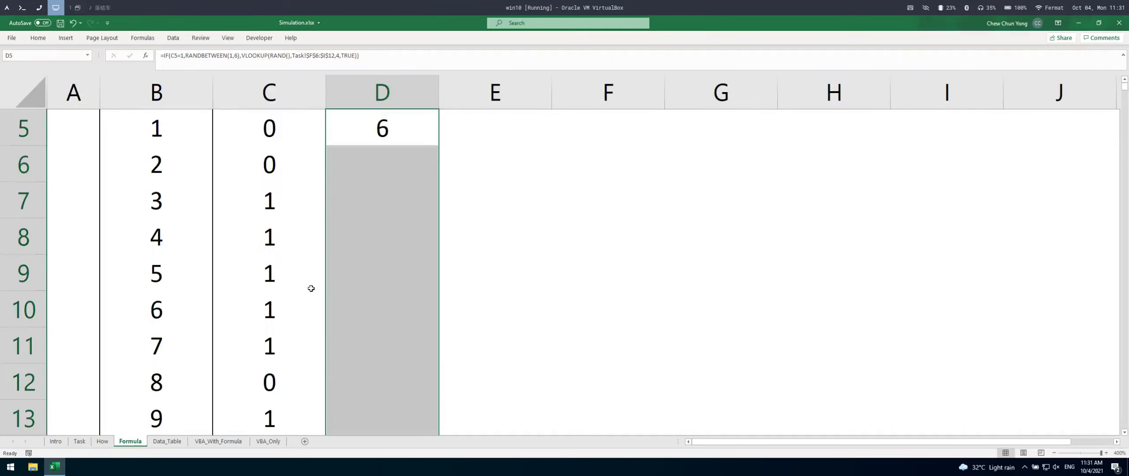
key("F2")
key("ctrl+Return")
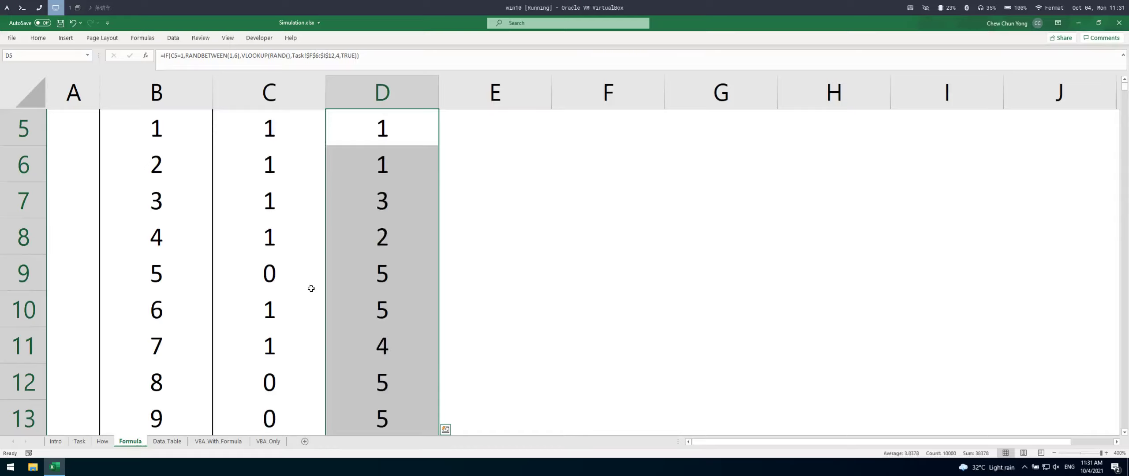
- Examine the last rows of the simulation table and return to the top of the sheet
key("Left")
key("ctrl+Down")
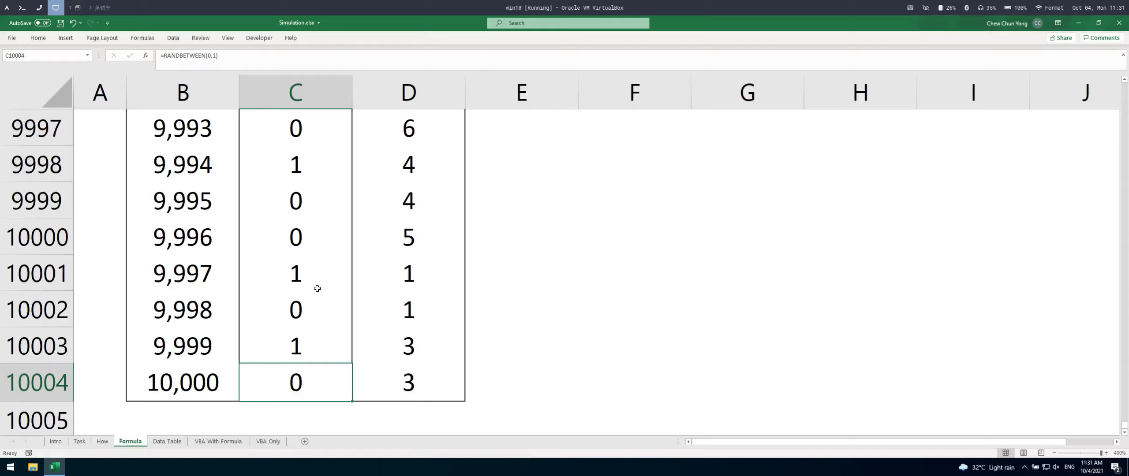
key("ctrl+Up")
key("ctrl+Up")
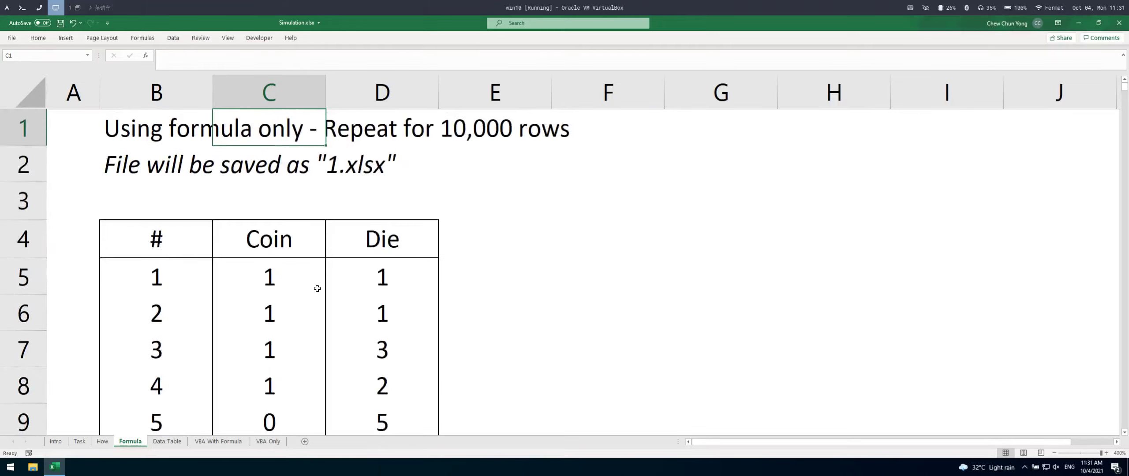
key("Down")
key("Down")
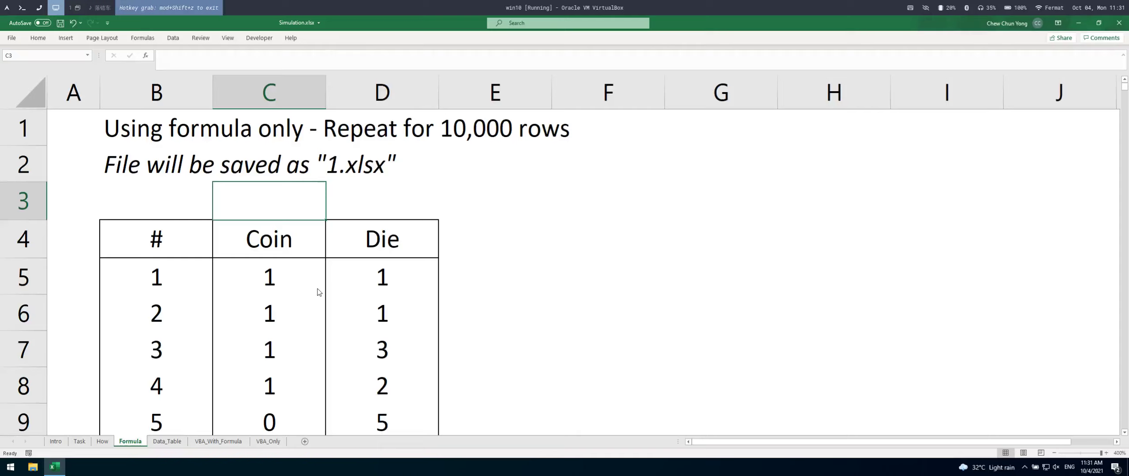
- Save the workbook as 1.xlsx on the Desktop and close it
key("F12")
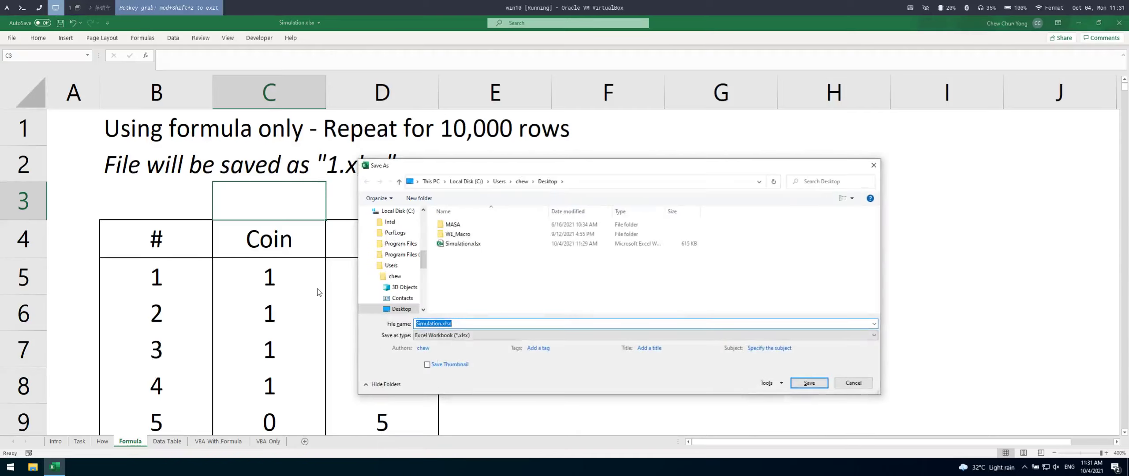
left_click(501, 323)
key("ctrl+shift+Right")
type("1")
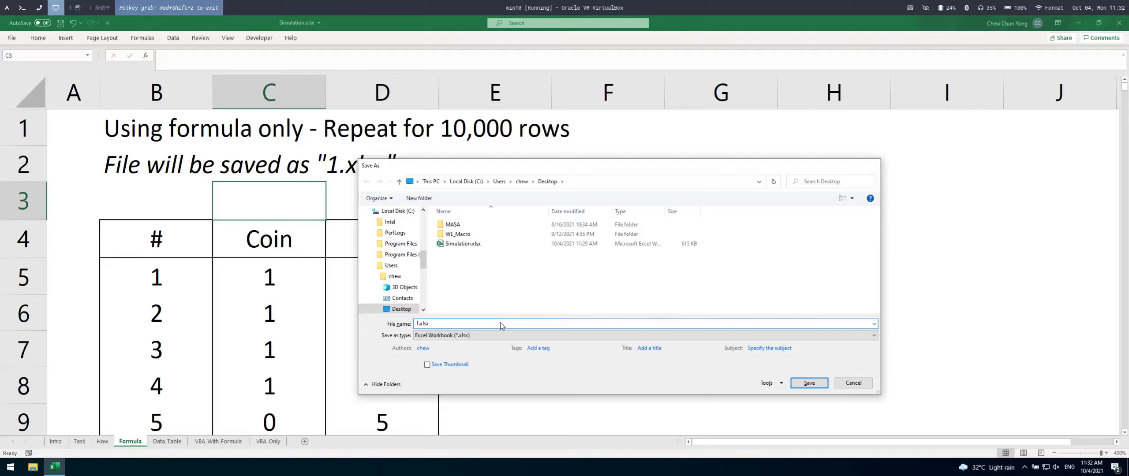
key("Return")
key("alt+F4")
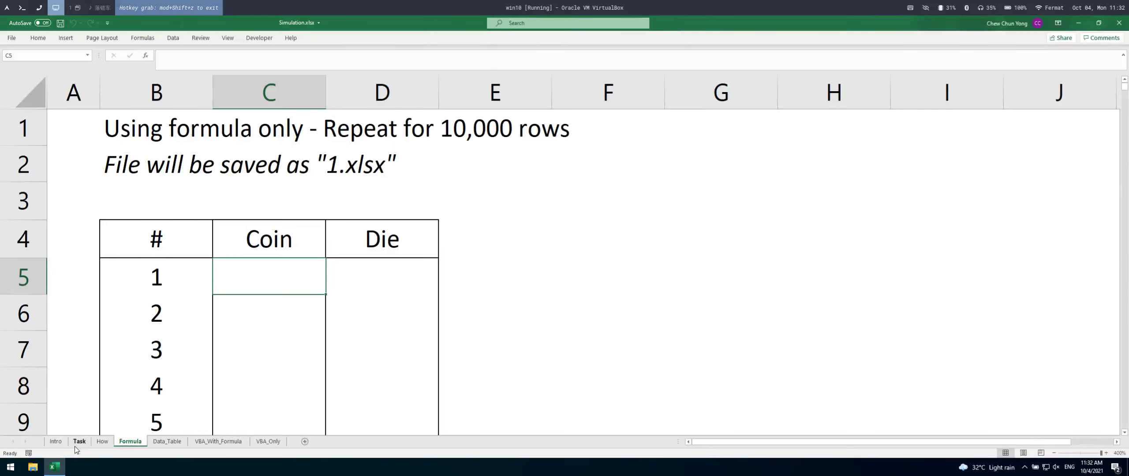
- Colour the text of lookup table F6:I12 on the Task sheet of Simulation.xlsx red and save the workbook
left_click(79, 443)
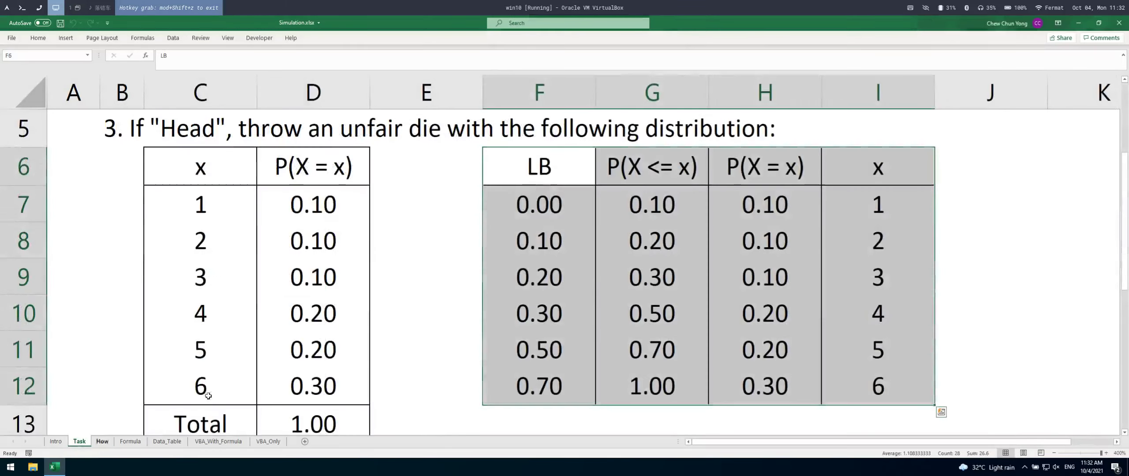
scroll(179, 408, "up", 1)
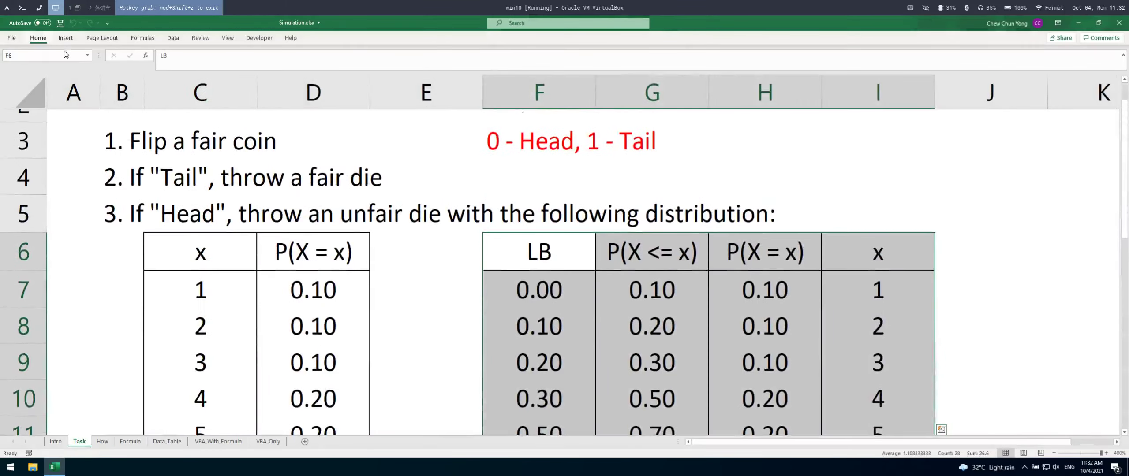
left_click(160, 69)
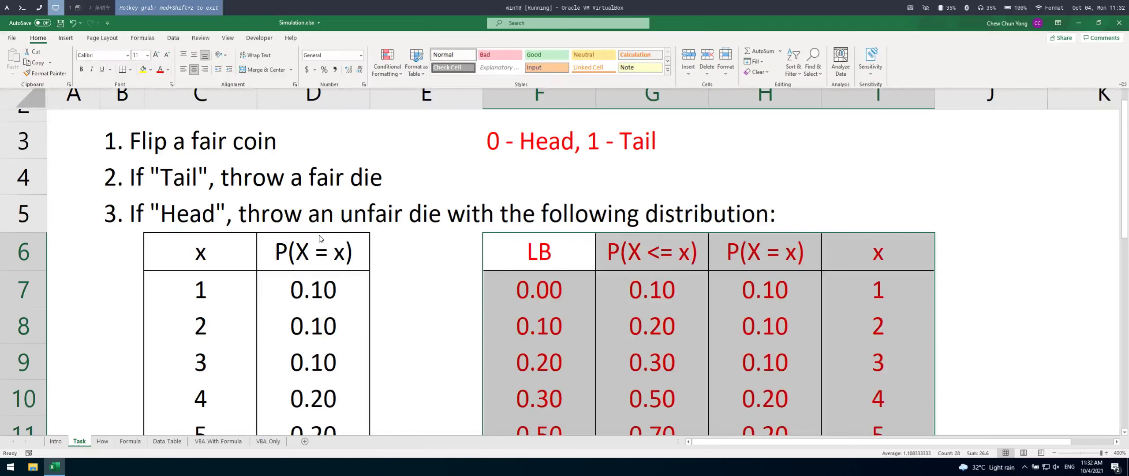
key("ctrl+s")
- Review the coin coding and lookup table on the Task sheet and go to the Data_Table sheet
scroll(559, 303, "up", 1)
left_click(526, 183)
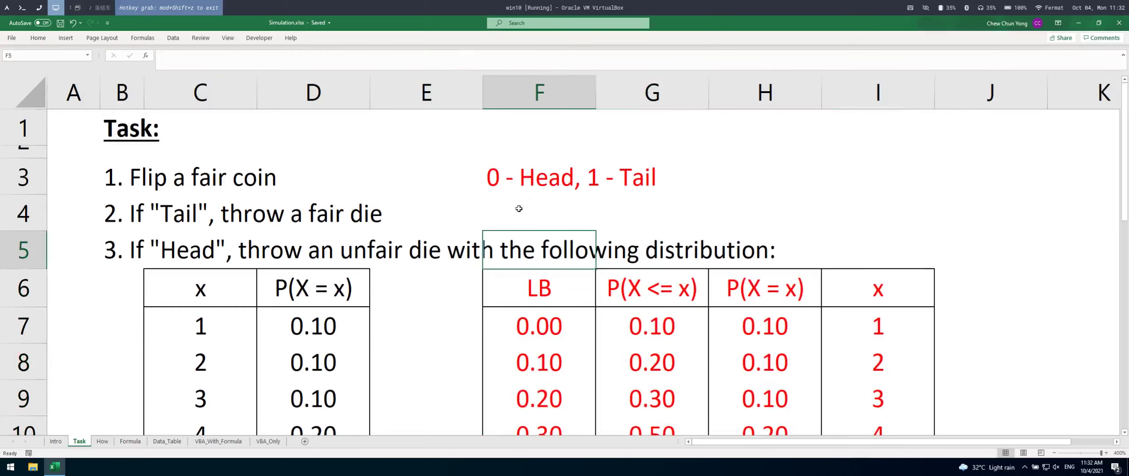
scroll(527, 337, "down", 1)
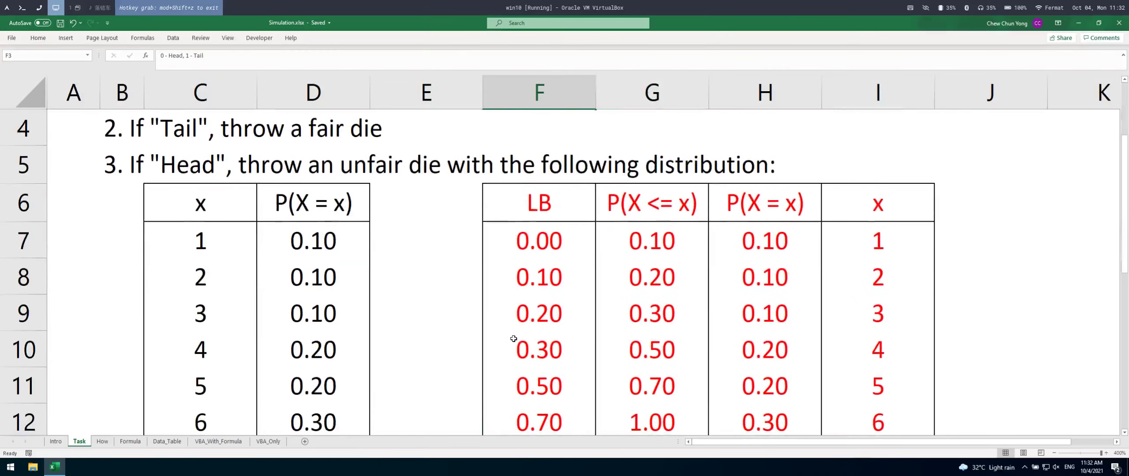
left_click_drag(561, 217, 649, 282)
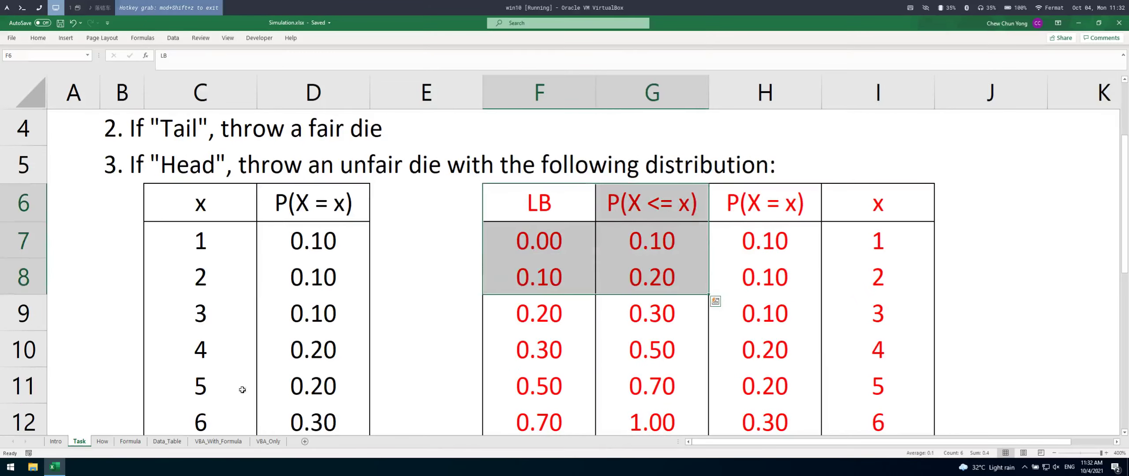
left_click(167, 442)
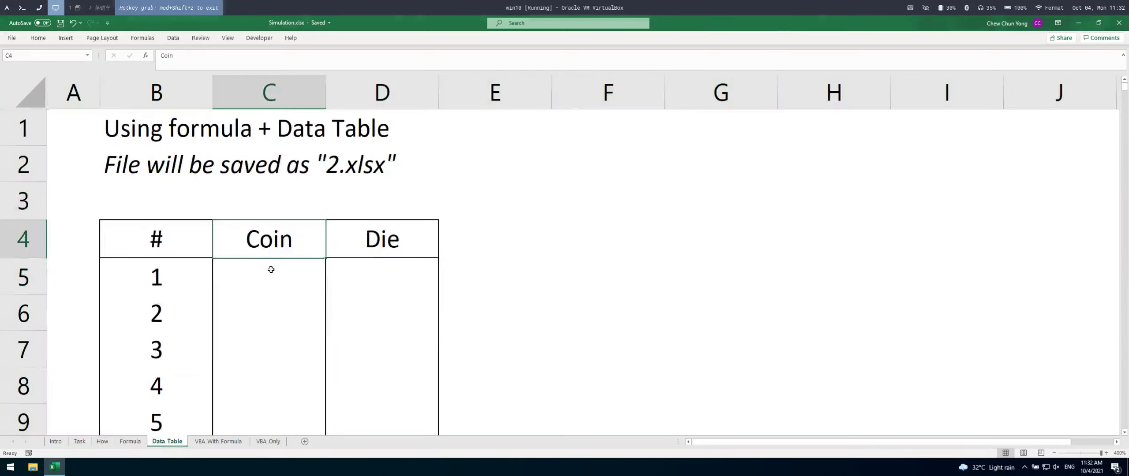
- Review the Coin and Die columns and the empty area beside them on the Formula sheet, and return to the Data_Table sheet
left_click(269, 274)
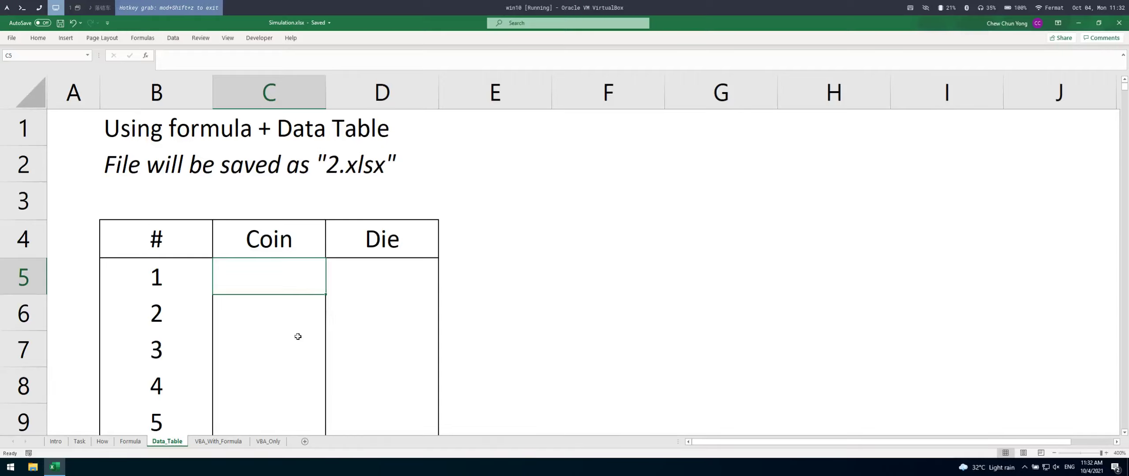
left_click(130, 443)
left_click_drag(289, 278, 289, 388)
left_click_drag(398, 273, 389, 326)
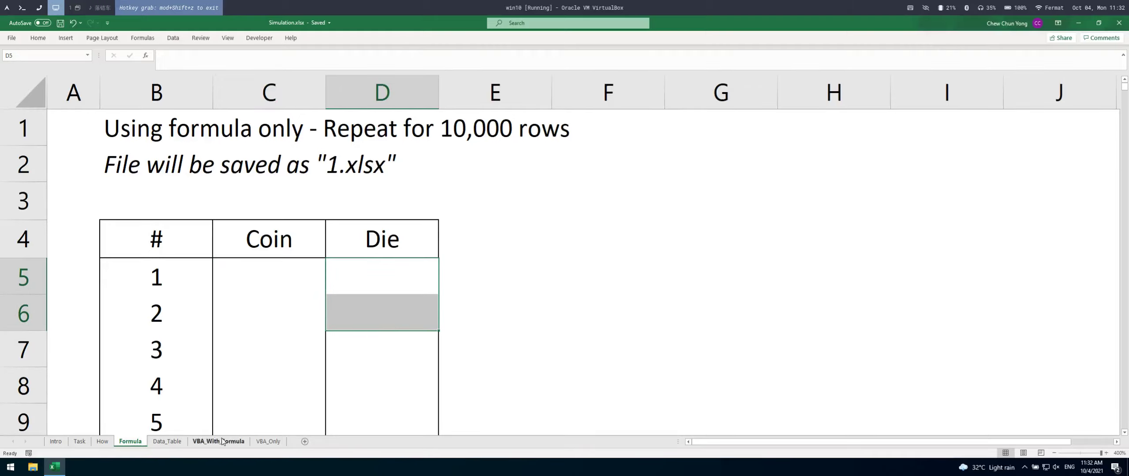
left_click(650, 216)
left_click_drag(741, 282, 808, 362)
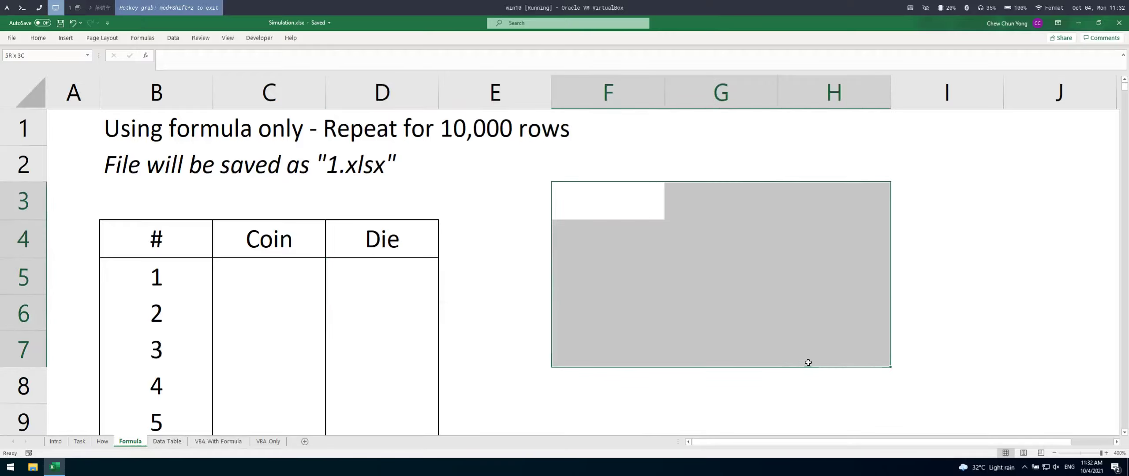
left_click(175, 442)
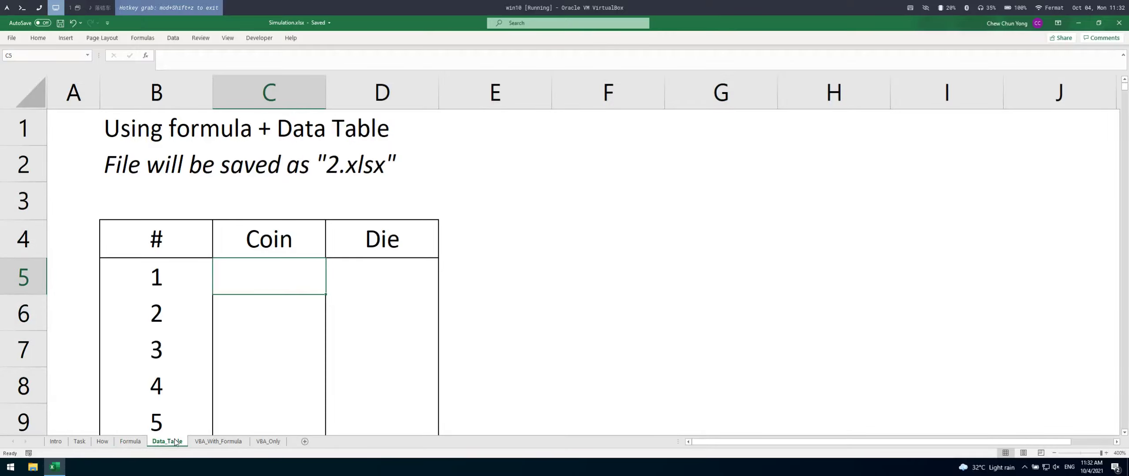
- Create a new blank workbook and enter Sales in B3 and RV in C3
key("ctrl+n")
scroll(163, 373, "up", 15)
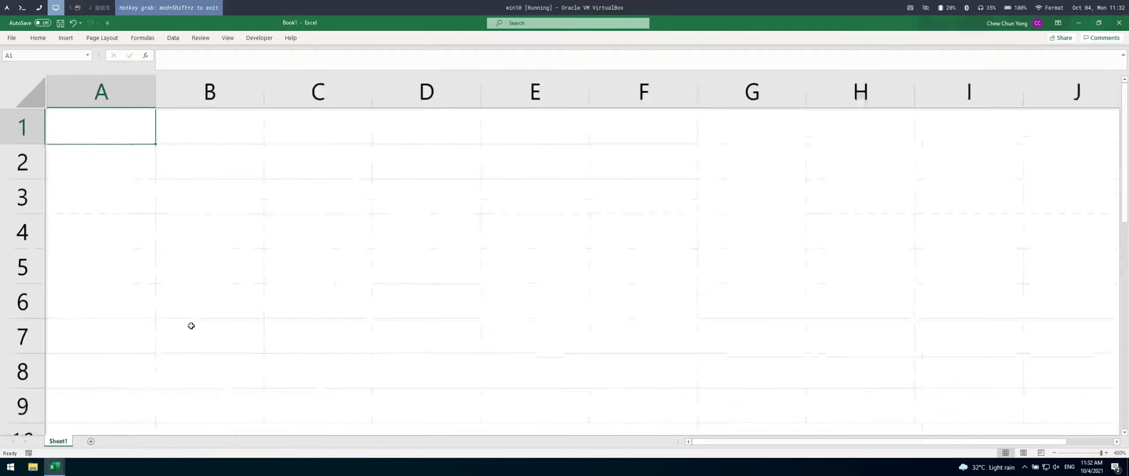
left_click(255, 202)
type("Re")
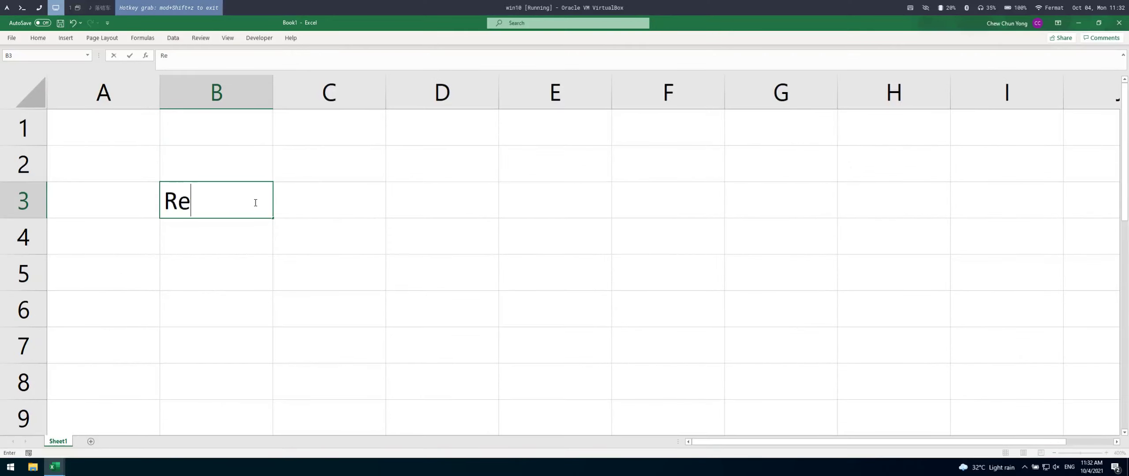
key("BackSpace")
key("BackSpace")
type("Sales")
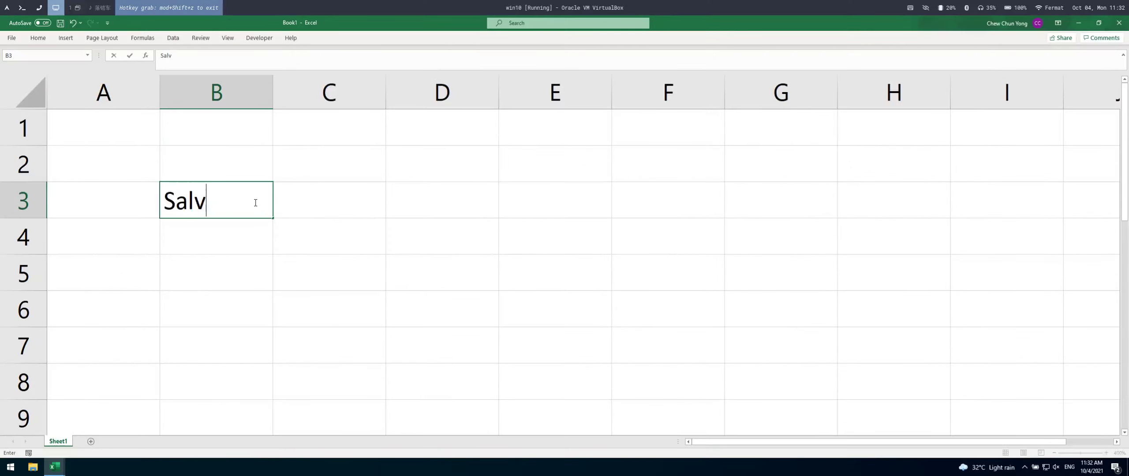
key("Return")
key("Right")
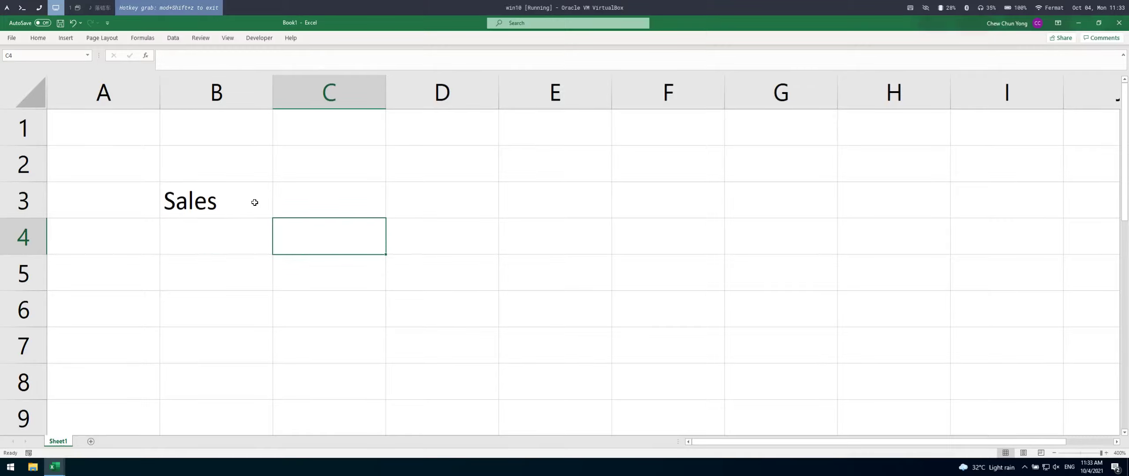
key("Up")
type("RV")
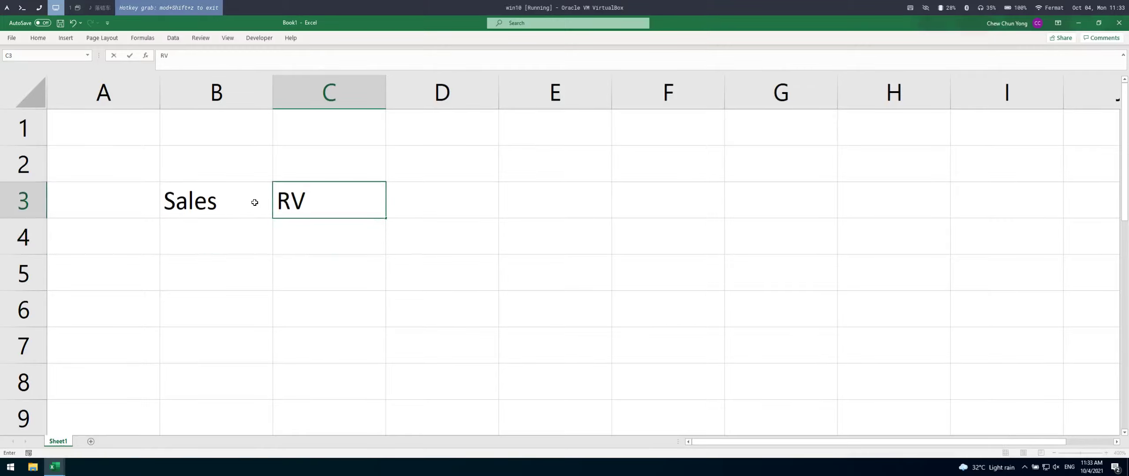
key("Return")
- Add a cost row with Cost in B4 and 75% of sales in C4
key("Left")
type("Cos")
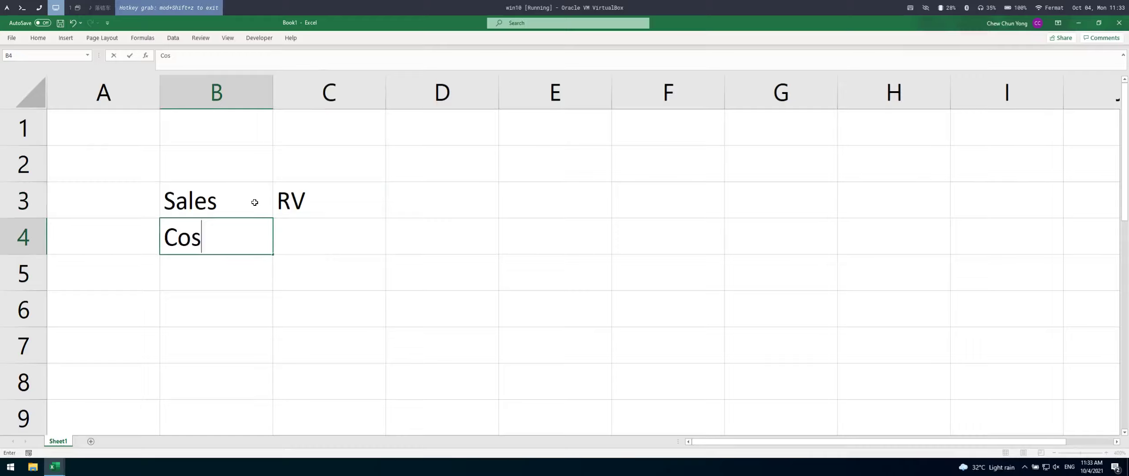
type("t")
key("Right")
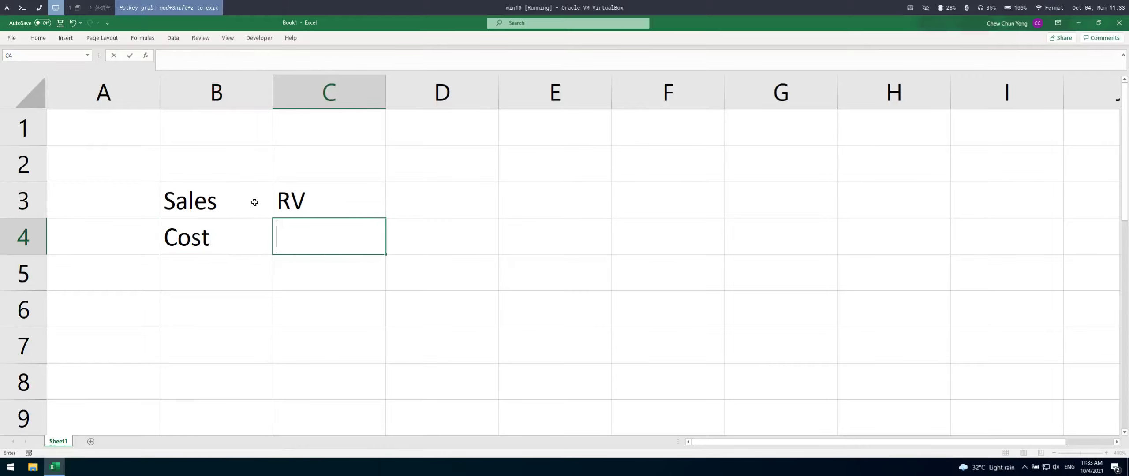
type("75% o")
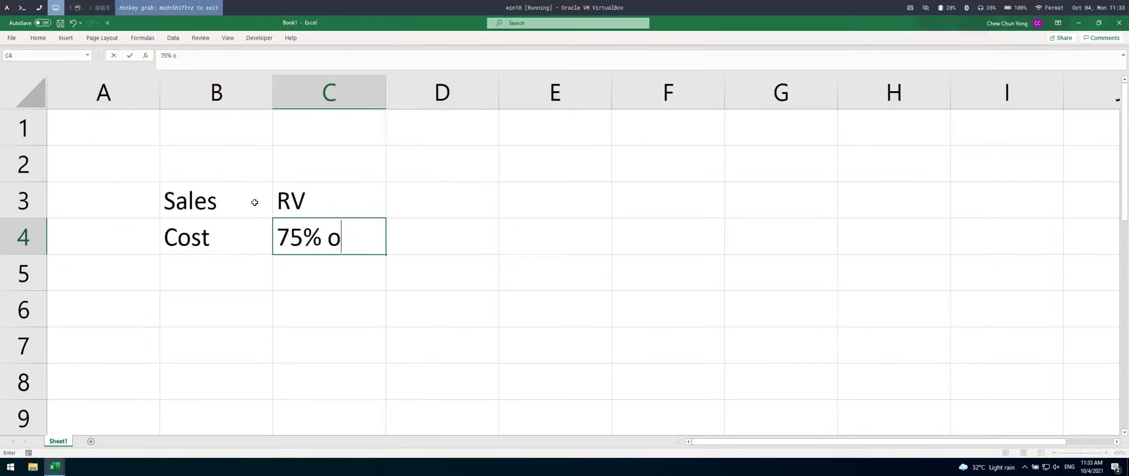
type("f sales")
key("Return")
- Change the label in B4 to V. Cost and enter Rental in B5
key("Left")
type("Re")
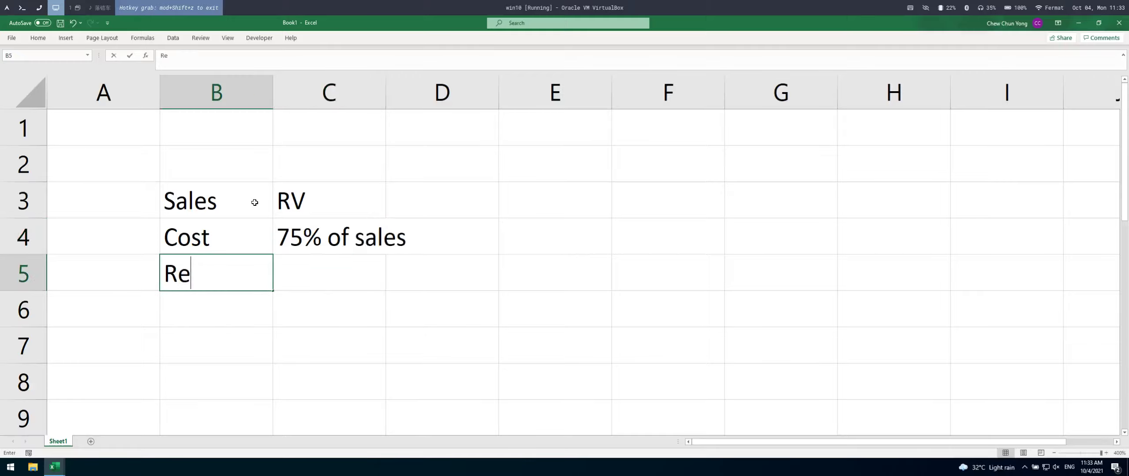
key("Escape")
key("Up")
key("F2")
key("Home")
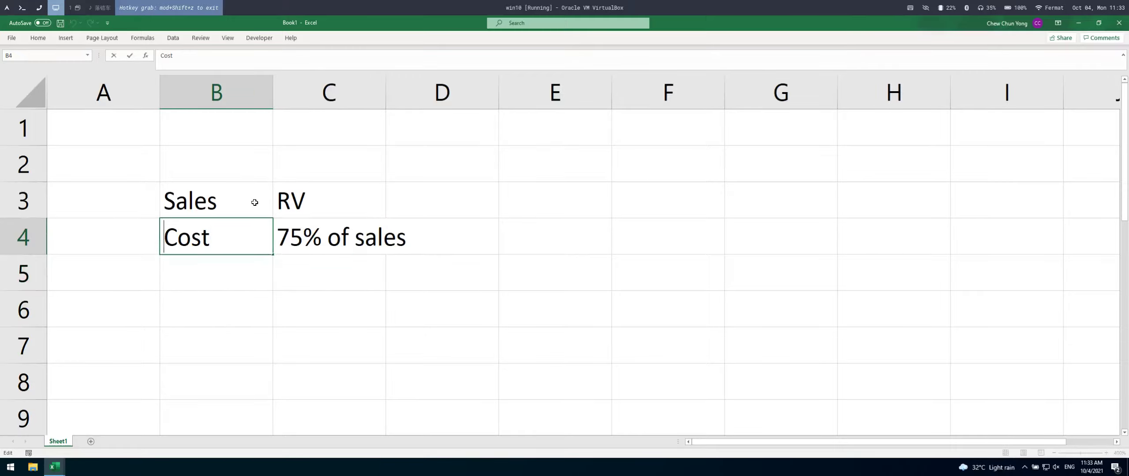
type("V.")
key("Return")
type("Rental")
key("Return")
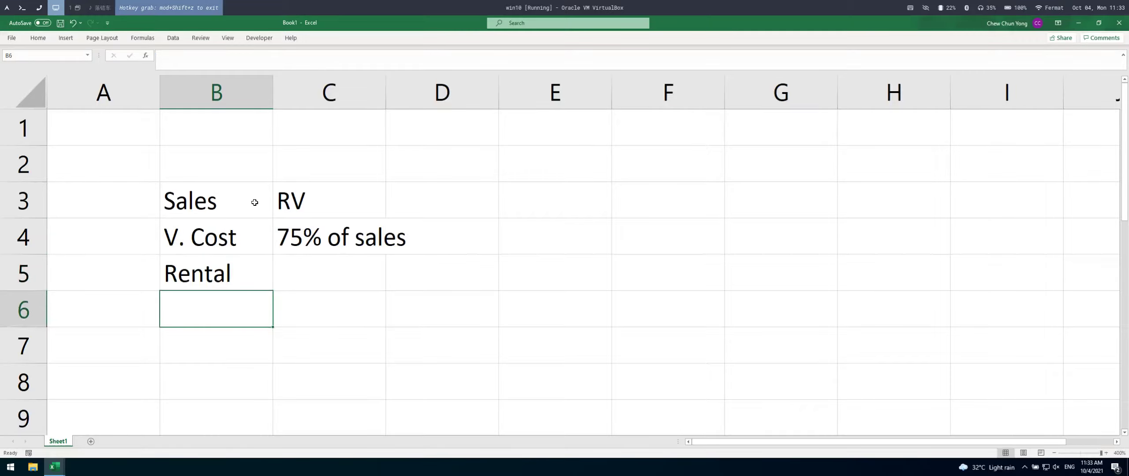
- Compare the layout of the example cost model in Book1 with the Coin column on the Formula sheet of Simulation.xlsx
left_click(340, 200)
scroll(337, 211, "down", 3)
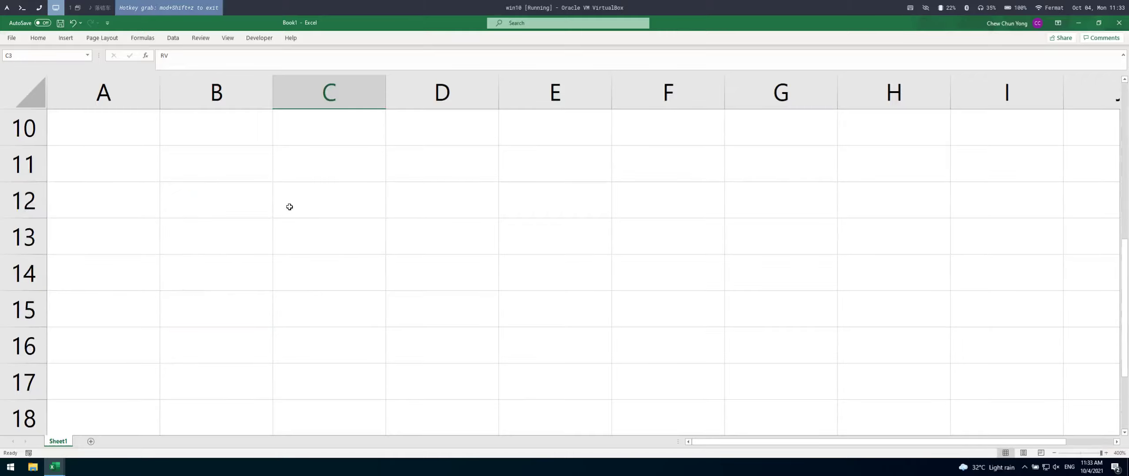
scroll(287, 216, "up", 3)
scroll(289, 242, "down", 1)
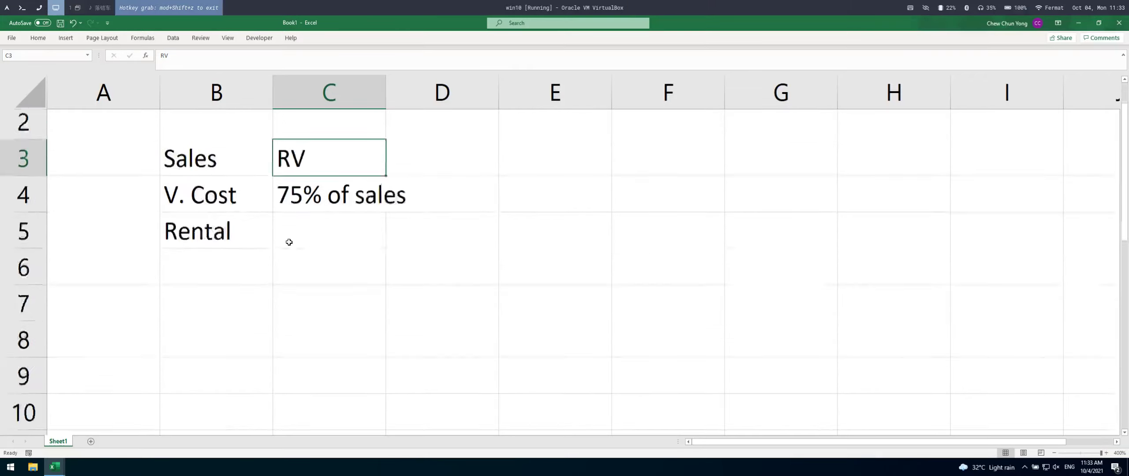
left_click(340, 331)
left_click(351, 402)
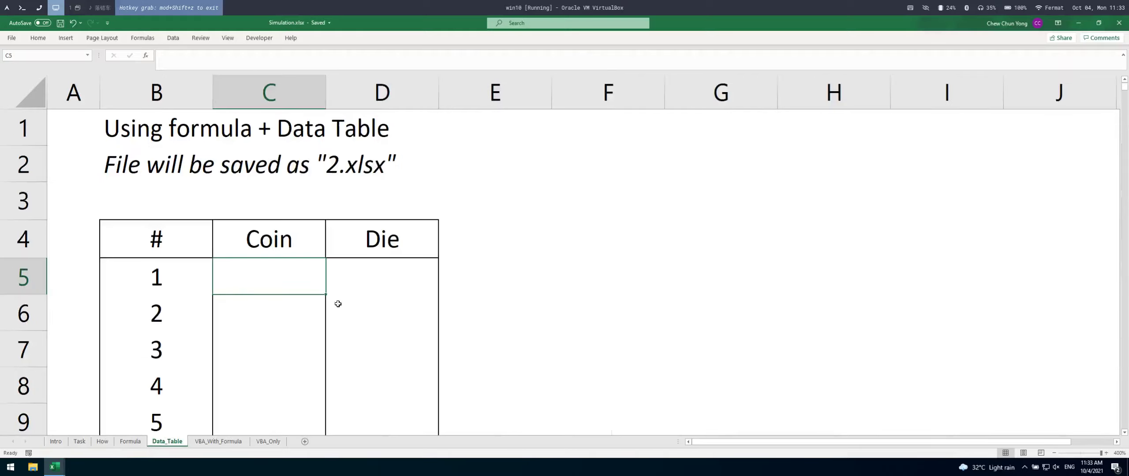
left_click(138, 443)
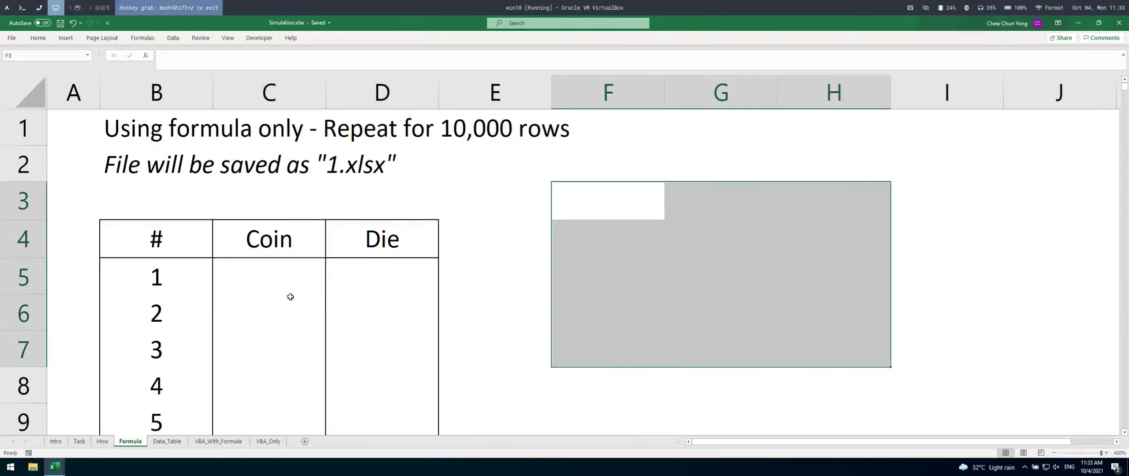
left_click_drag(279, 265, 276, 336)
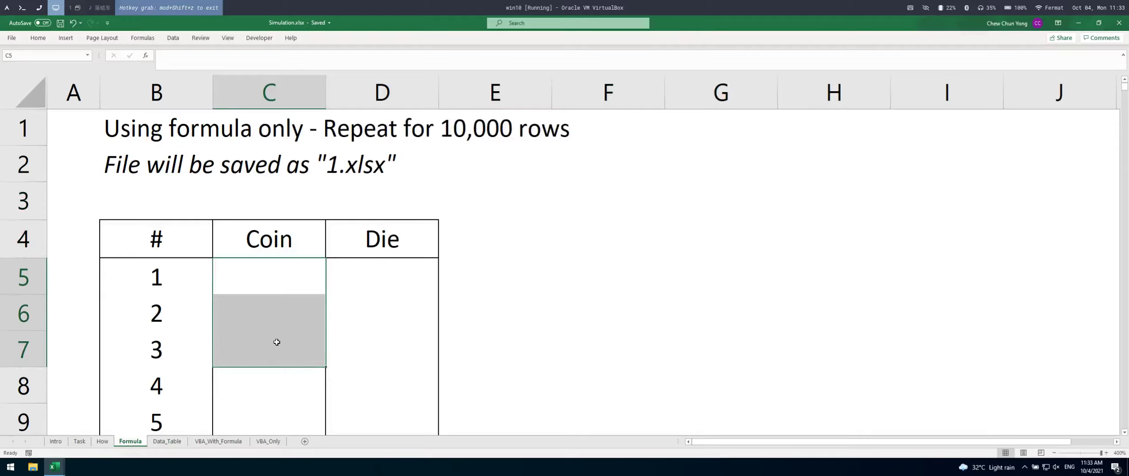
key("alt+Tab")
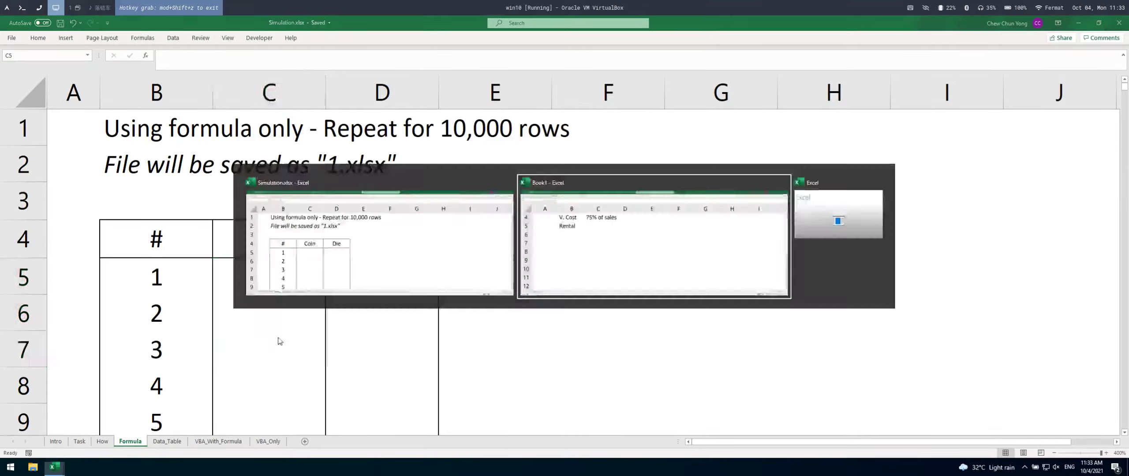
left_click_drag(320, 129, 330, 339)
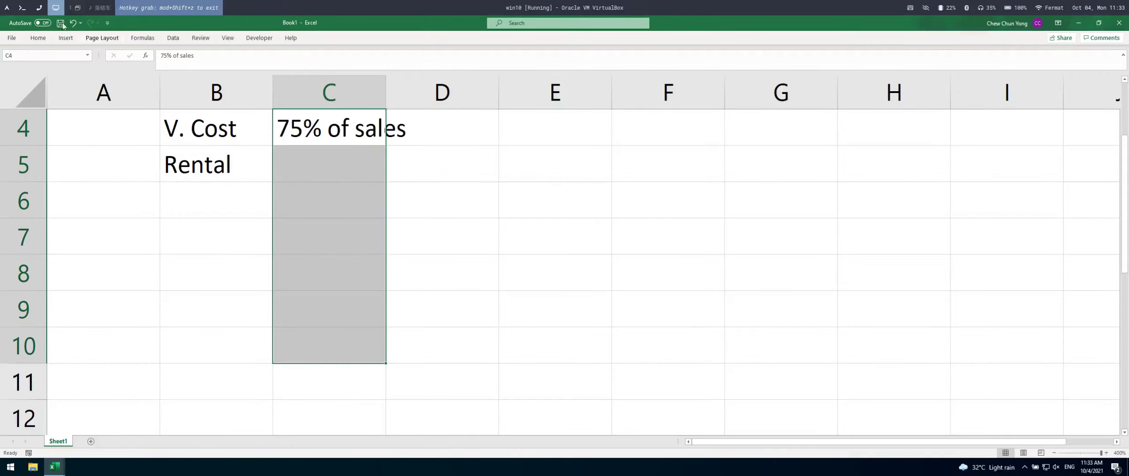
- Switch to the terminal file manager and go to the UECM3433_Ratemaking/1_Handouts/2_Excel folder
left_click(22, 7)
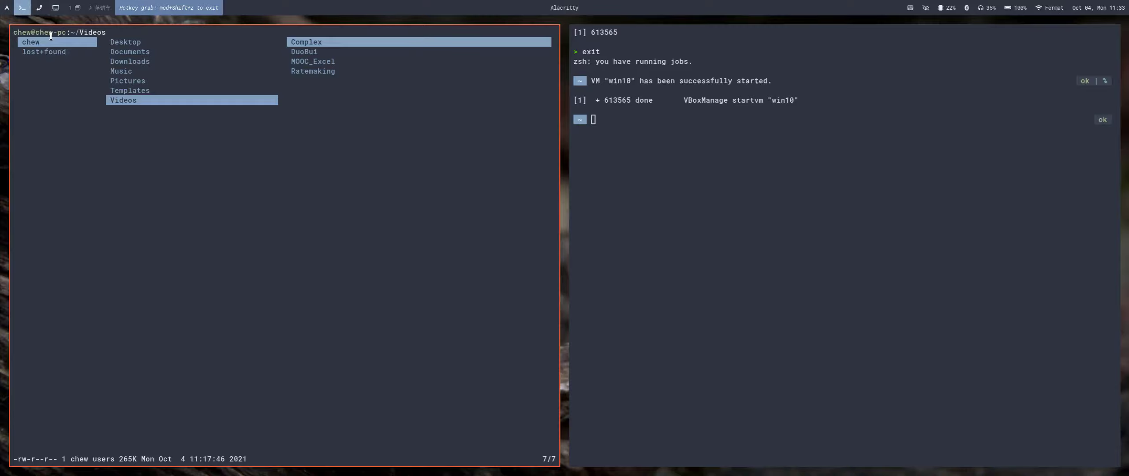
key("g")
key("r")
key("j")
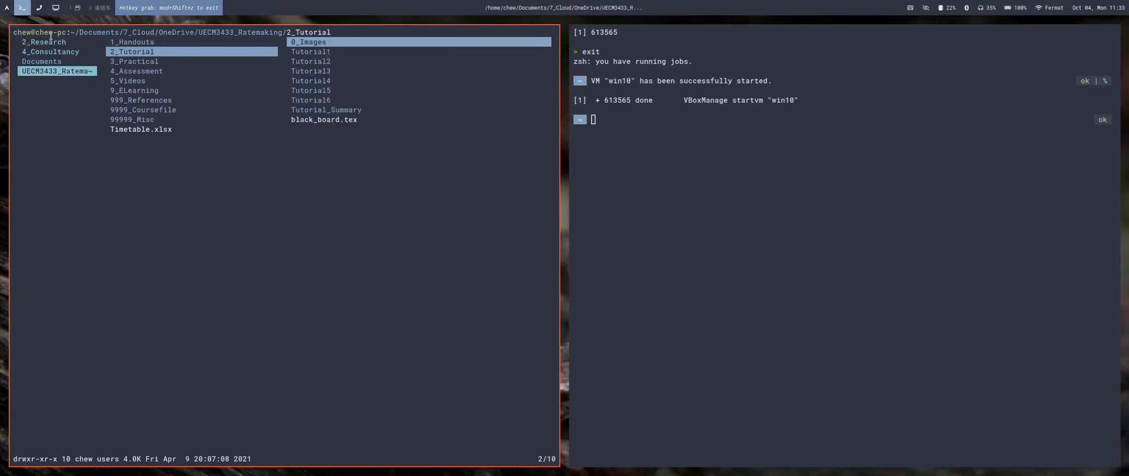
key("j")
key("k")
key("k")
key("l")
key("j")
key("j")
key("j")
key("l")
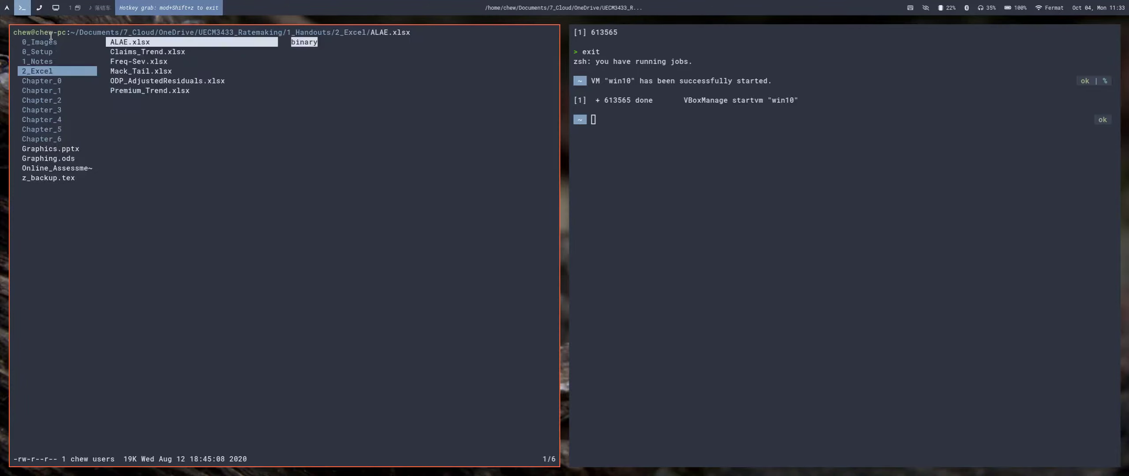
- Open ODP_AdjustedResiduals.xlsx in WPS Spreadsheets and discard the stray text being entered in C3
key("j")
key("j")
key("j")
key("j")
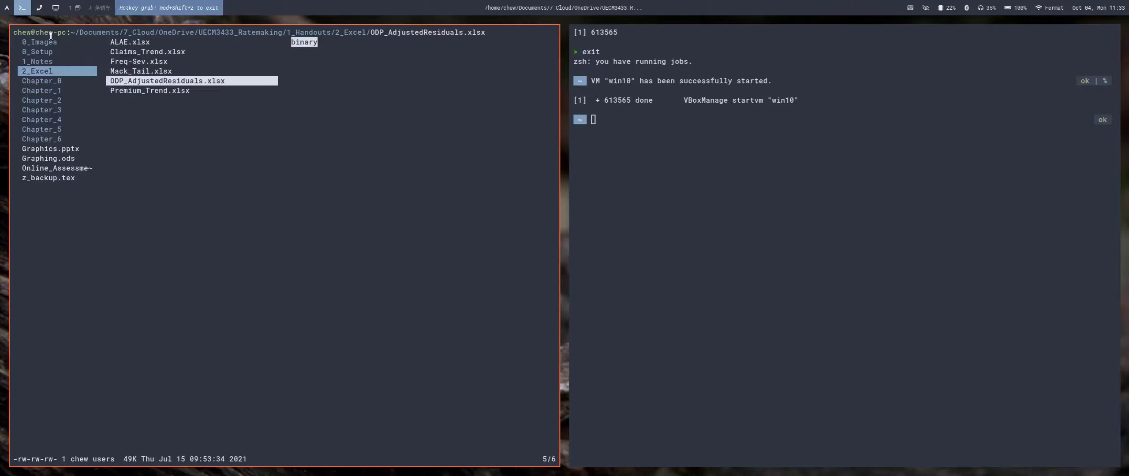
key("l")
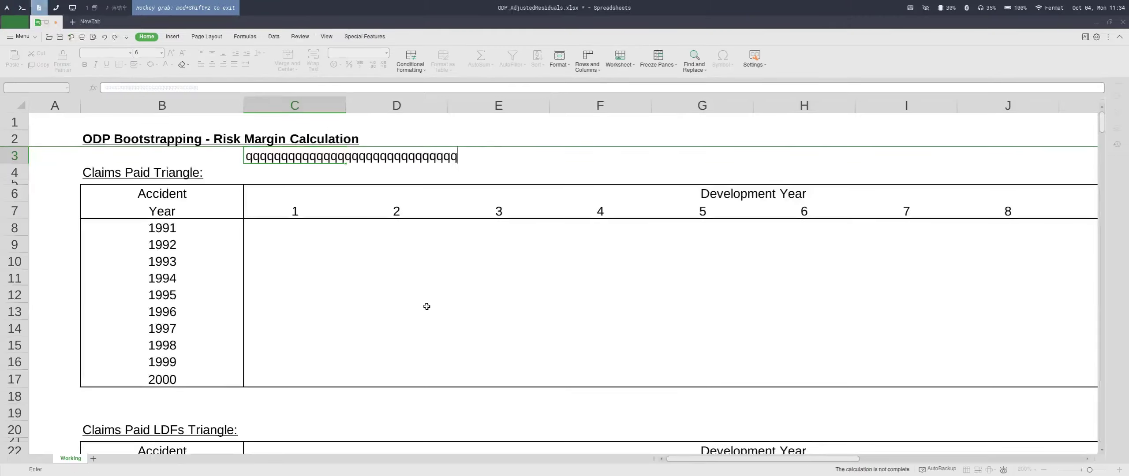
key("Escape")
- Examine the ODP bootstrapping sheet from the Claims Paid Triangle through the residual and resampled triangles down to the Simulation table
scroll(426, 305, "down", 4)
scroll(425, 307, "up", 4)
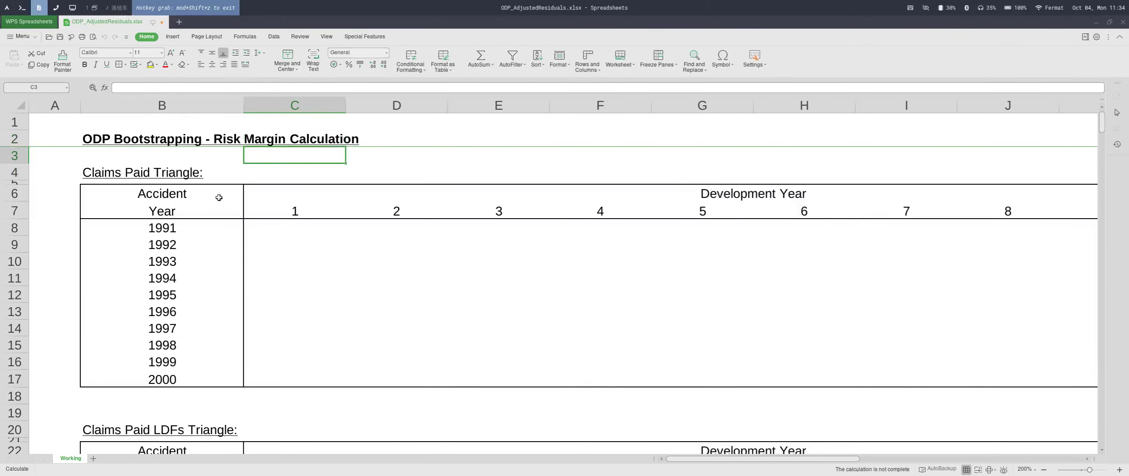
left_click(347, 236)
scroll(355, 260, "down", 9)
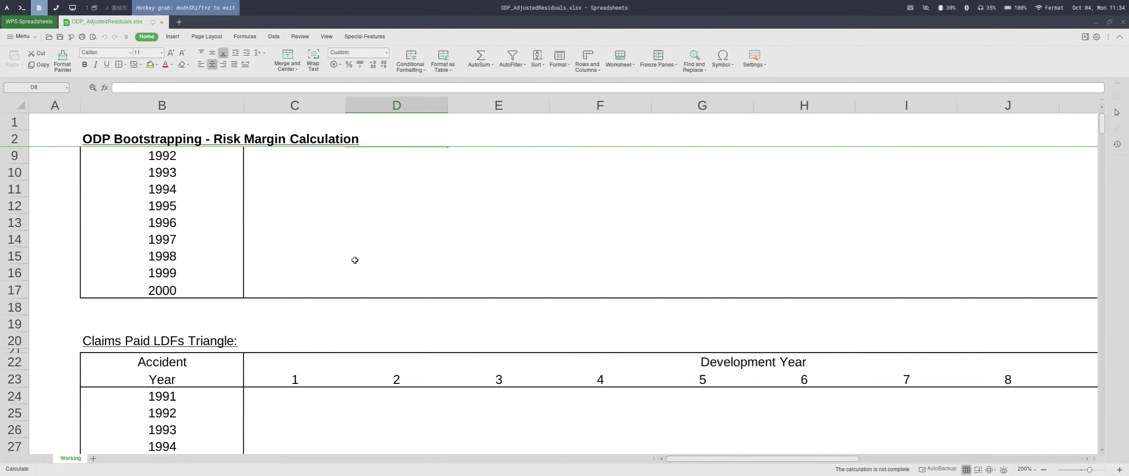
scroll(253, 178, "up", 9)
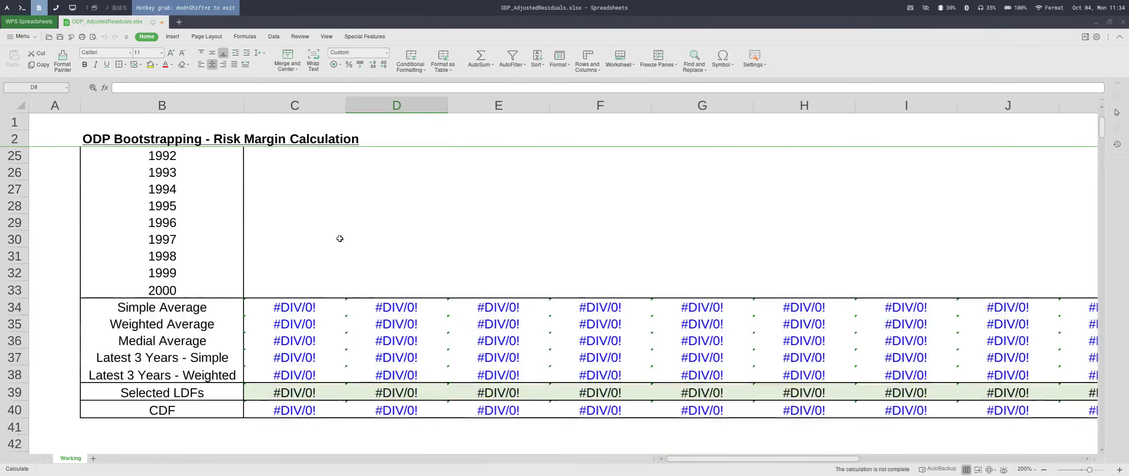
left_click_drag(285, 236, 865, 340)
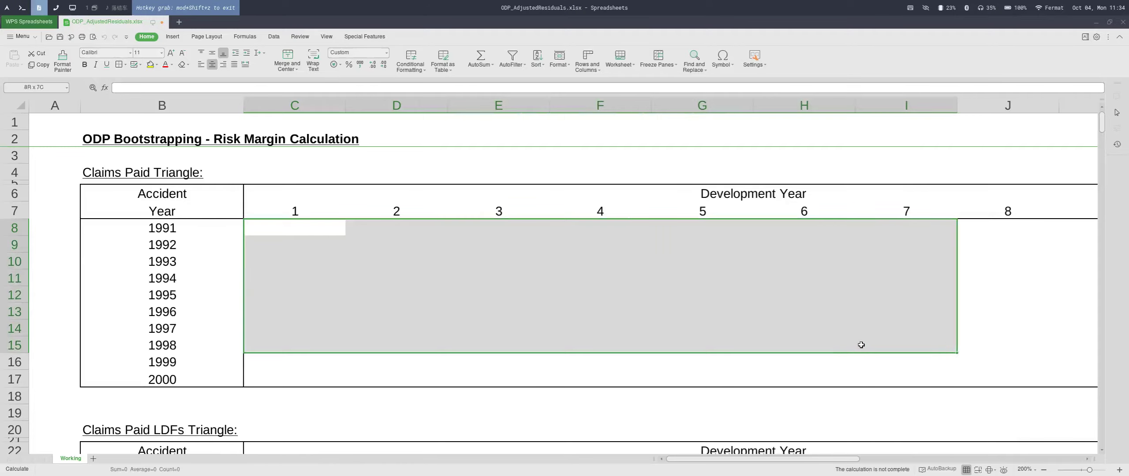
scroll(749, 305, "down", 7)
scroll(516, 286, "down", 20)
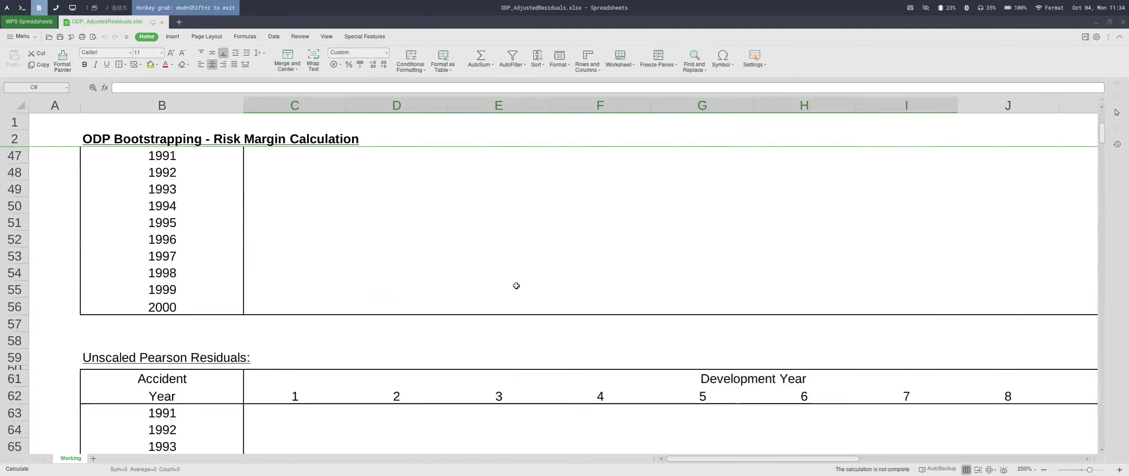
scroll(513, 288, "down", 20)
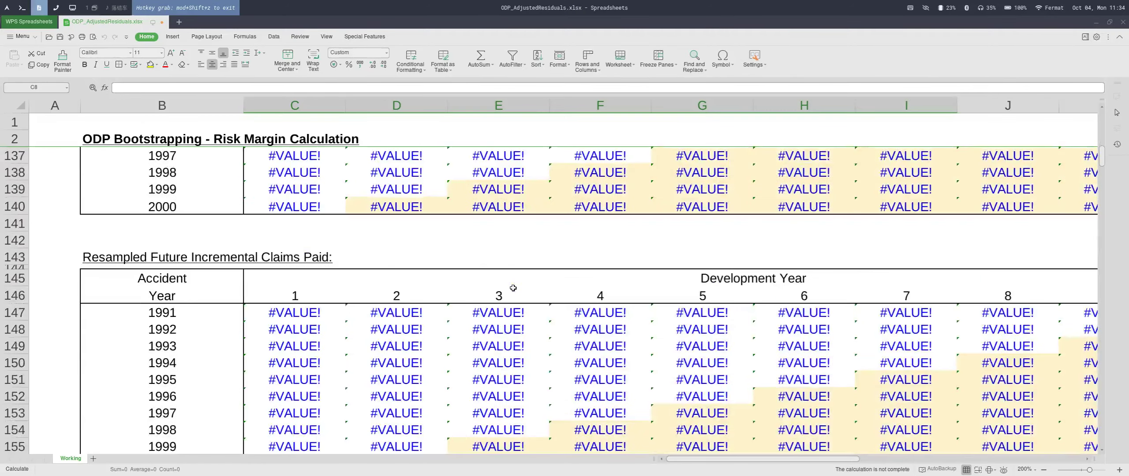
scroll(512, 288, "up", 7)
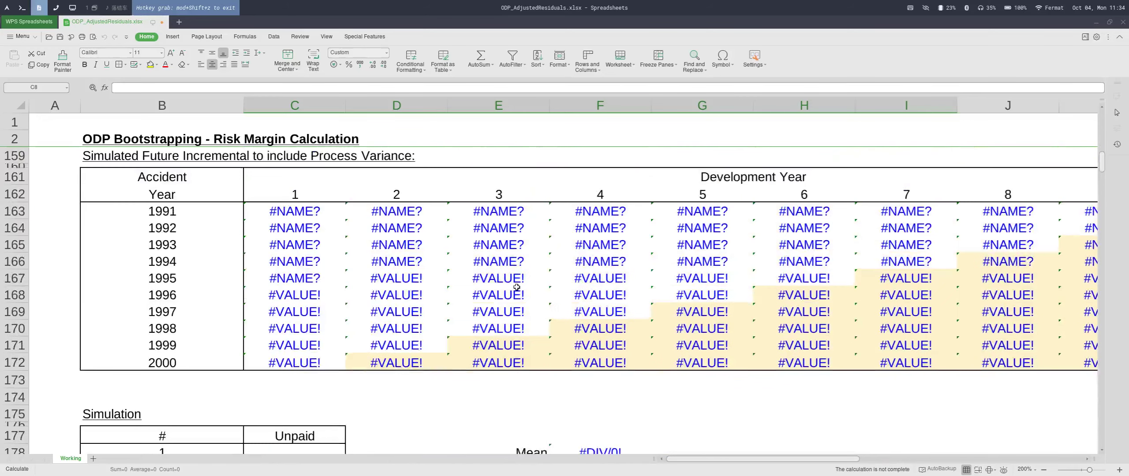
scroll(517, 290, "down", 2)
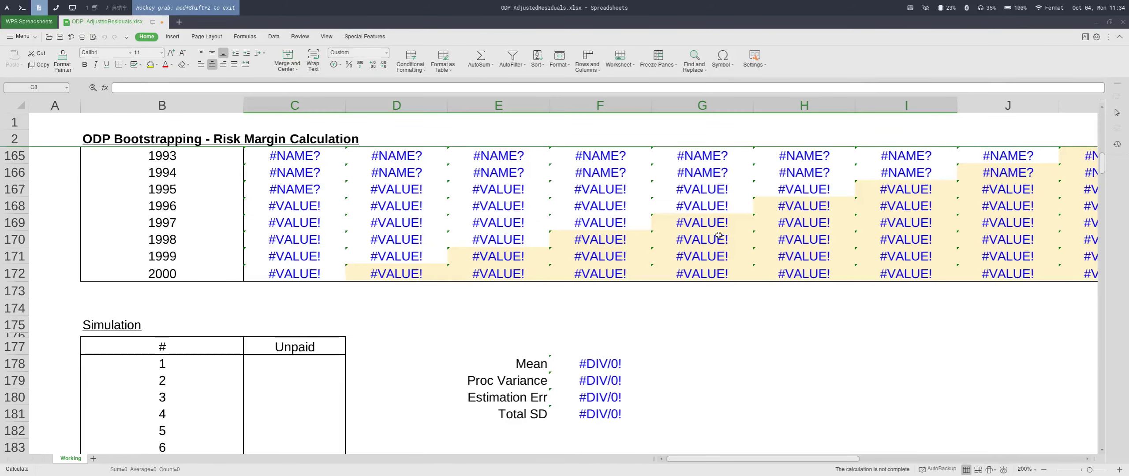
- Examine the Simulation table beside the Mean, Proc Variance, Estimation Err and Total SD cells and the lognormal mu and sigma cells
scroll(697, 237, "down", 2)
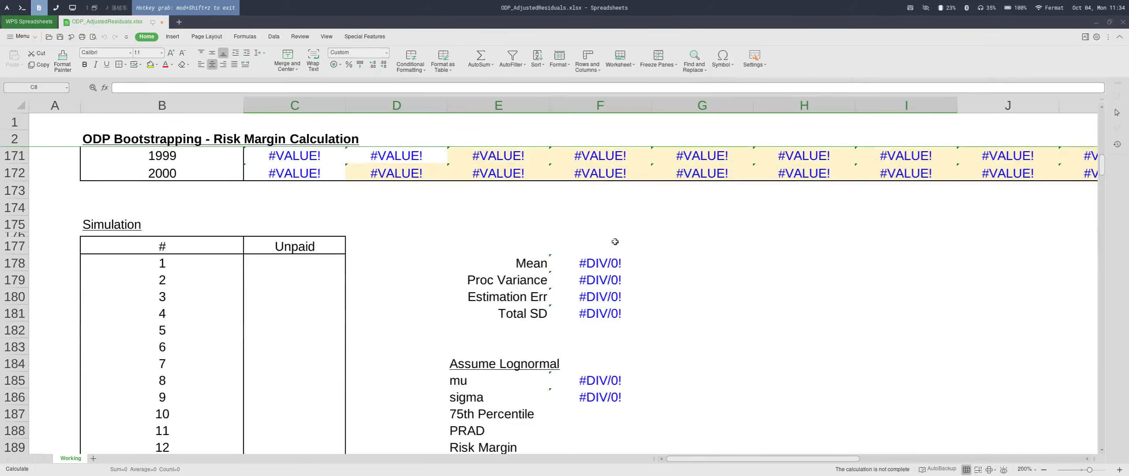
left_click(590, 270)
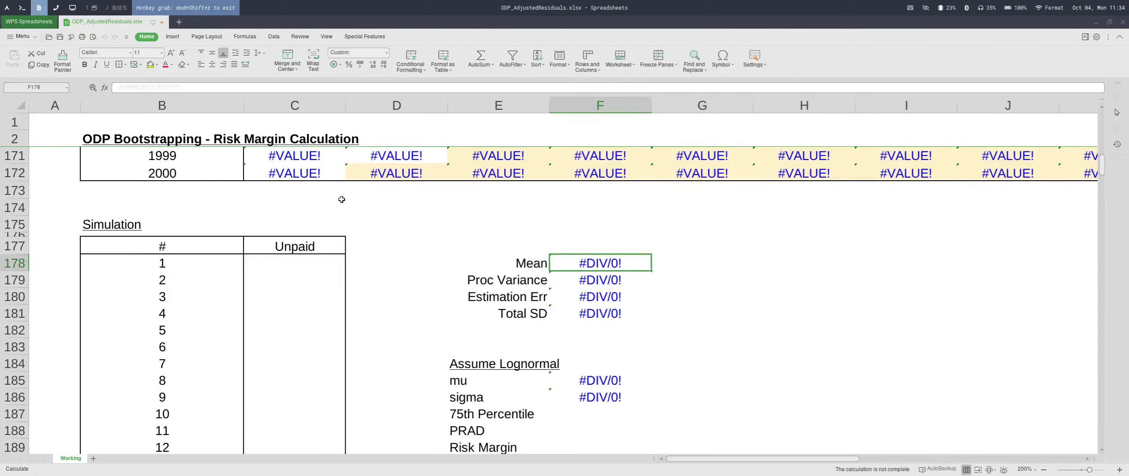
scroll(343, 202, "down", 3)
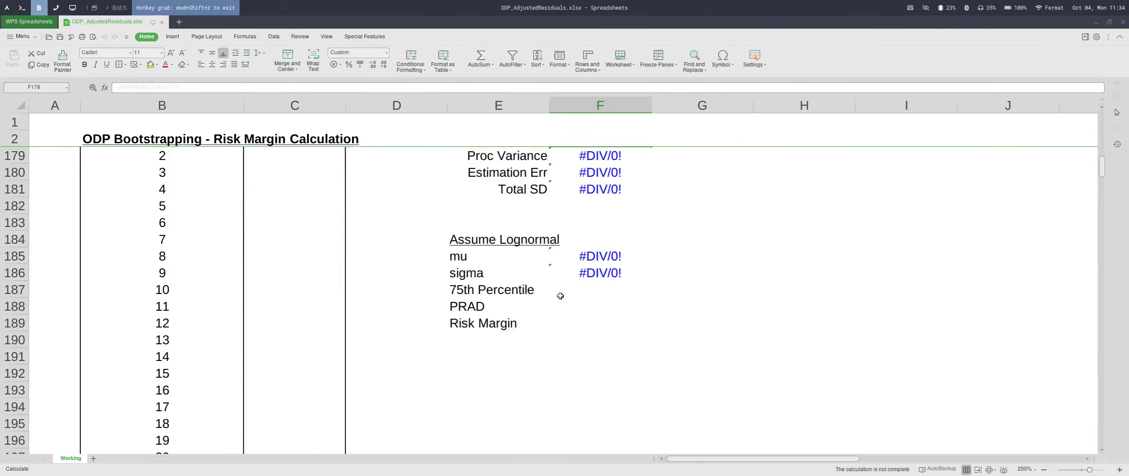
left_click(581, 258)
left_click_drag(580, 258, 586, 282)
scroll(587, 282, "up", 3)
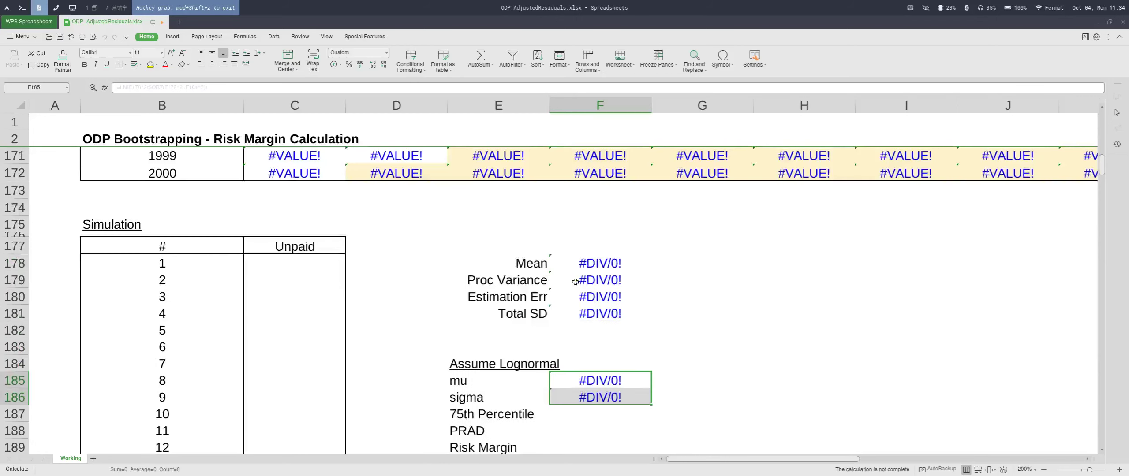
left_click(583, 216)
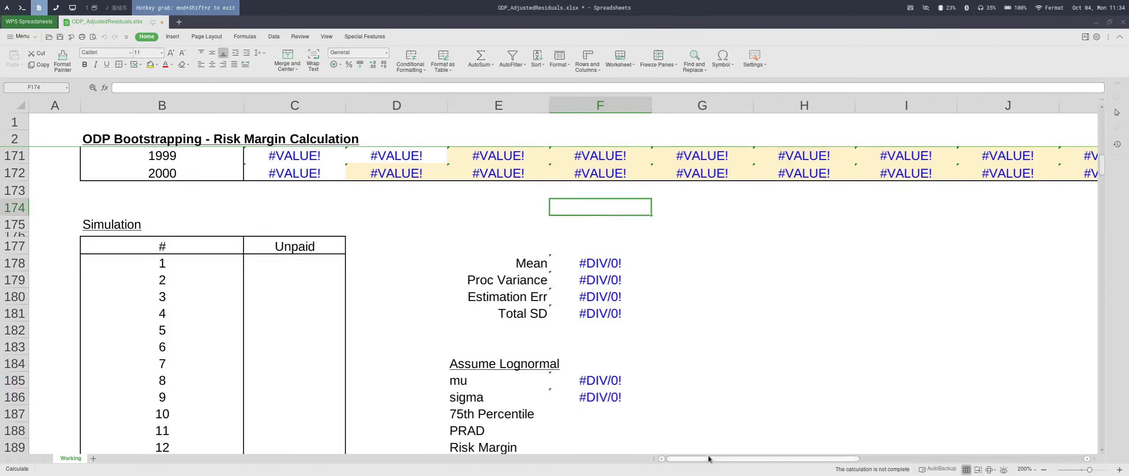
- Inspect the Total Unpaid cell M173 and look back over the residual and resampled triangles above it
left_click_drag(709, 459, 840, 459)
left_click(599, 191)
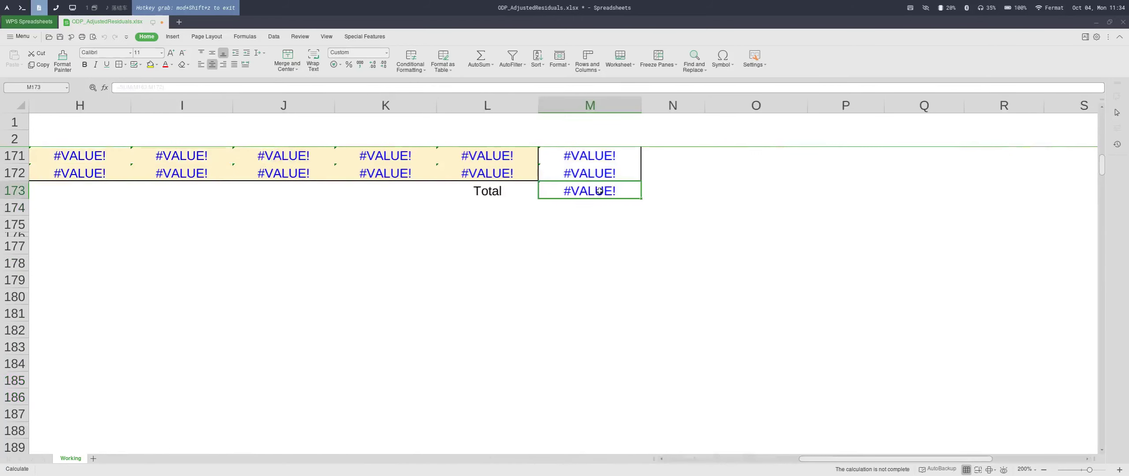
scroll(597, 253, "up", 20)
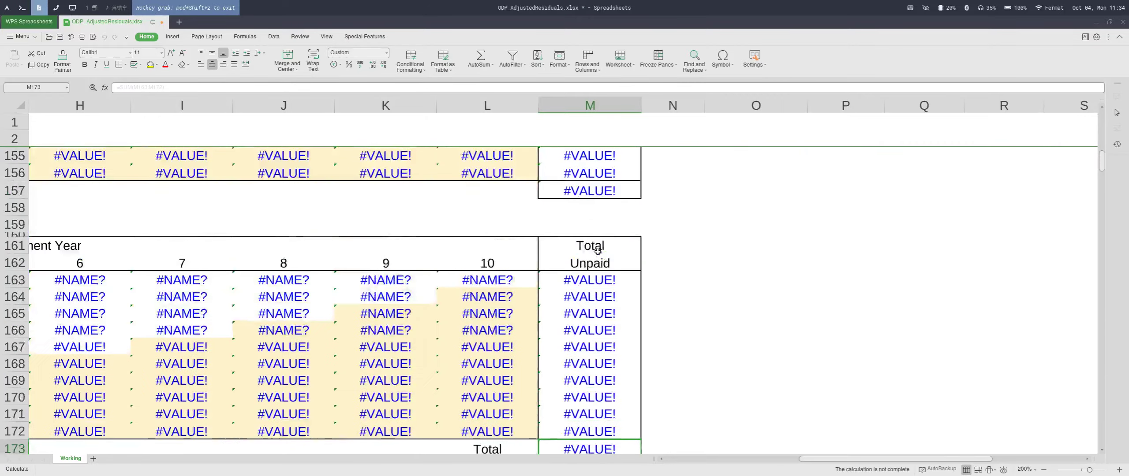
scroll(598, 254, "up", 17)
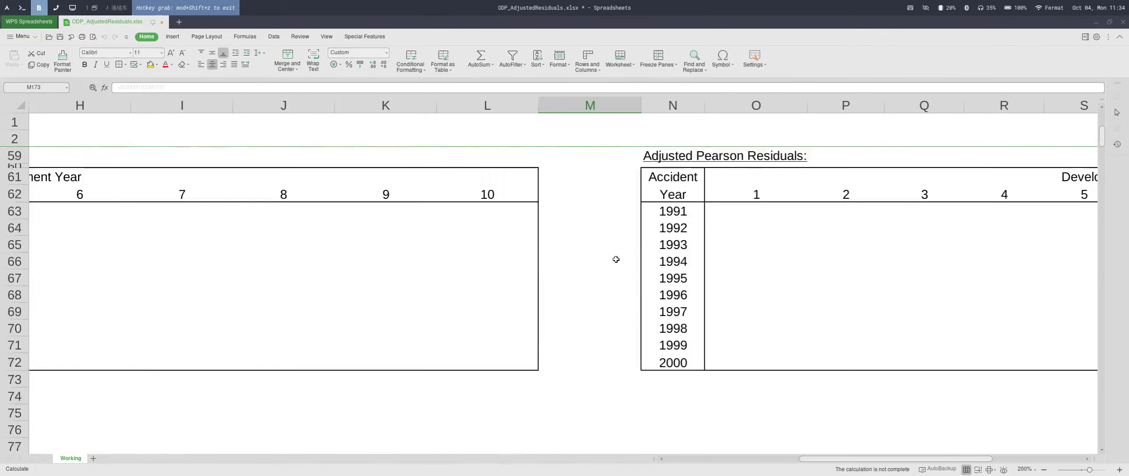
left_click_drag(851, 459, 668, 458)
scroll(484, 300, "down", 5)
scroll(484, 301, "down", 4)
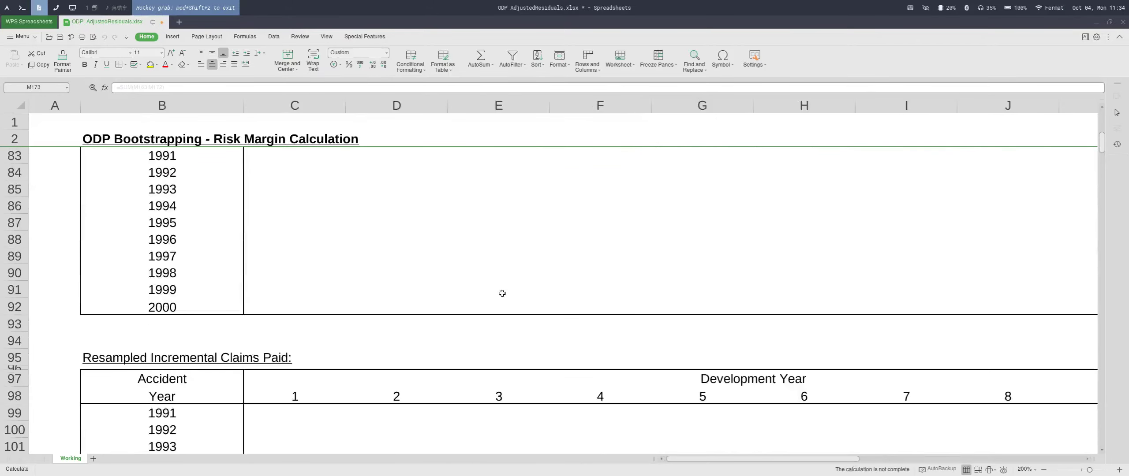
key("Right")
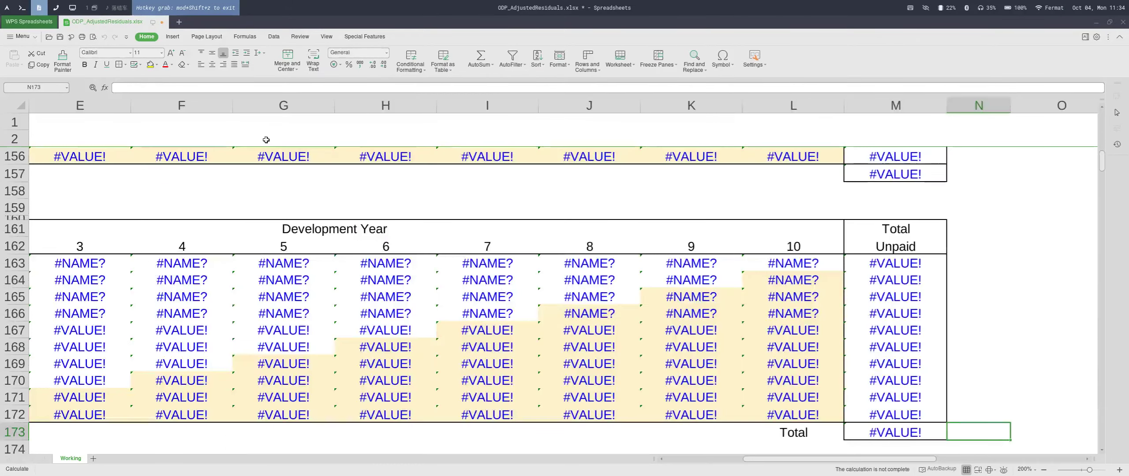
- Switch back to Simulation.xlsx in Excel on the win10 virtual machine
key("super+shift+z")
key("super+5")
key("super+shift+z")
key("alt+Tab")
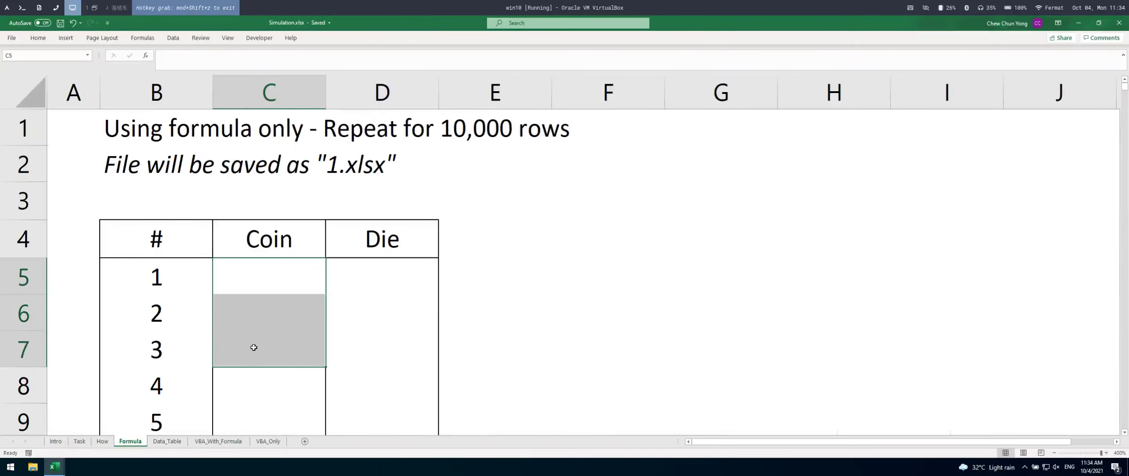
- Enter =RANDBETWEEN(0,1) in C5 of the Formula sheet as the first coin flip
left_click_drag(254, 348, 280, 296)
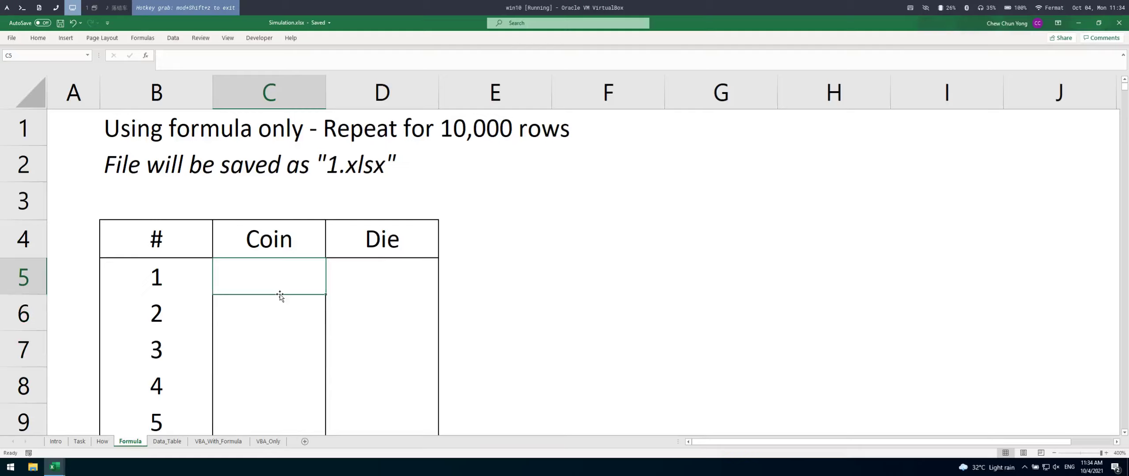
type("=if")
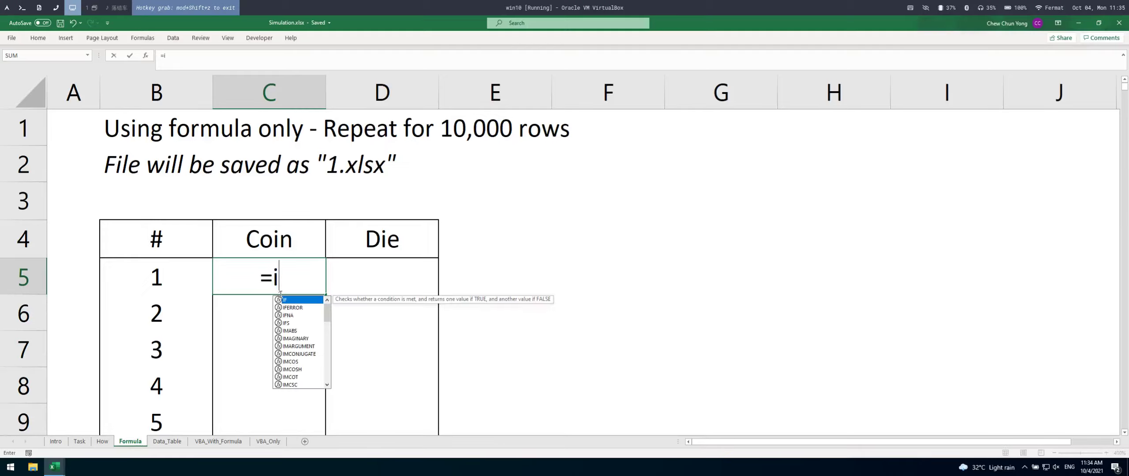
key("BackSpace")
key("BackSpace")
type("randvbv")
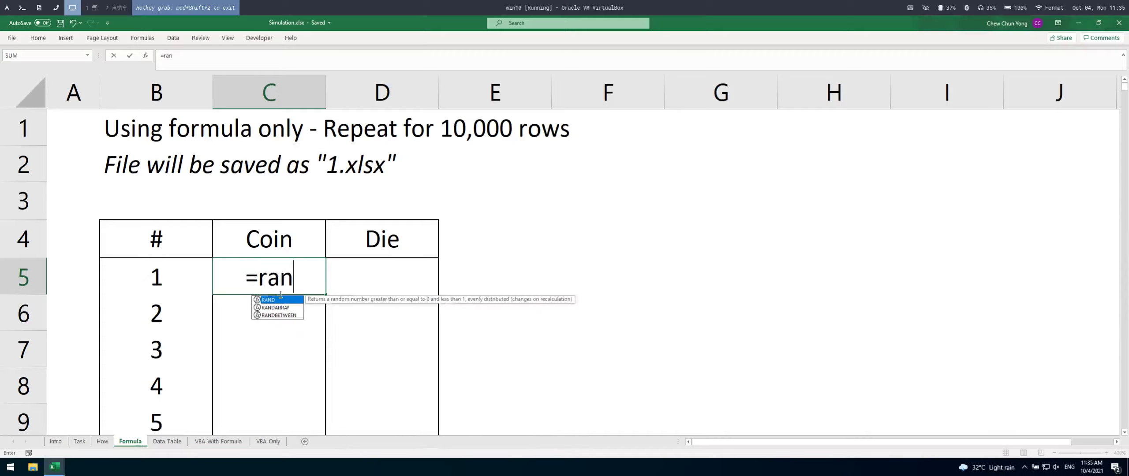
key("BackSpace")
key("BackSpace")
key("BackSpace")
type("b")
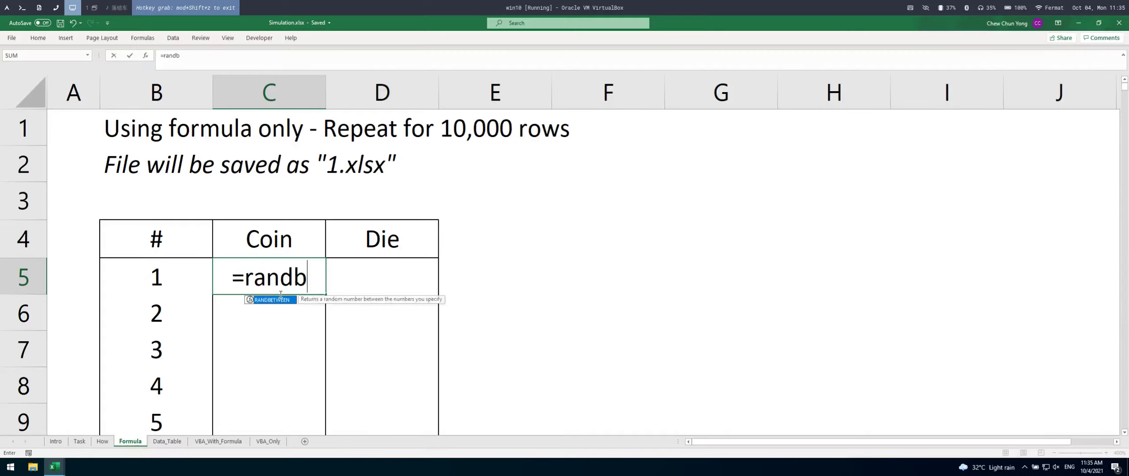
key("Tab")
type("0,1")
key("Return")
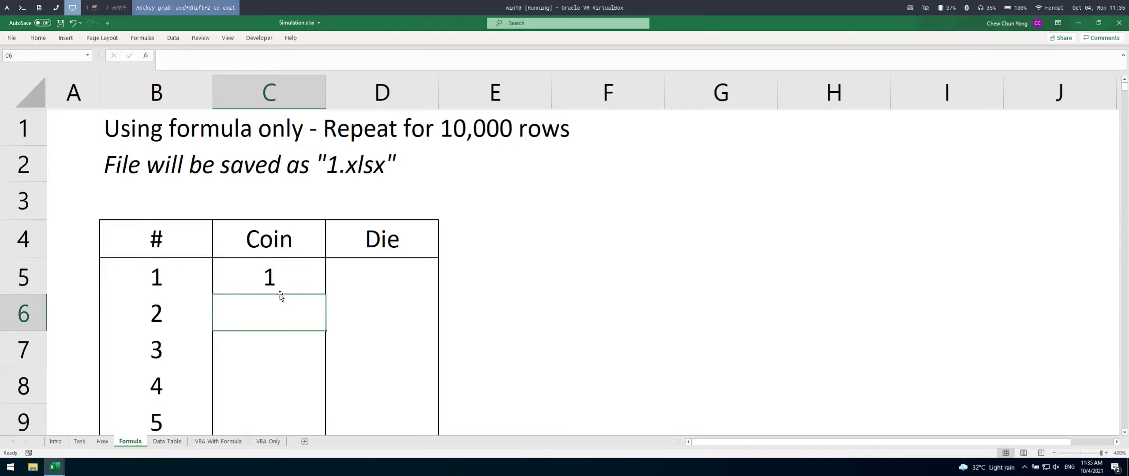
- Begin the die formula in D5 with an IF that returns RANDBETWEEN(1,6) when C5=1
key("Up")
key("Right")
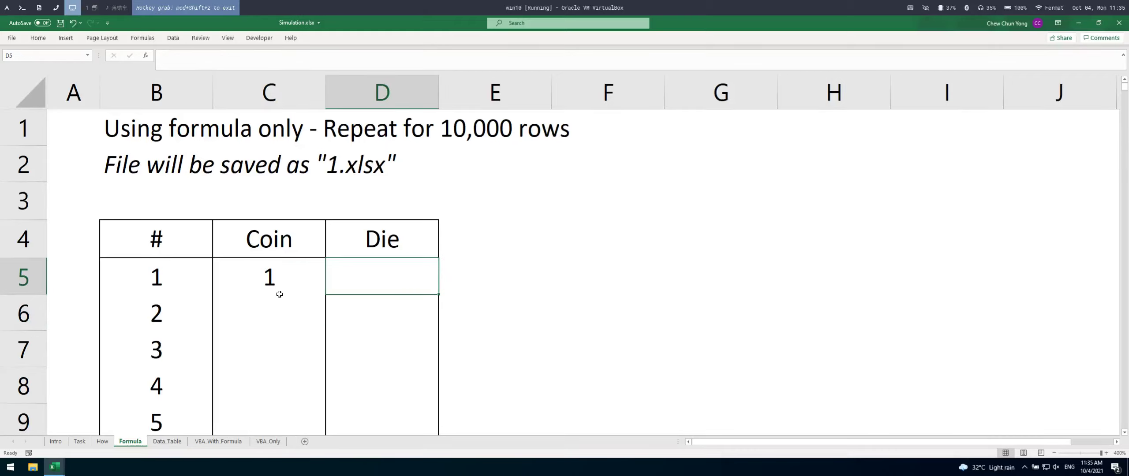
type("=if")
key("Tab")
left_click(279, 294)
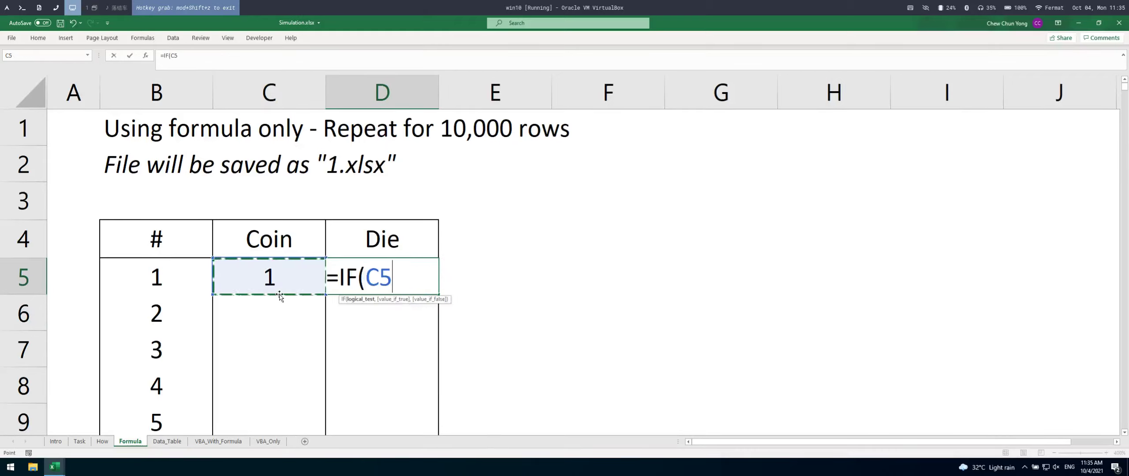
type("=1,rand")
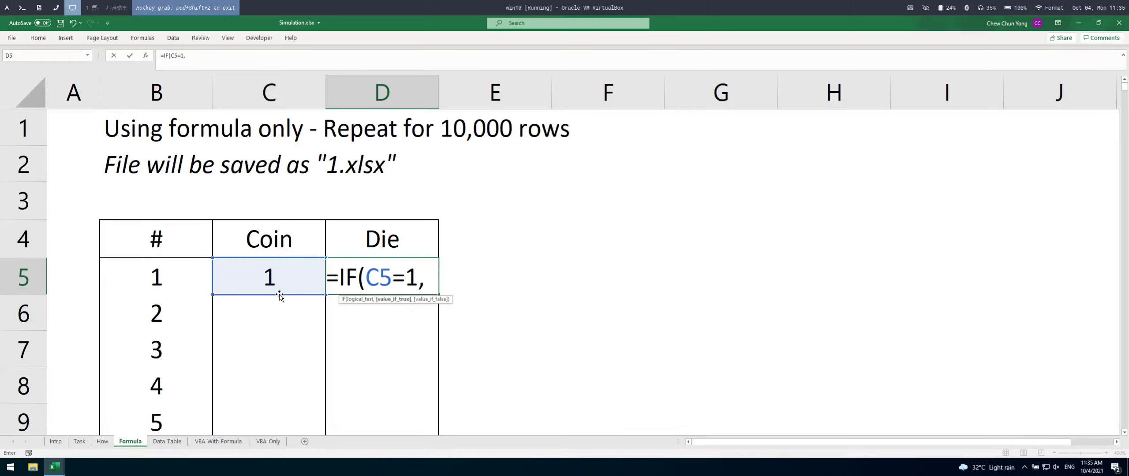
key("Down")
key("Down")
key("Tab")
type("1,6),")
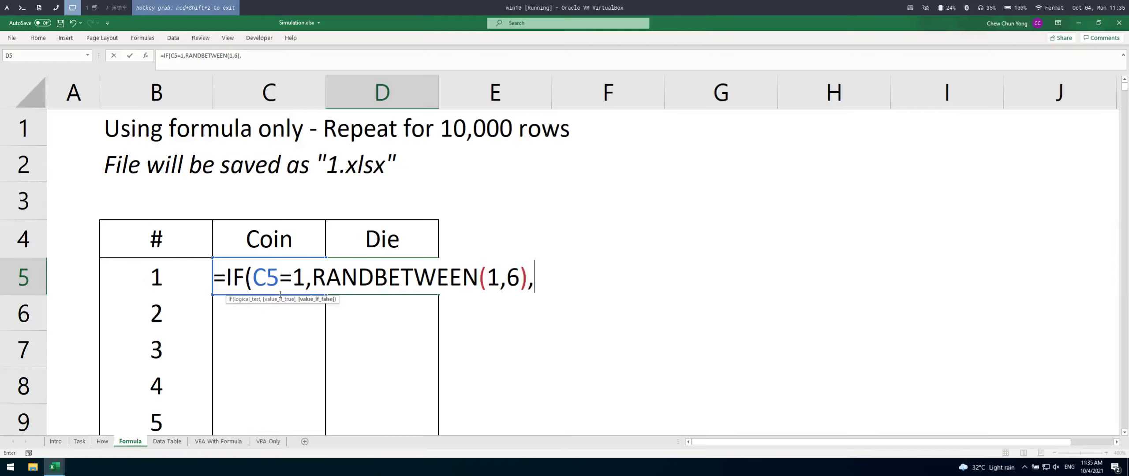
- Complete the D5 formula with VLOOKUP(RAND(),Task!$F$6:$I$12,4,TRUE) as the false case
type("vl")
key("Tab")
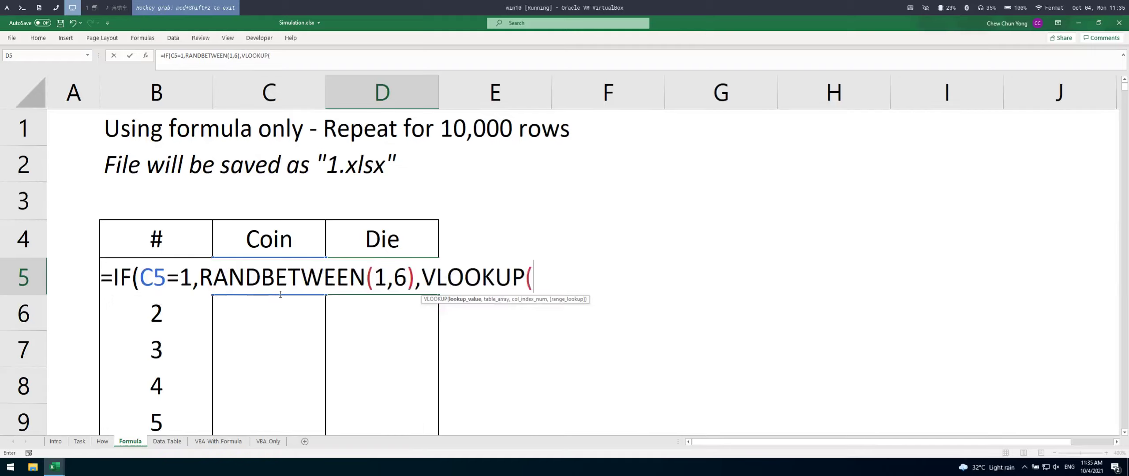
type("rand(),")
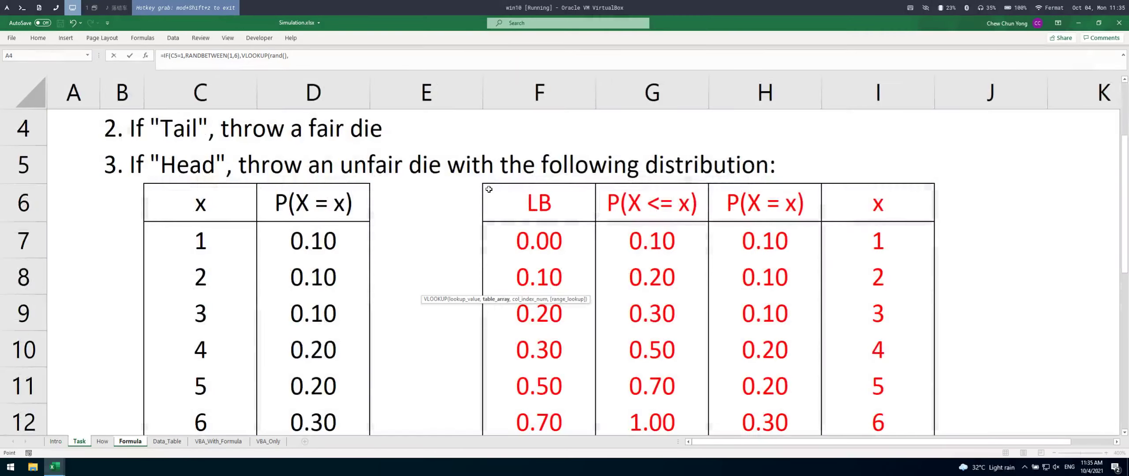
left_click_drag(488, 195, 935, 408)
key("F4")
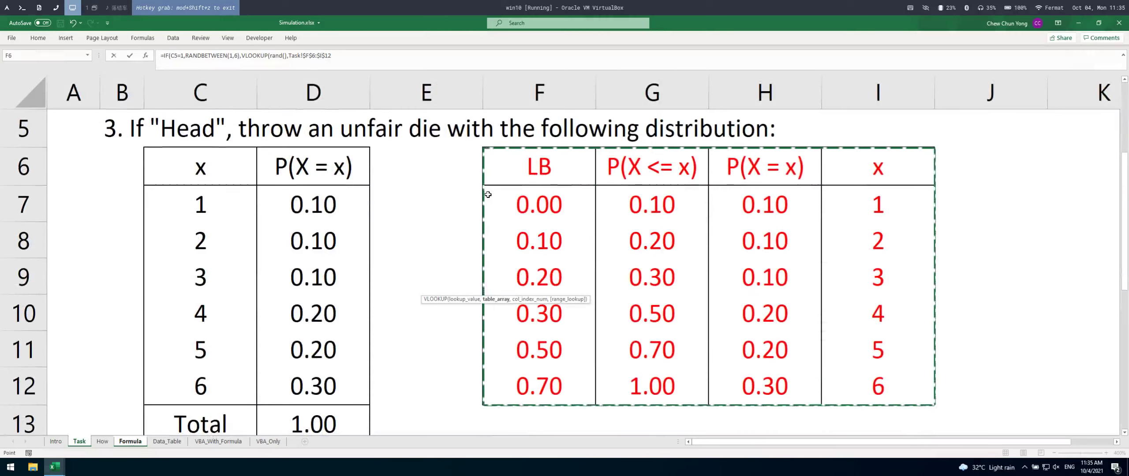
type(",4,")
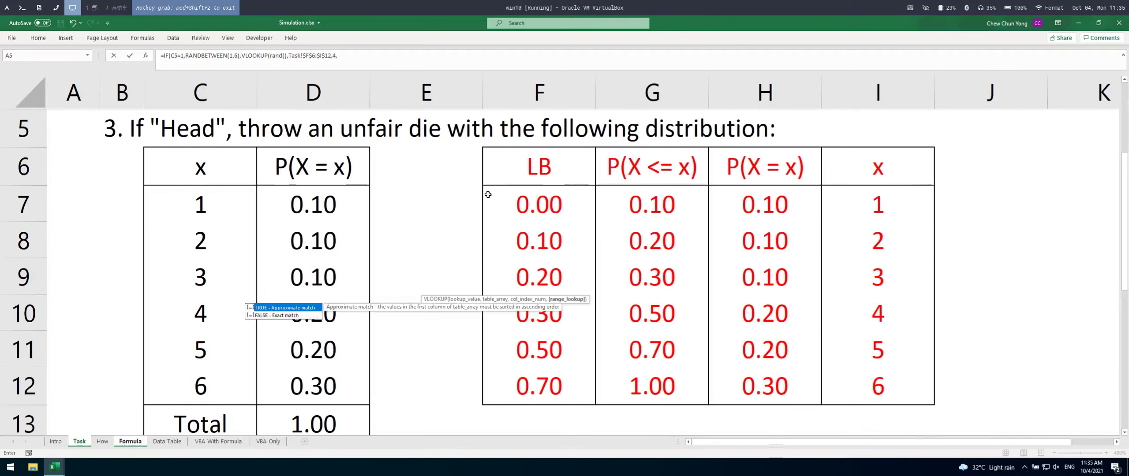
type("true))")
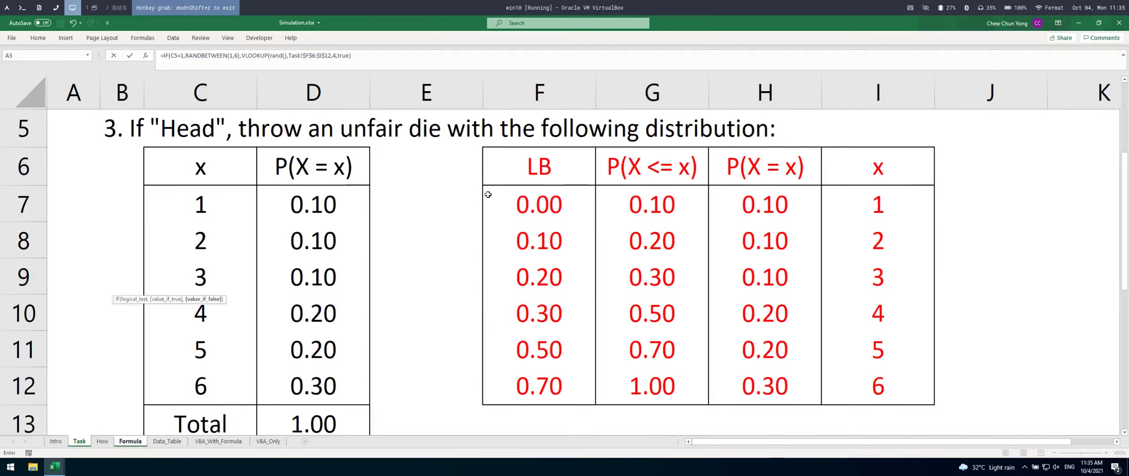
key("Return")
key("Up")
key("Left")
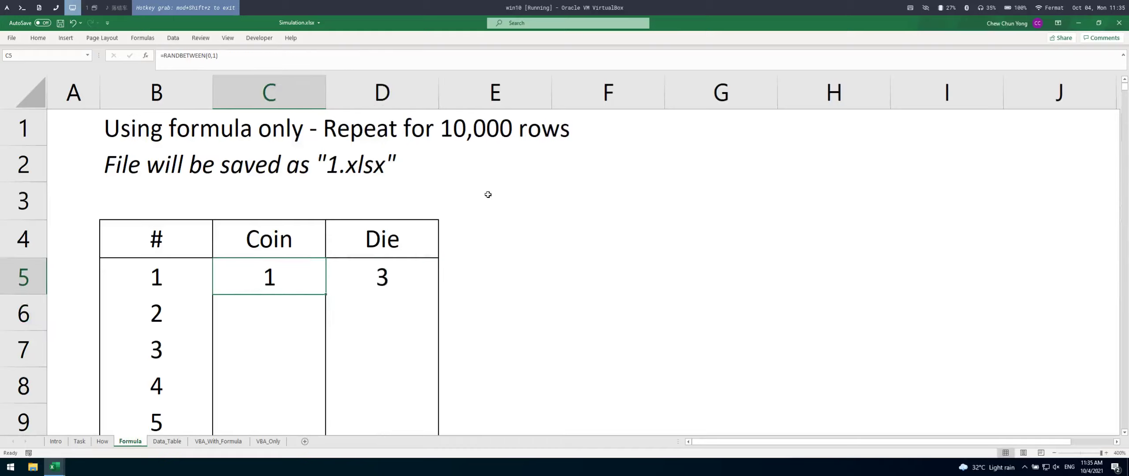
key("shift+Right")
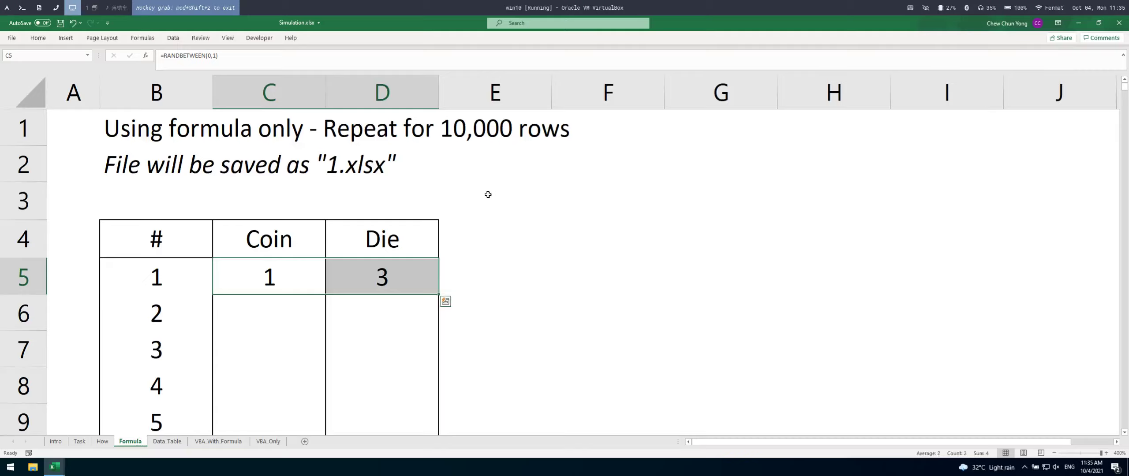
key("Left")
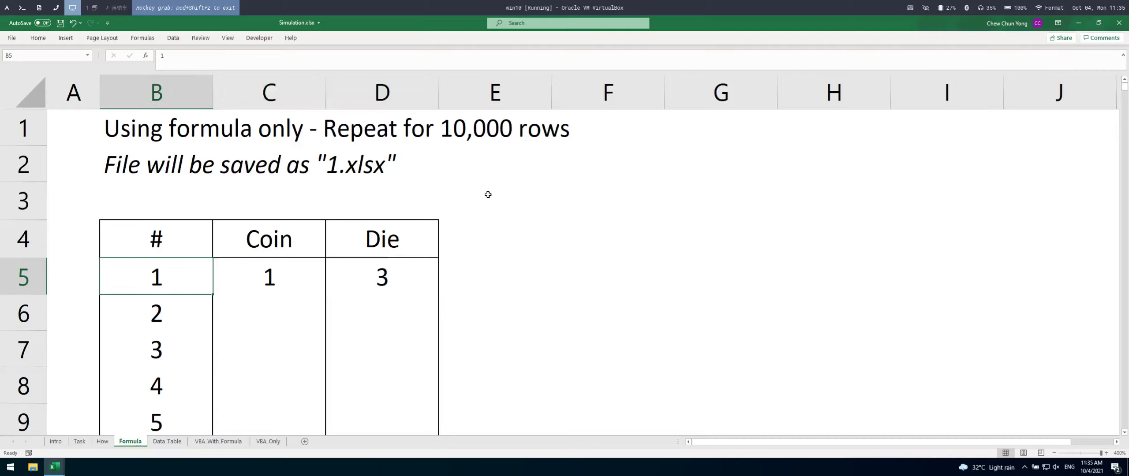
key("shift+Right")
key("shift+Right")
key("ctrl+shift+Down")
key("ctrl+Up")
key("Down")
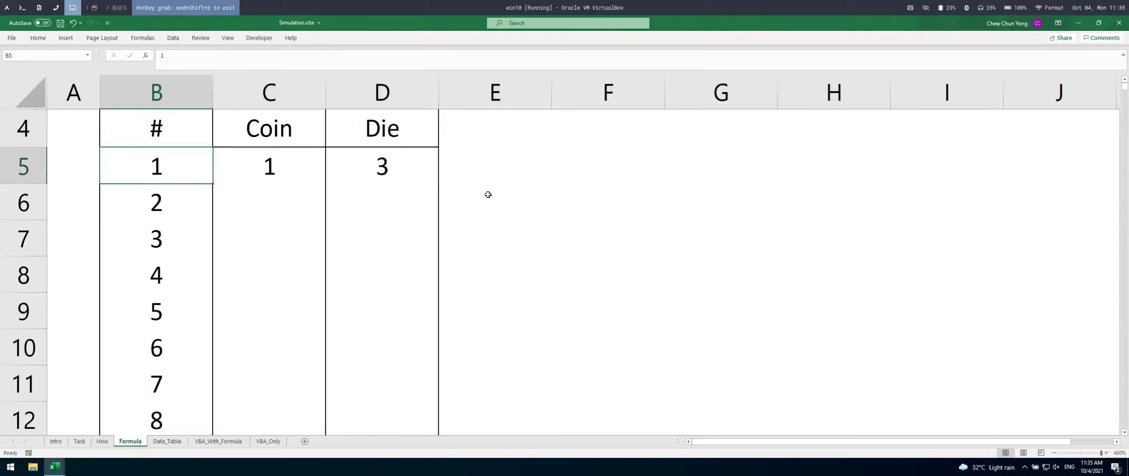
- Select B5:D10004 on the Formula sheet and start a What-If Data Table on it
key("shift+Right")
key("shift+Right")
key("ctrl+shift+Down")
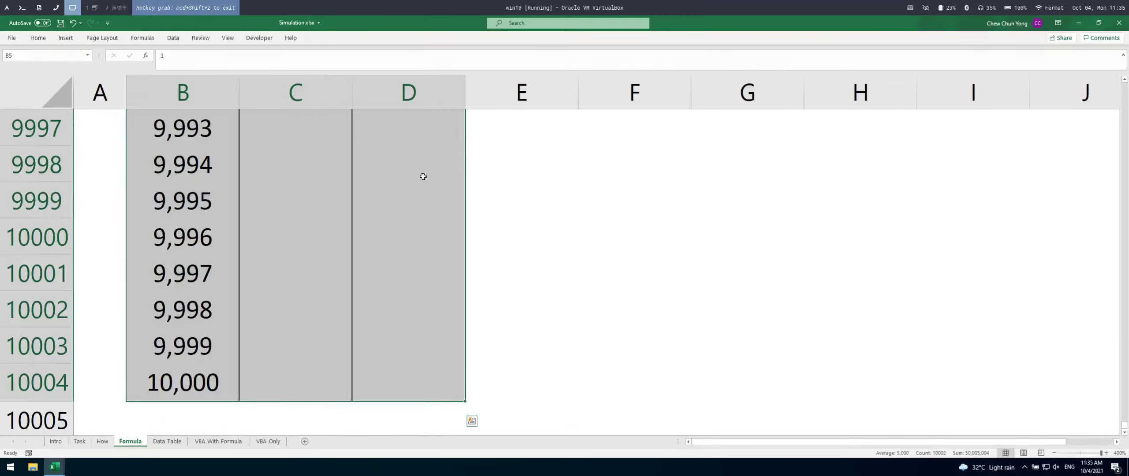
left_click(173, 38)
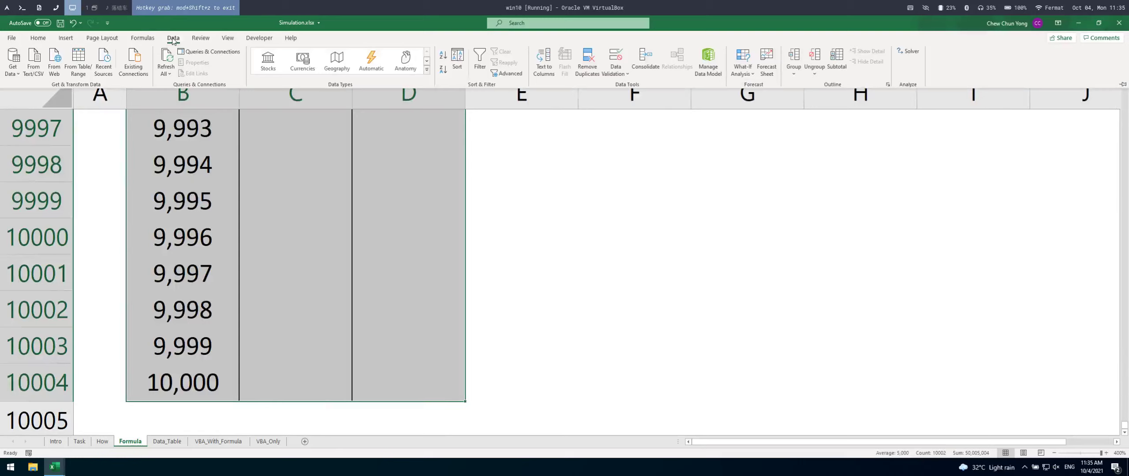
left_click(742, 73)
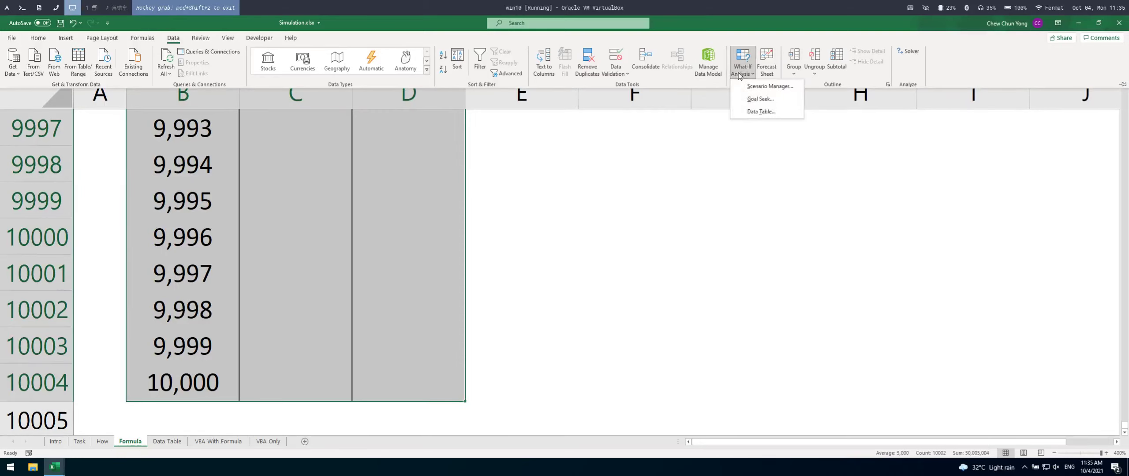
left_click(747, 113)
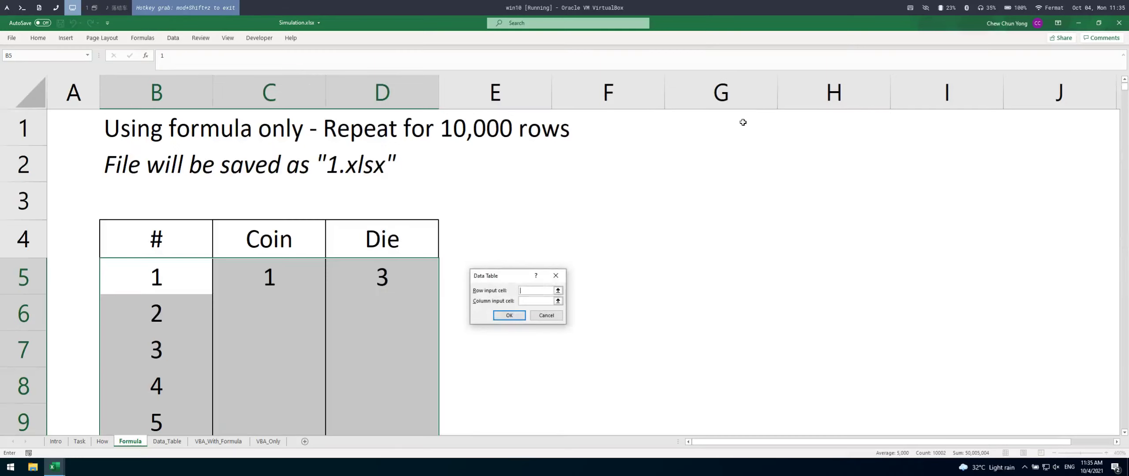
- Create the Data Table with empty cell G3 as the column input cell and no row input cell
left_click_drag(503, 276, 550, 159)
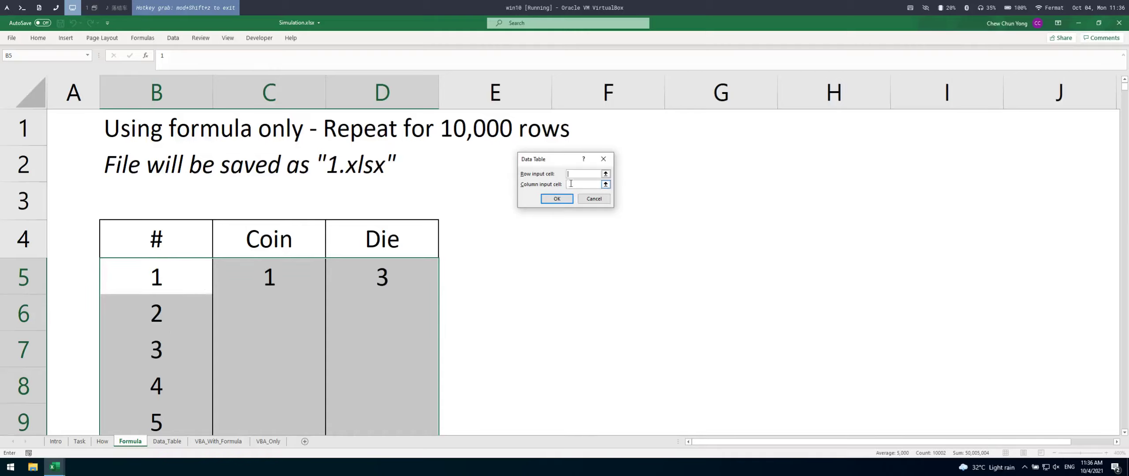
left_click(605, 242)
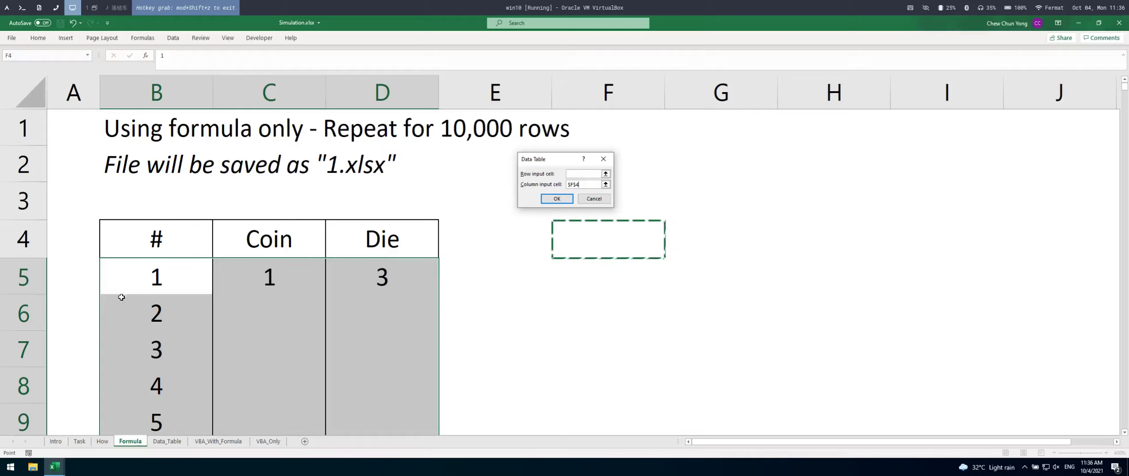
scroll(146, 273, "down", 1)
scroll(154, 264, "up", 1)
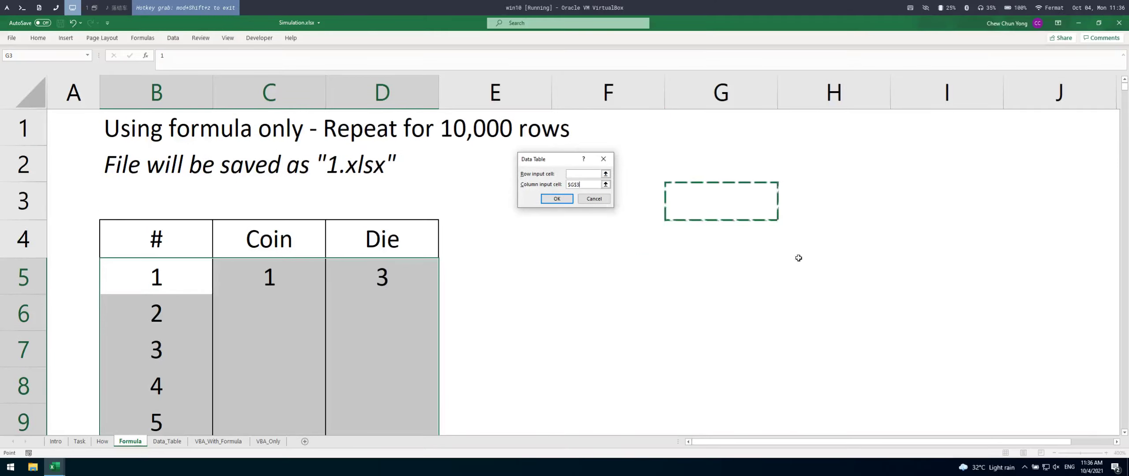
left_click(563, 200)
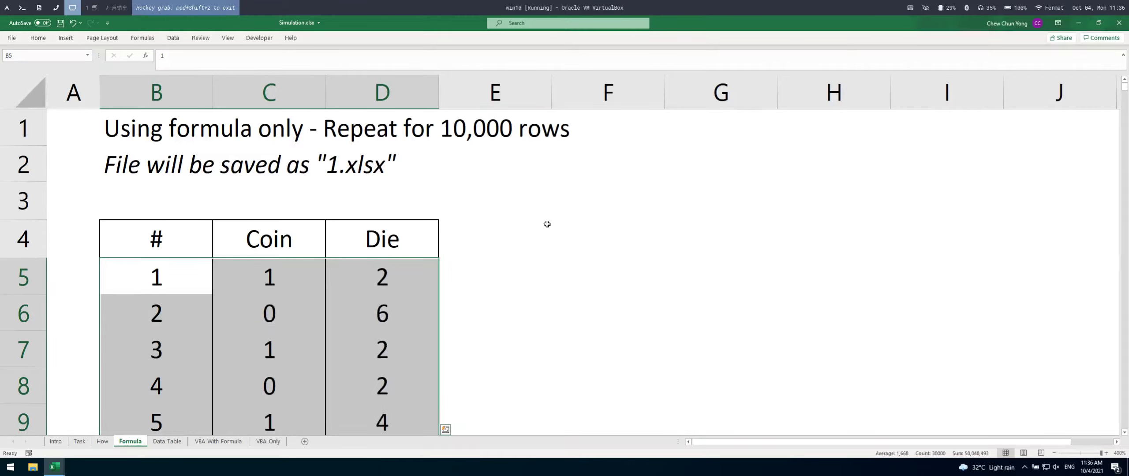
- Look through the filled coin and die rows and recalculate the sheet twice to regenerate the random results
scroll(401, 281, "down", 7)
scroll(405, 411, "down", 17)
mouse_move(1124, 93)
left_mouse_down()
mouse_move(1124, 425)
mouse_move(1124, 86)
left_mouse_up()
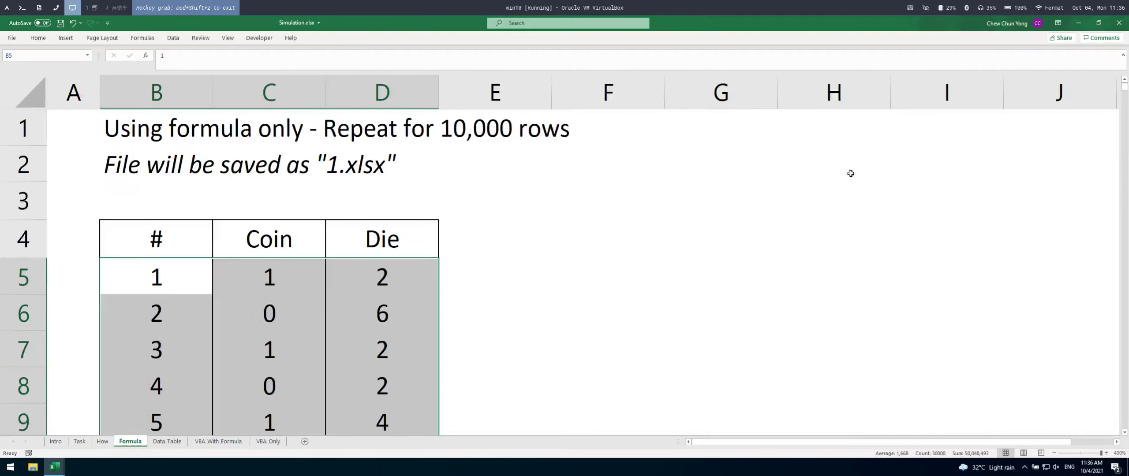
left_click(644, 186)
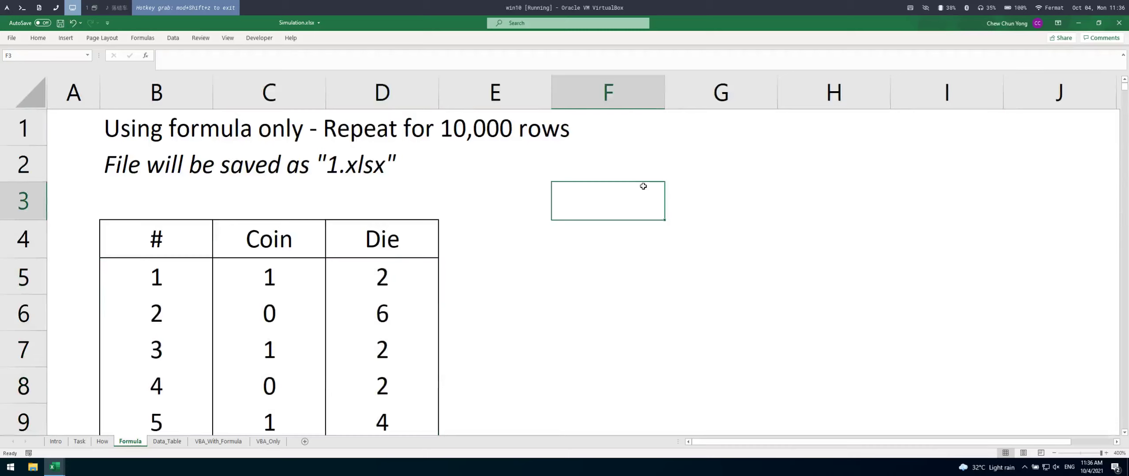
key("F9")
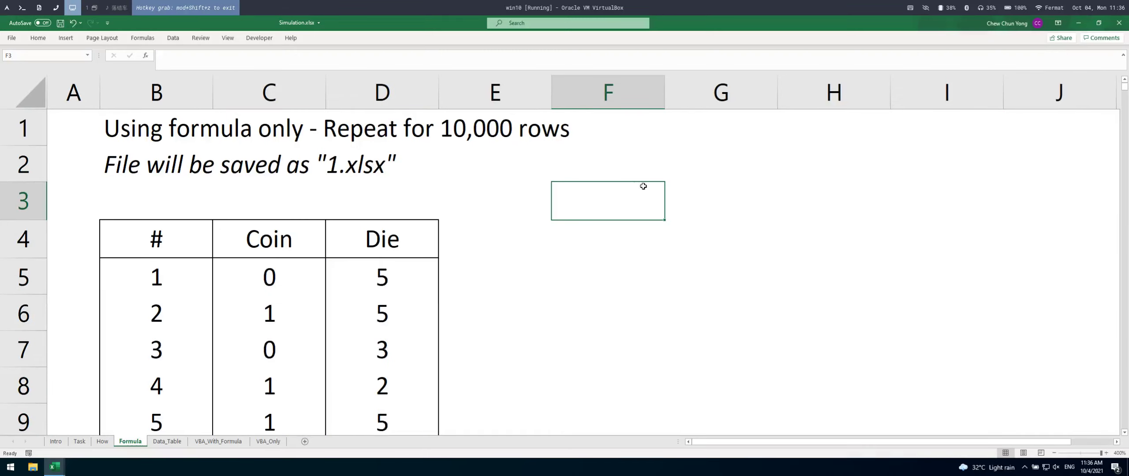
key("F9")
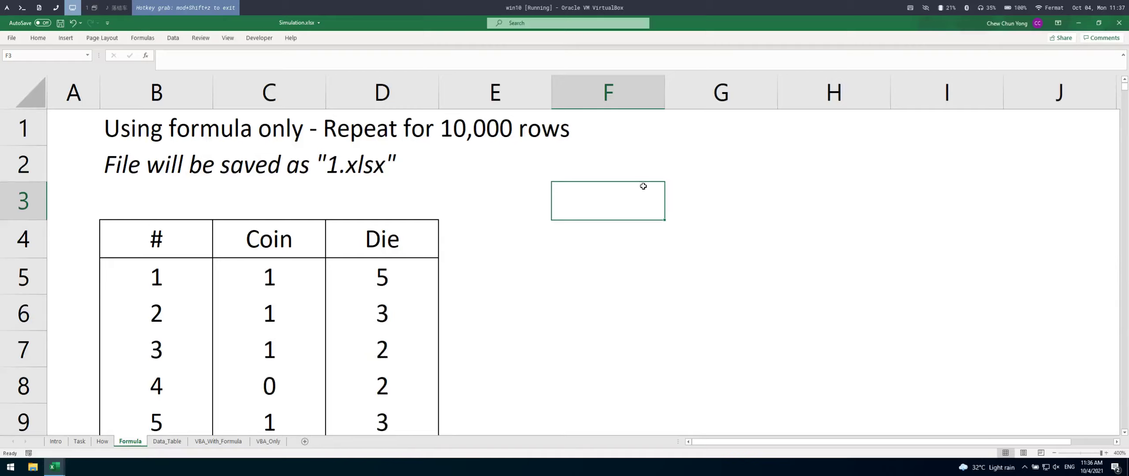
- Save the workbook on the Desktop under the file name 2.xlsx
key("F12")
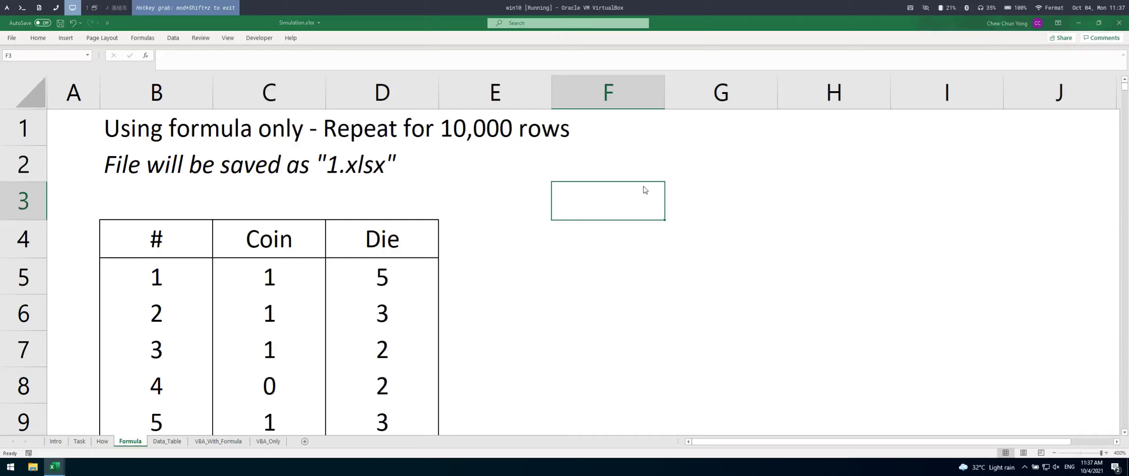
key("Home")
key("ctrl+shift+Right")
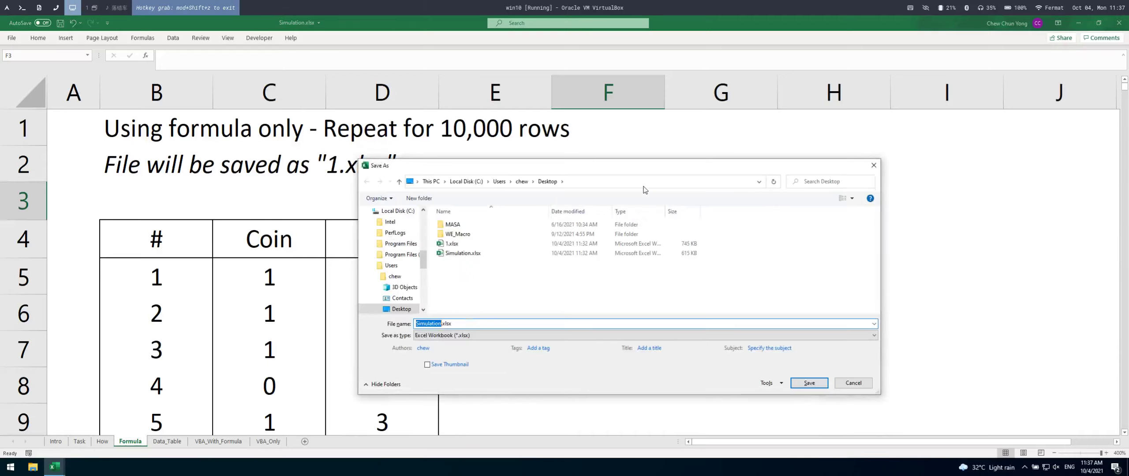
type("2")
key("Return")
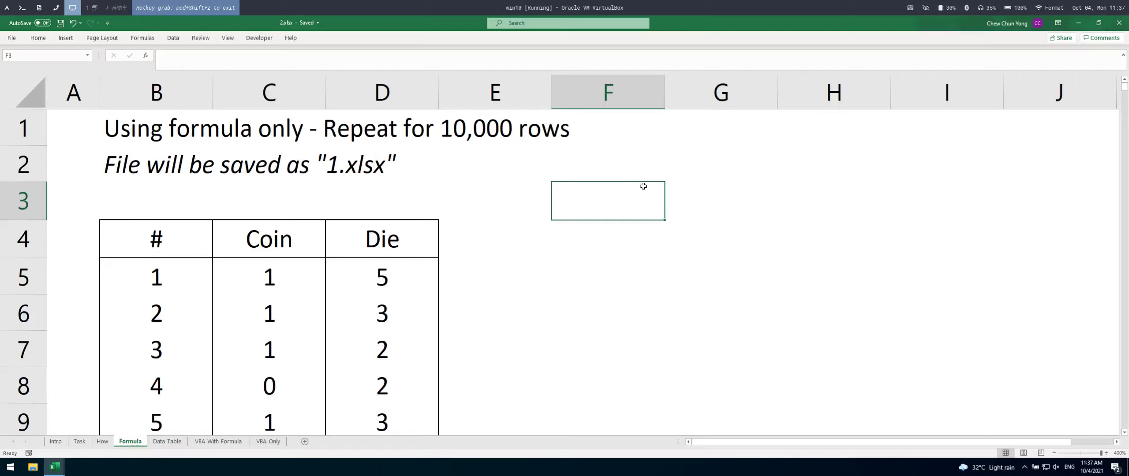
- Close the open workbooks, discarding the unsaved changes in Book1
key("ctrl+Page_Down")
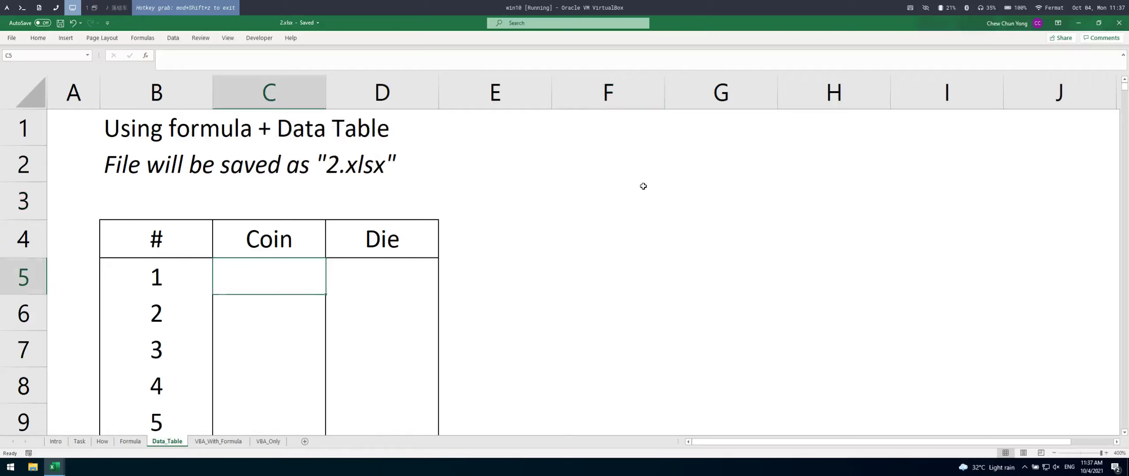
key("alt+Tab")
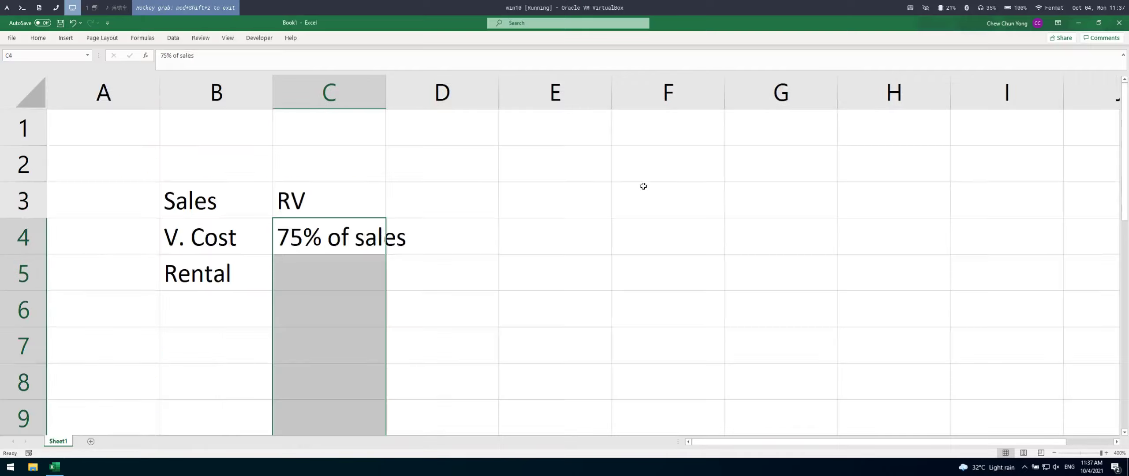
key("ctrl+w")
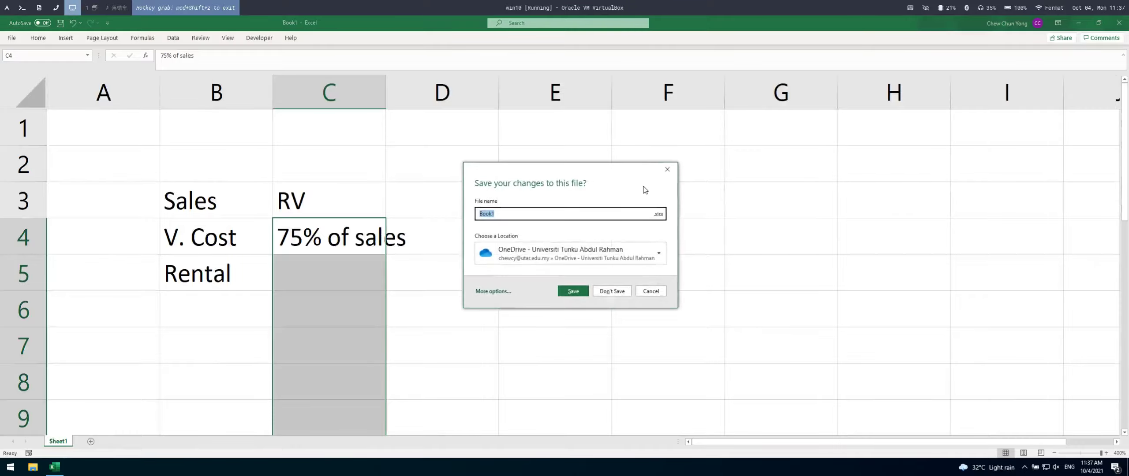
left_click(622, 293)
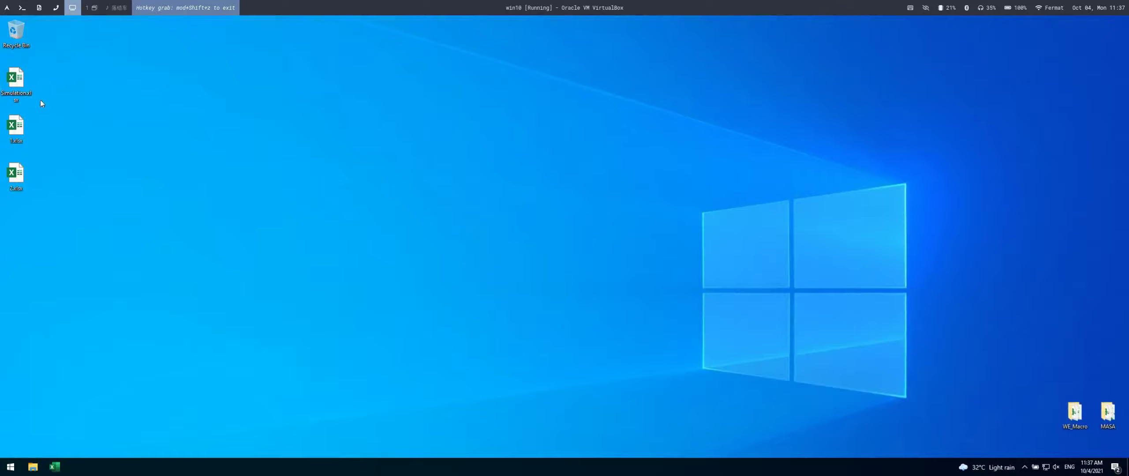
- Reopen Simulation.xlsx from the desktop and go to the VBA_With_Formula sheet, checking the Task sheet on the way
double_click(28, 90)
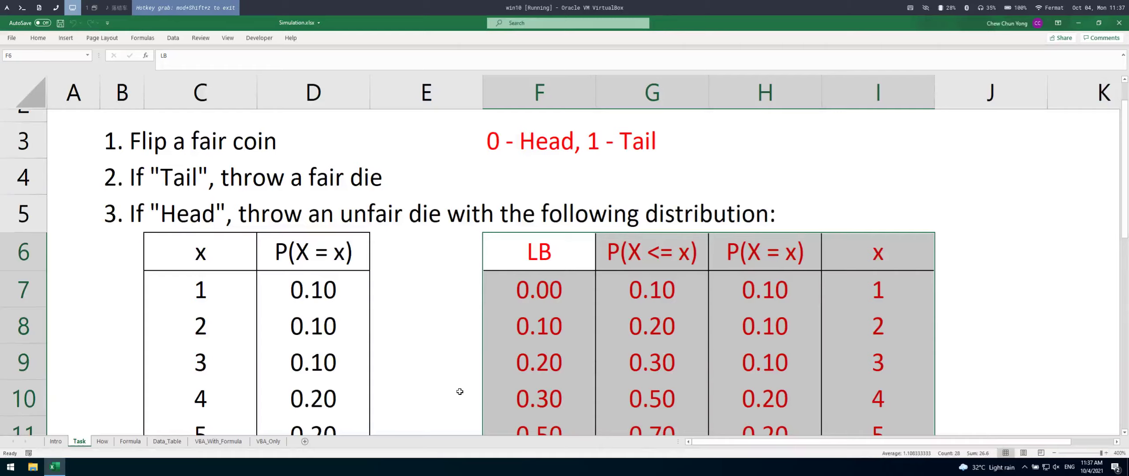
left_click(459, 391)
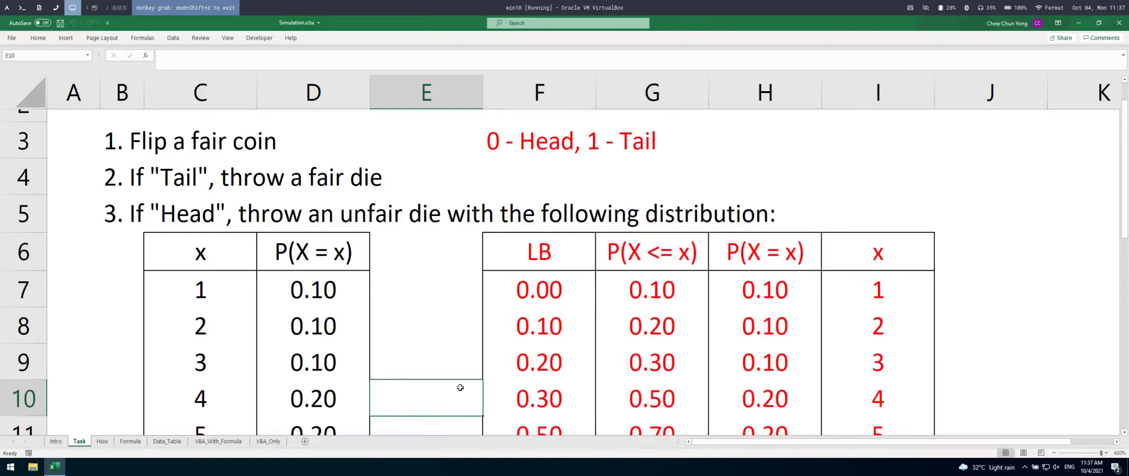
left_click(224, 443)
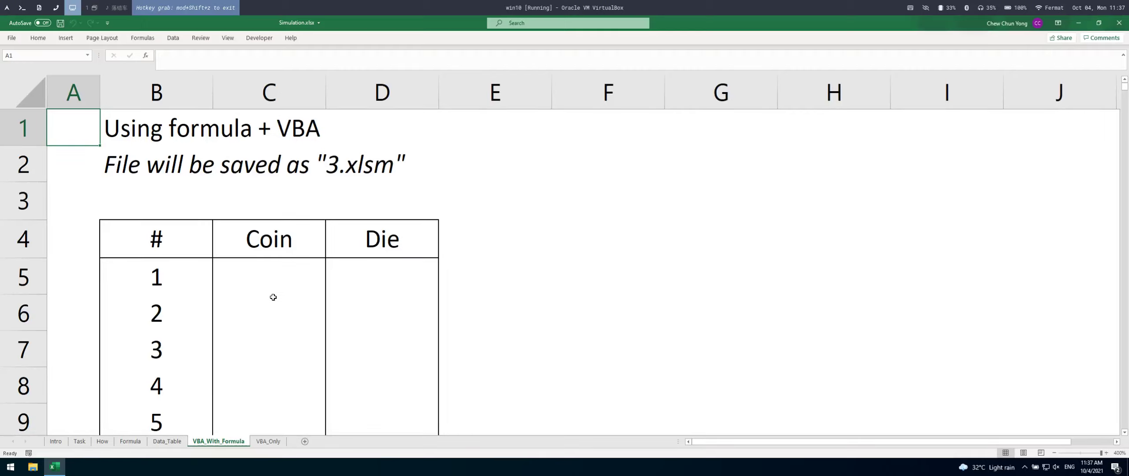
left_click(86, 442)
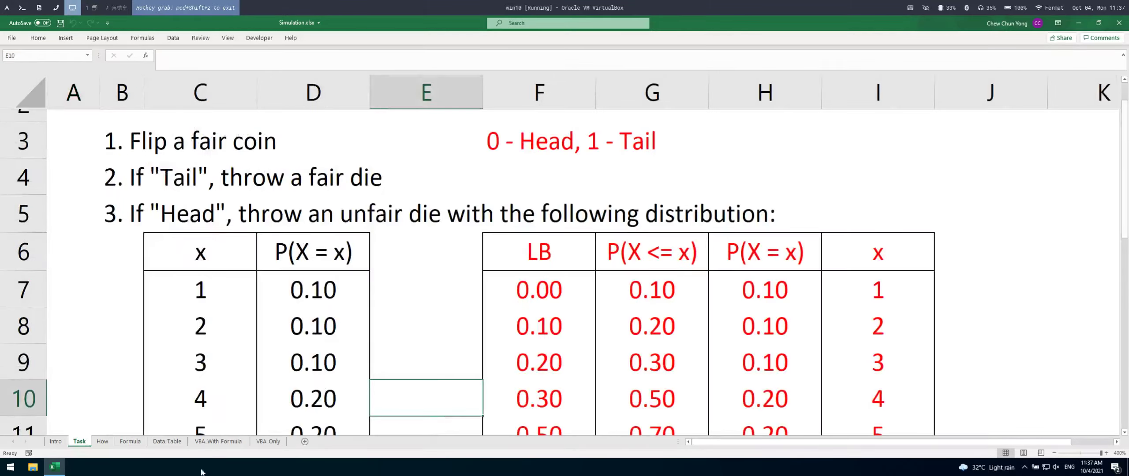
left_click(218, 442)
- Enter =RANDBETWEEN(0,1) in C5 of the VBA_With_Formula sheet as the coin flip
left_click_drag(282, 289, 390, 287)
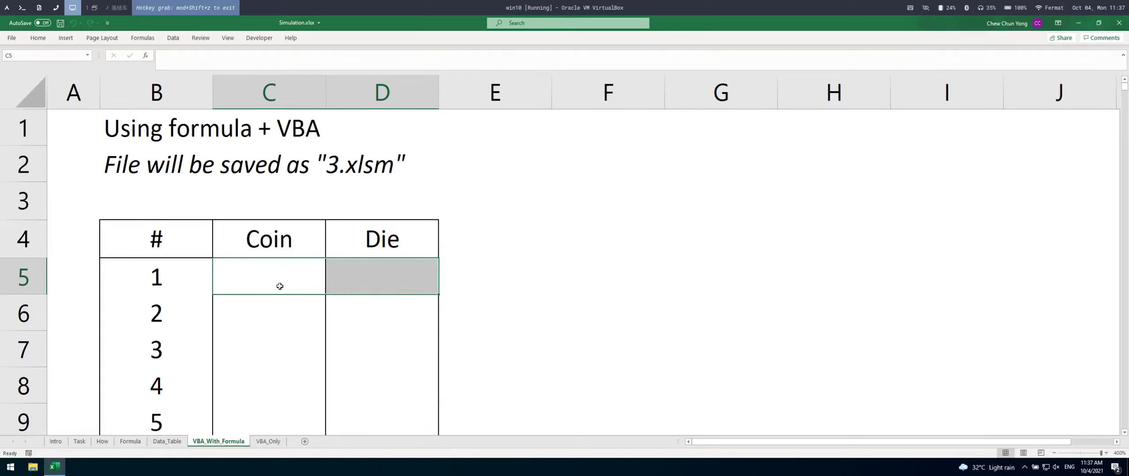
left_click_drag(285, 269, 376, 285)
key("Left")
key("Right")
type("=randb")
key("Tab")
type("0.,1")
key("BackSpace")
key("BackSpace")
key("BackSpace")
type(",1")
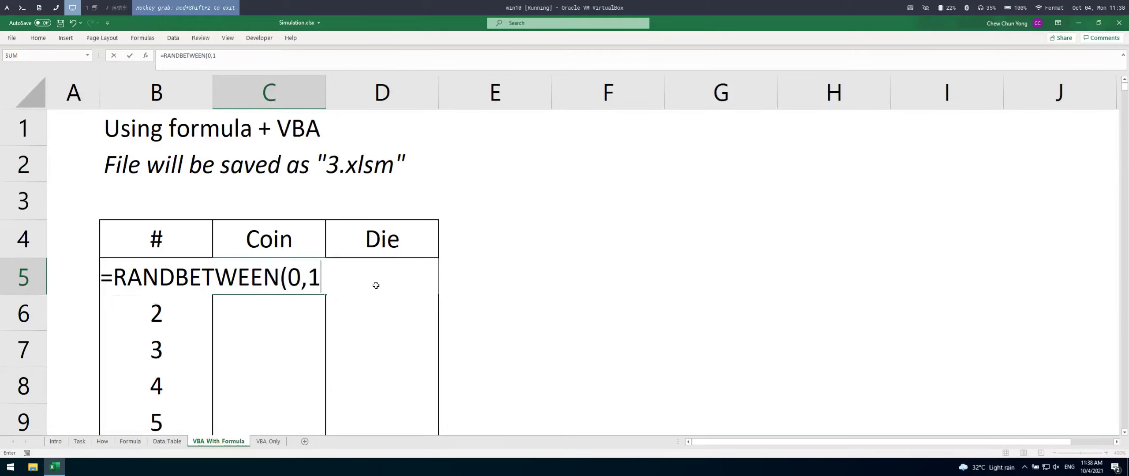
key("Return")
- Begin the die formula in D5 with an IF that returns RANDBETWEEN(1,6) when C5=1
key("Right")
key("Up")
type("=")
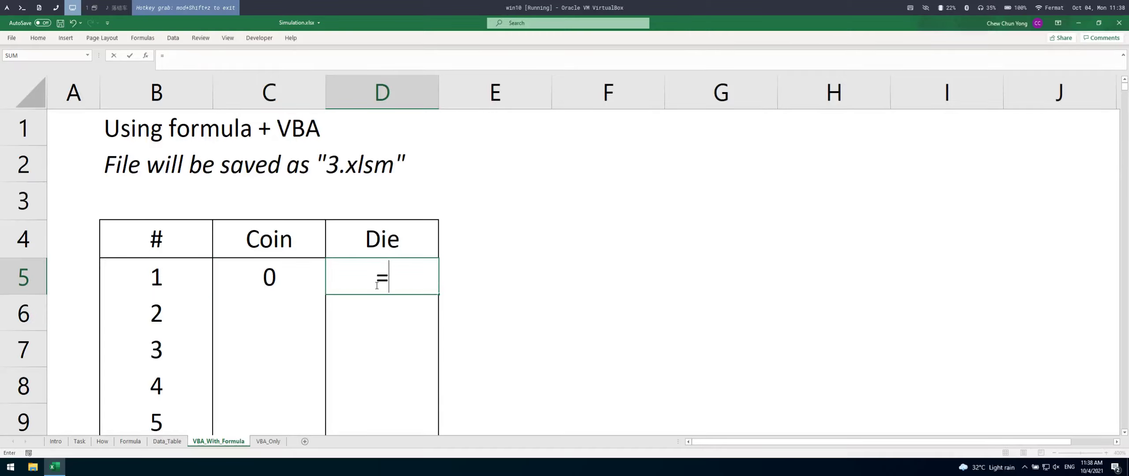
type("IF(")
key("Left")
type("=1,")
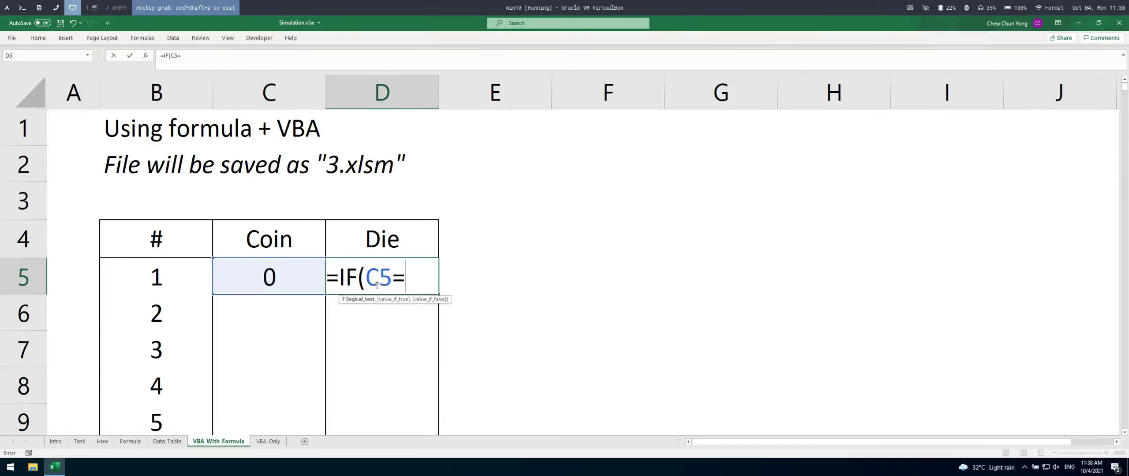
type("randb")
key("Tab")
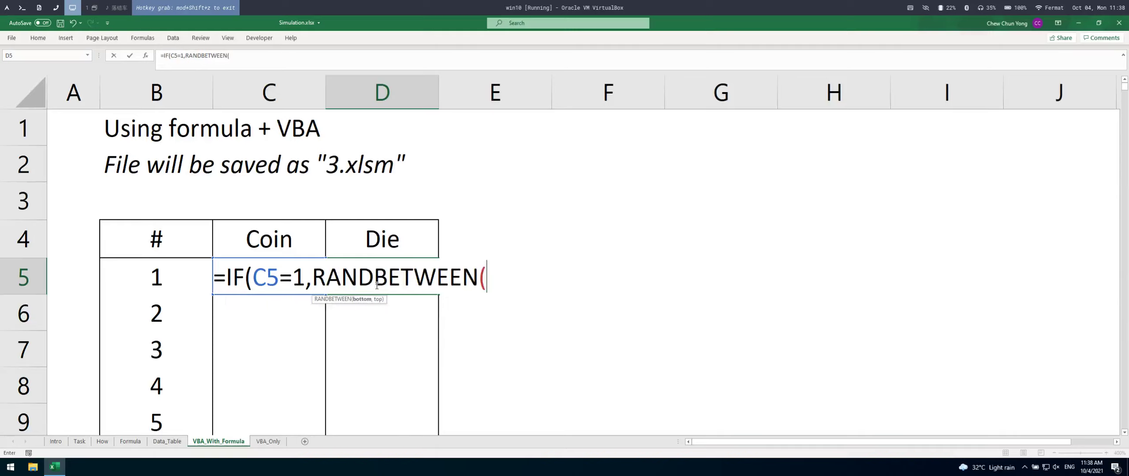
type("1,")
type("6),vl")
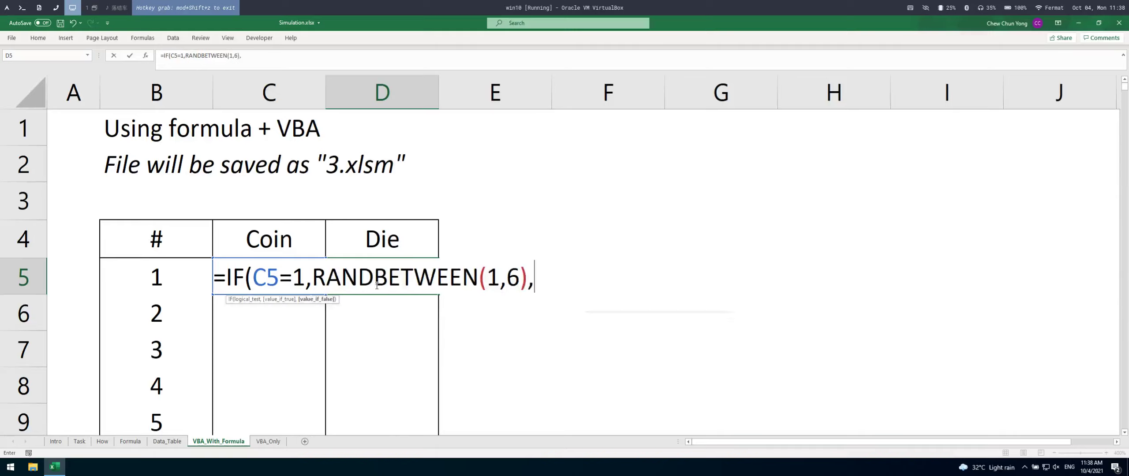
- Finish the D5 formula with VLOOKUP(RAND(),Task!$F$6:$I$12,4,TRUE) as the false case
key("Tab")
type("rand(),")
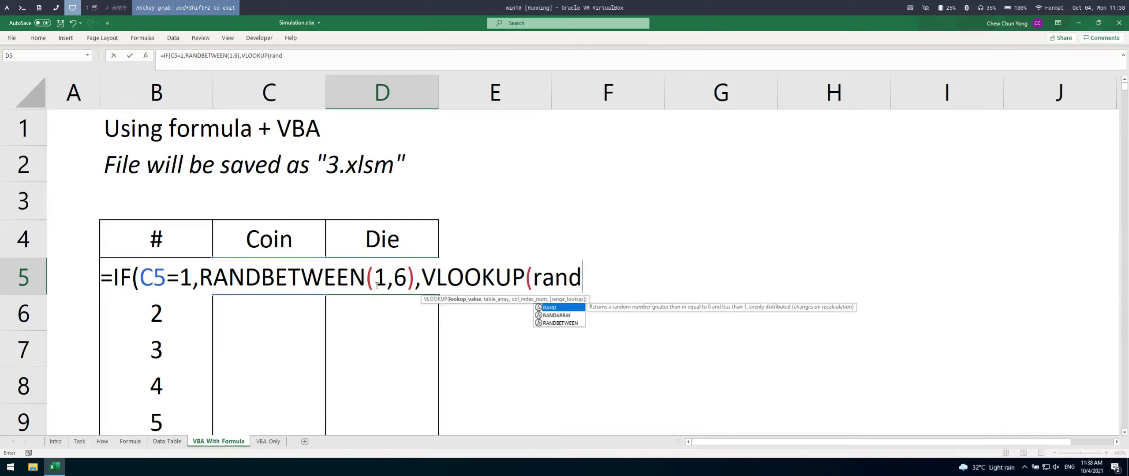
key("ctrl+Page_Up")
key("ctrl+Page_Up")
key("ctrl+Page_Up")
key("ctrl+Page_Up")
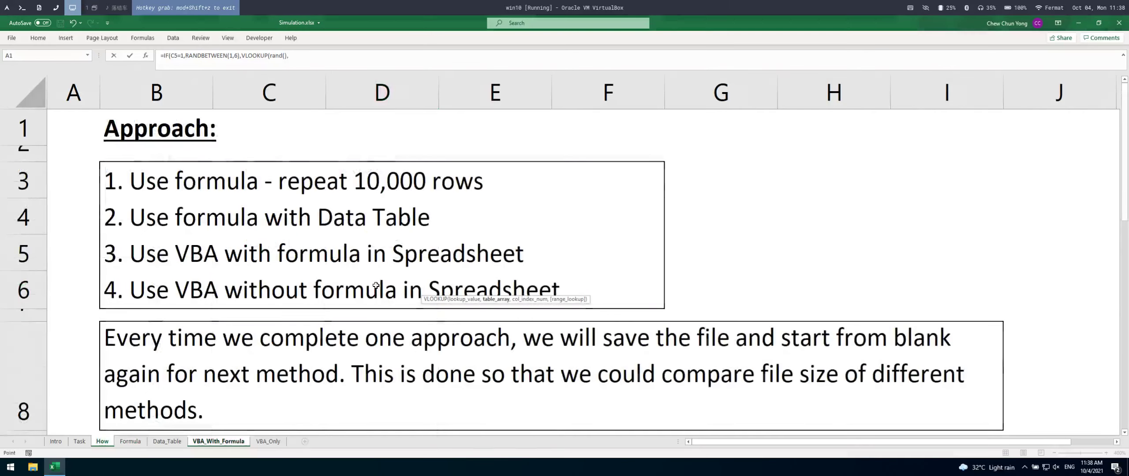
left_click(532, 229)
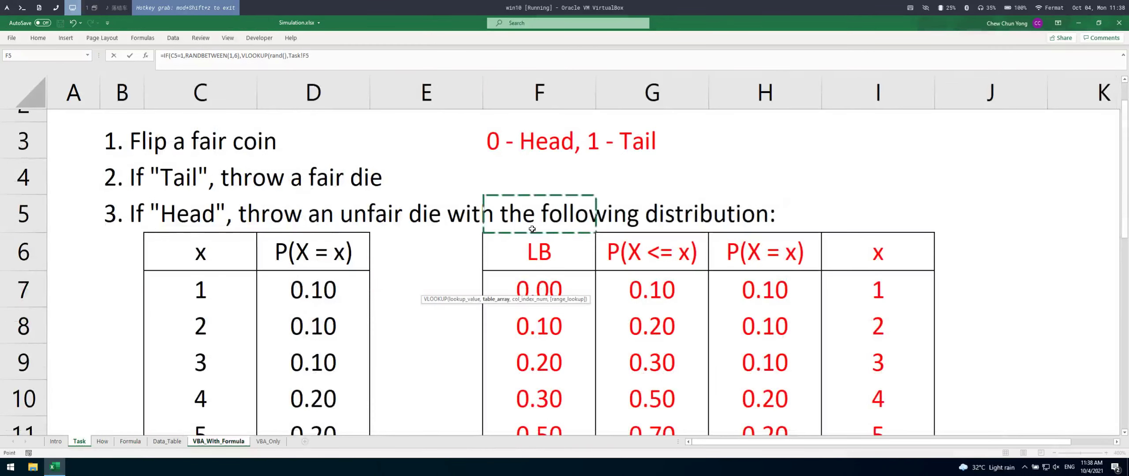
key("Down")
key("ctrl+shift+Right")
key("ctrl+shift+Down")
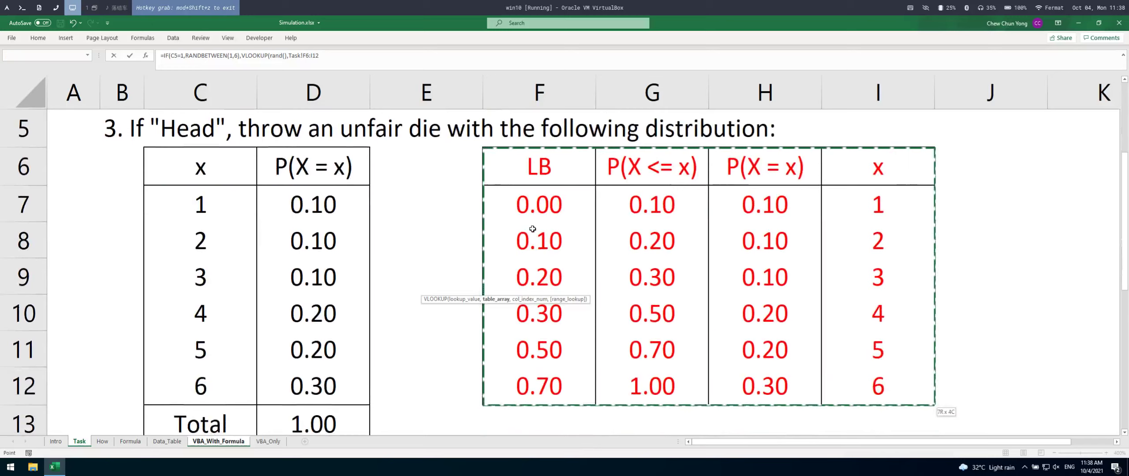
key("F4")
type(",4,f")
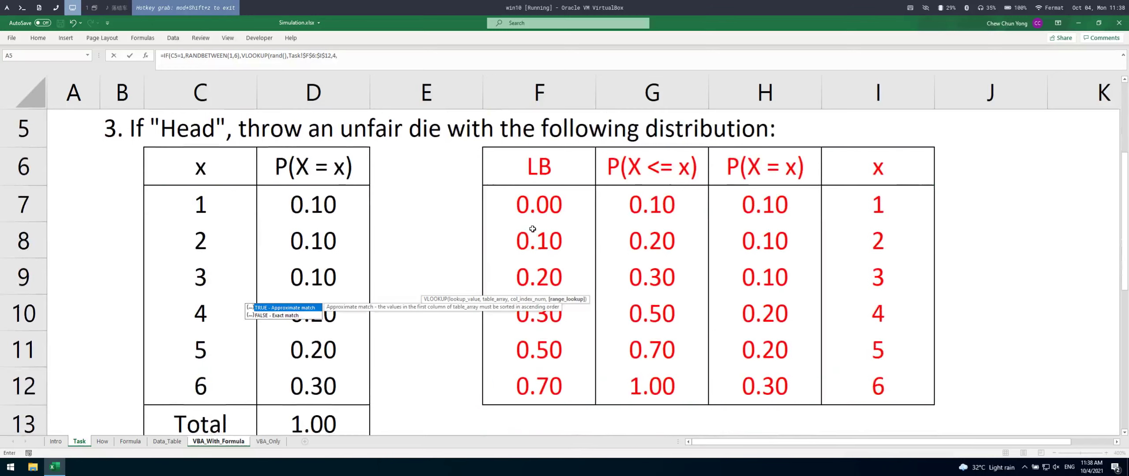
key("Return")
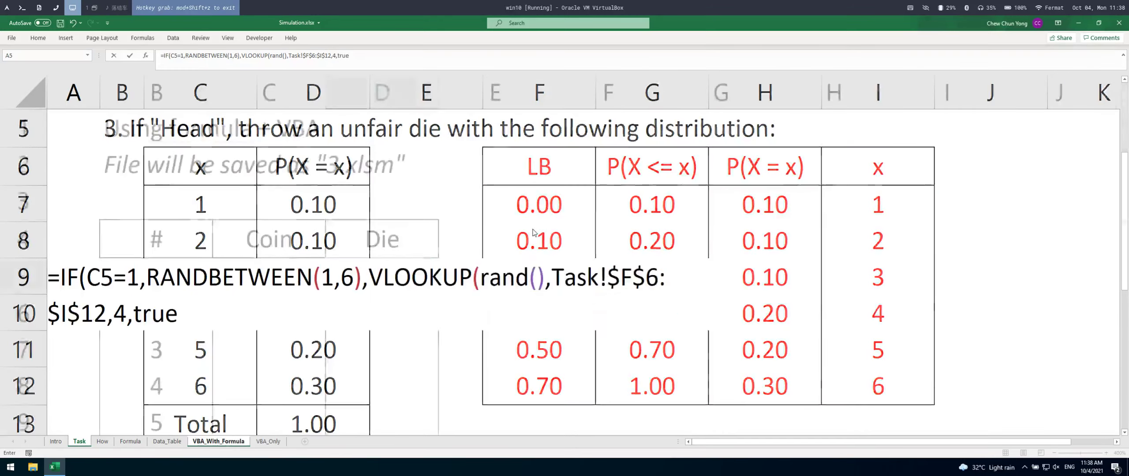
- Commit the die formula in D5 and check the first coin and die pair in C5:D5
key("Return")
key("Up")
key("Left")
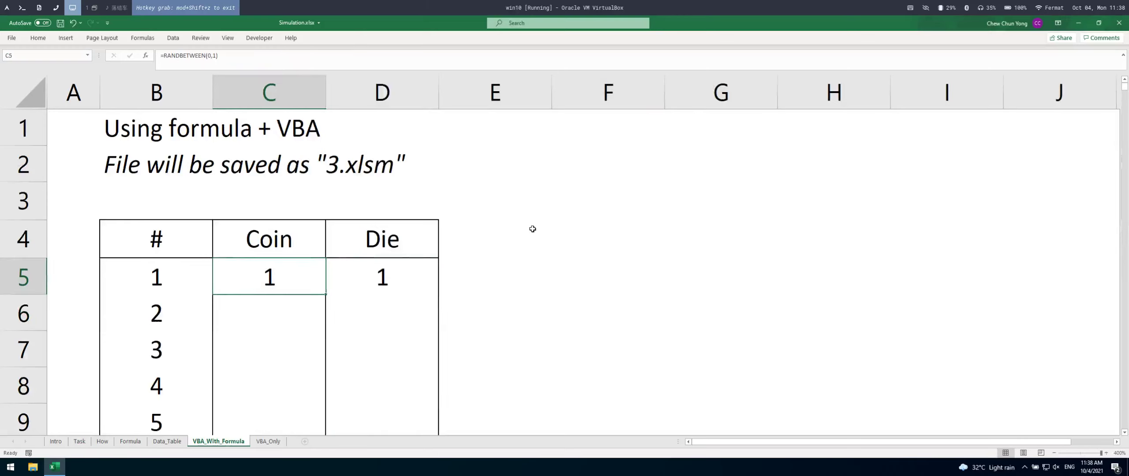
key("shift+Right")
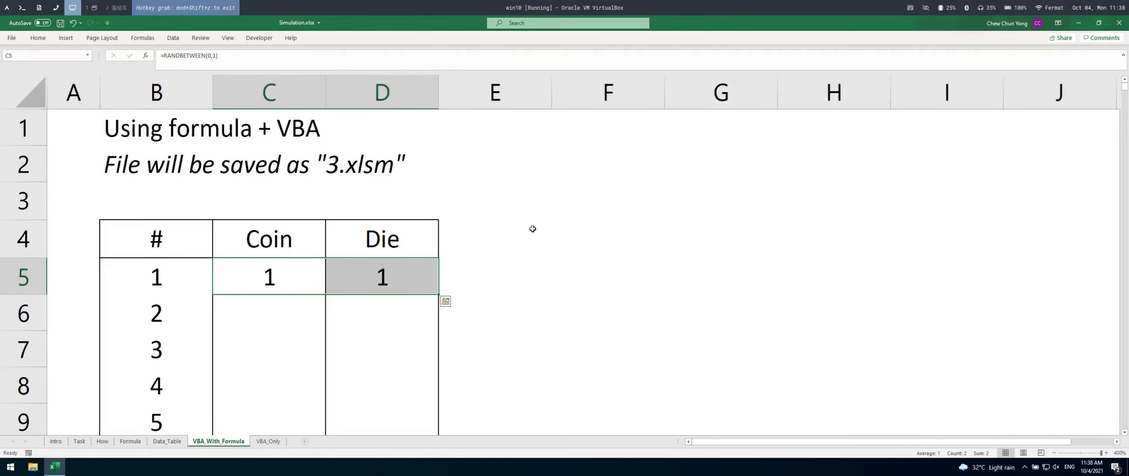
left_click(307, 304)
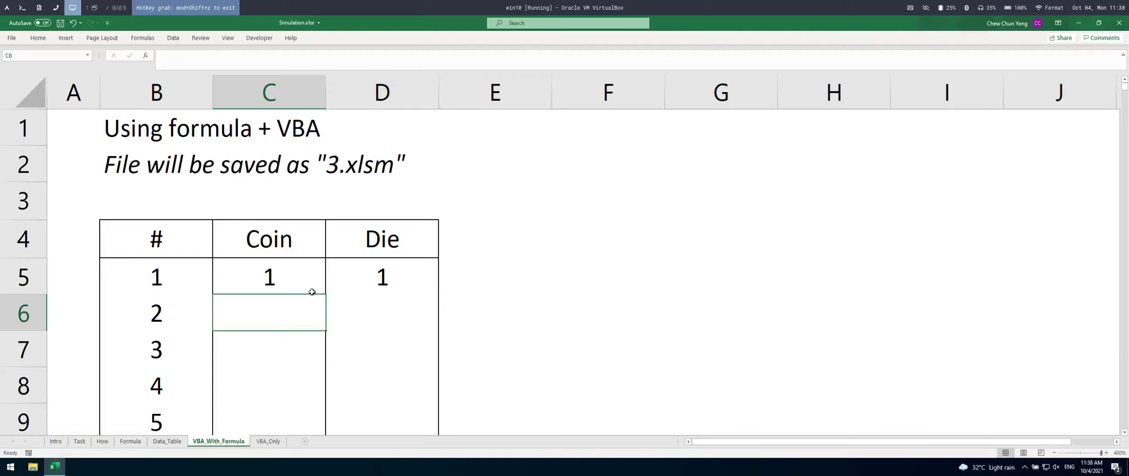
- Switch to ODP_AdjustedResiduals.xlsx in WPS Spreadsheets and examine its resampled and simulated future claims tables, down to the total unpaid in M173
left_click(38, 7)
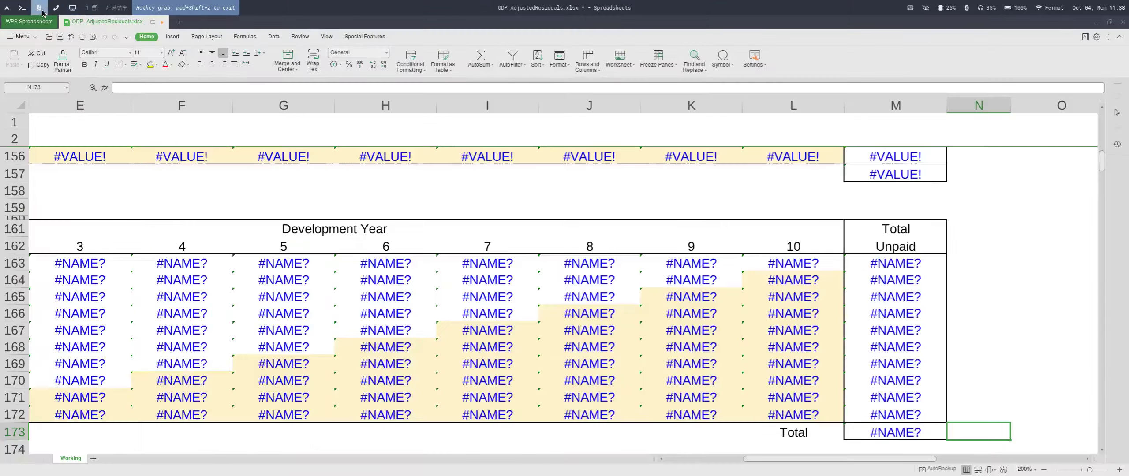
scroll(424, 305, "up", 11)
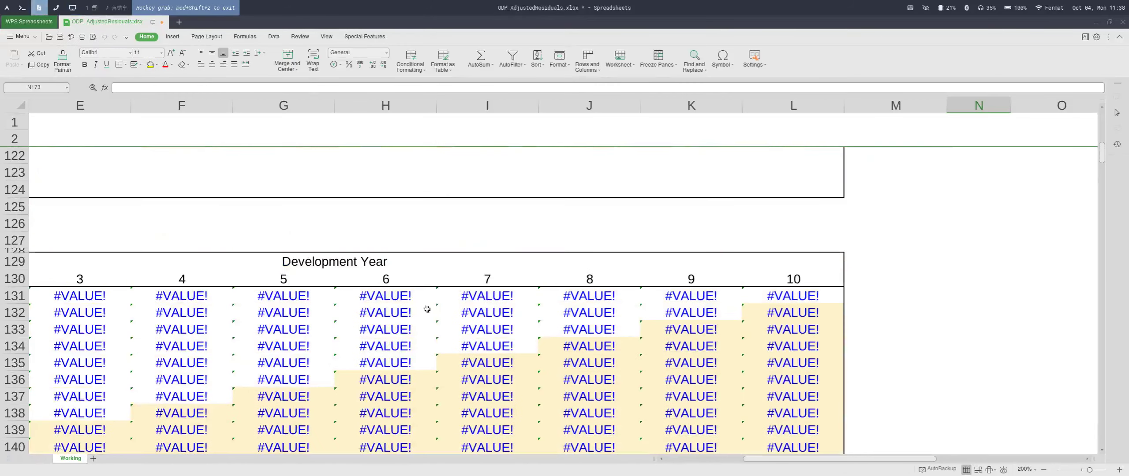
left_click_drag(847, 459, 770, 459)
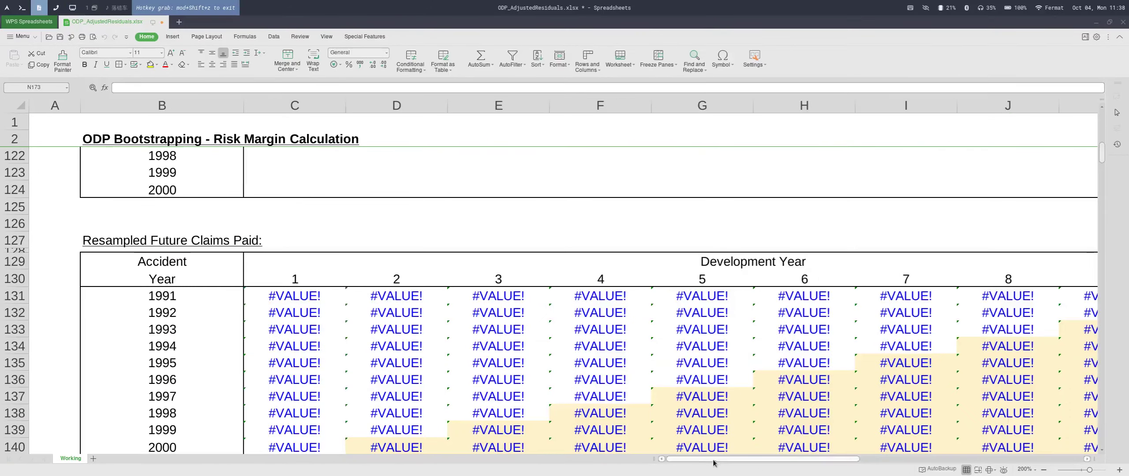
scroll(605, 382, "up", 20)
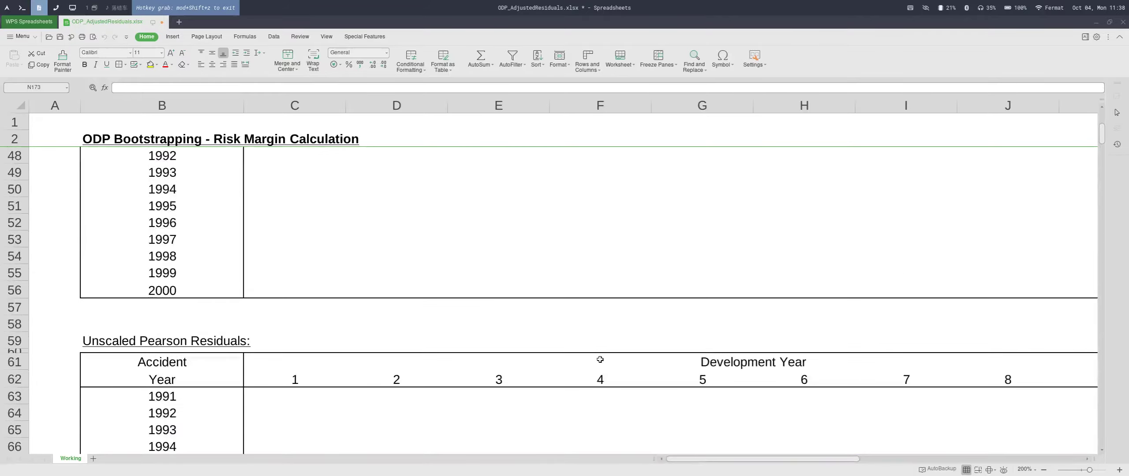
scroll(600, 359, "down", 5)
scroll(601, 360, "down", 20)
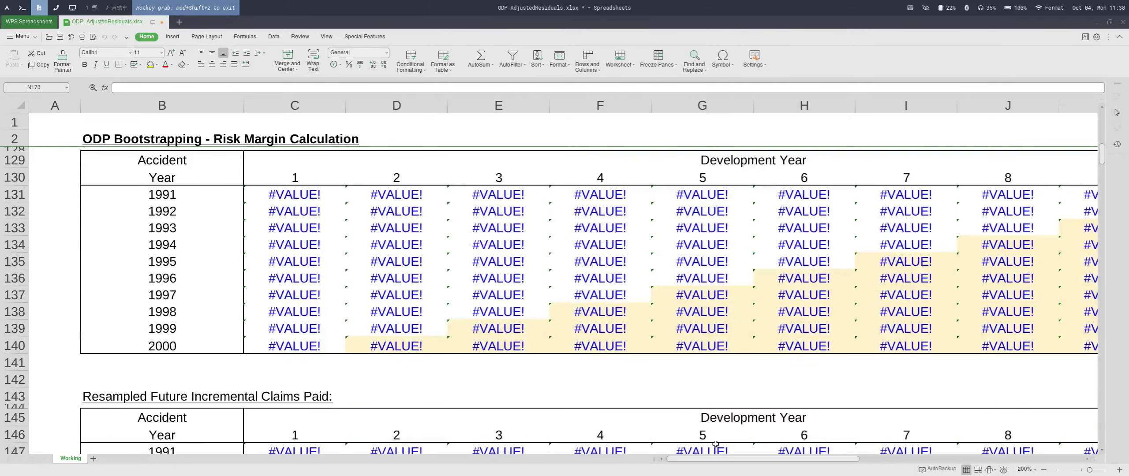
scroll(723, 413, "down", 5)
scroll(723, 414, "down", 8)
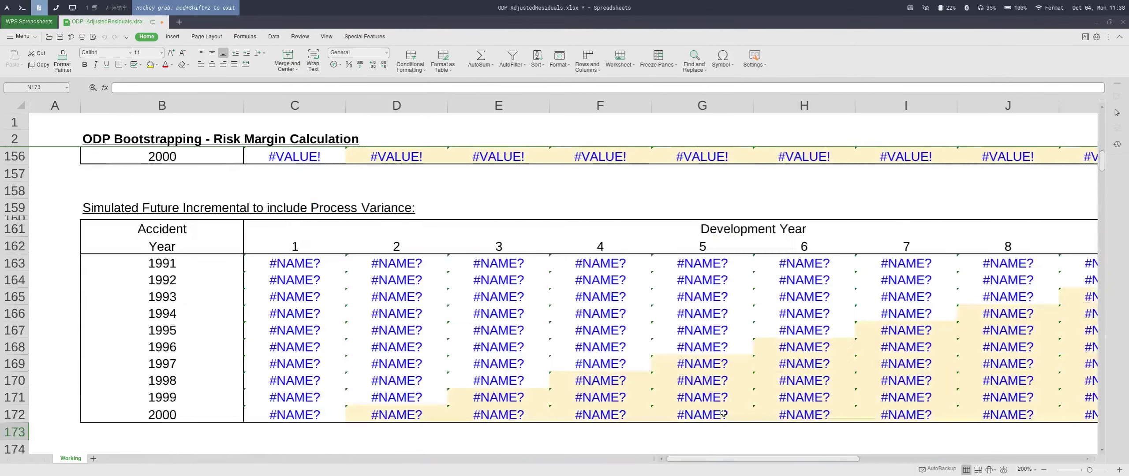
left_click_drag(740, 464, 847, 464)
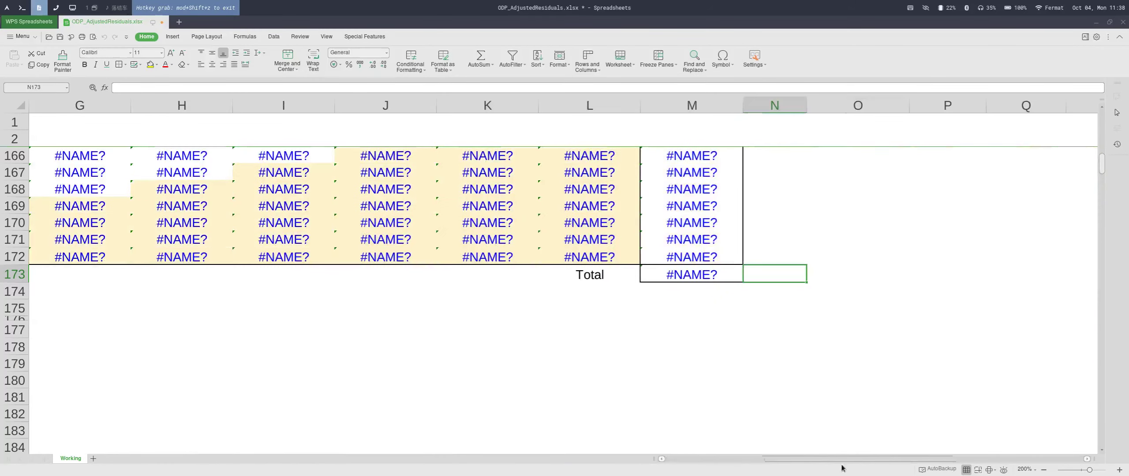
left_click(682, 276)
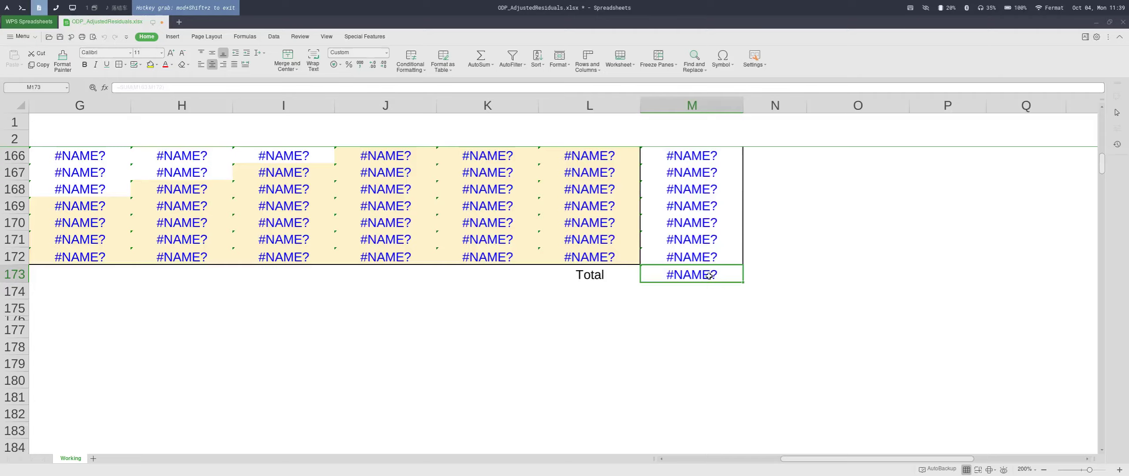
- Switch back to Simulation.xlsx in Excel, open the Visual Basic editor and insert a standard module into its project
left_click(75, 9)
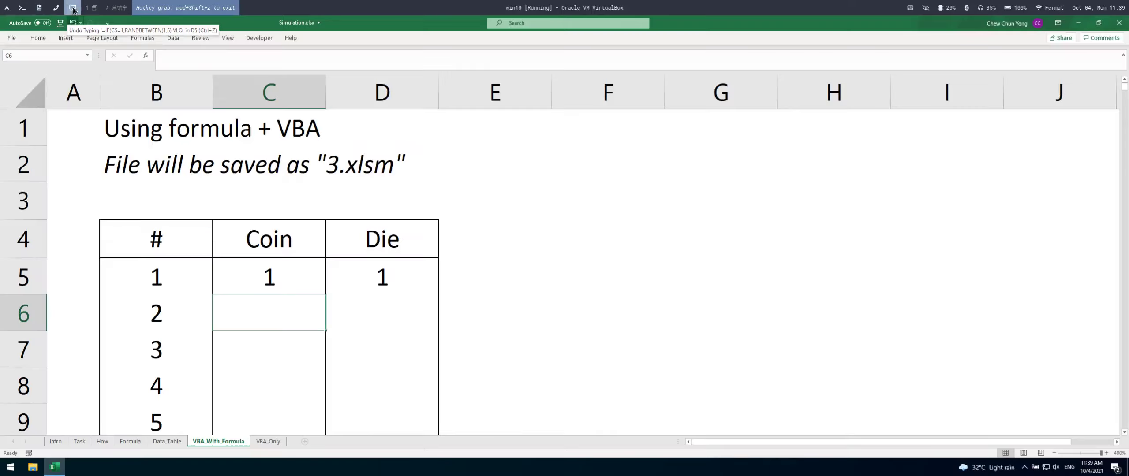
left_click(265, 39)
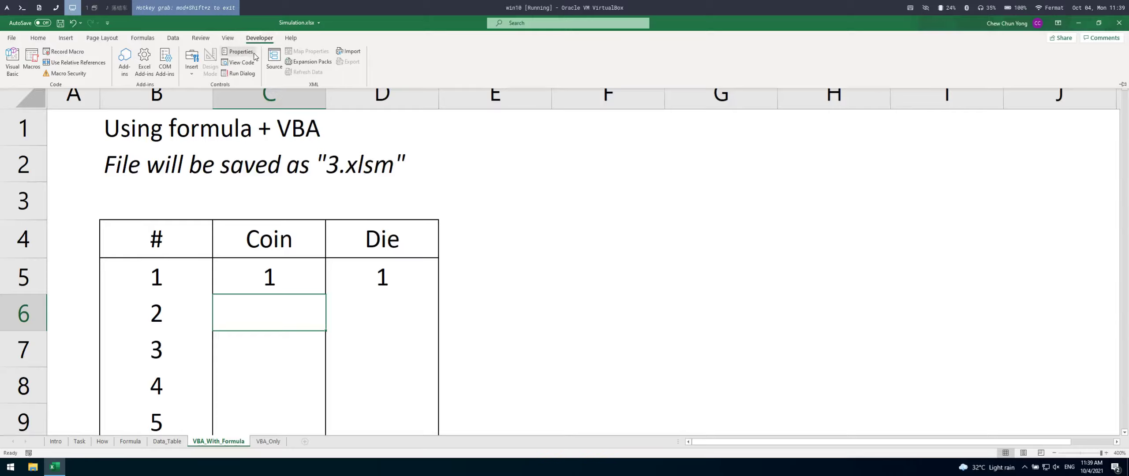
left_click(249, 66)
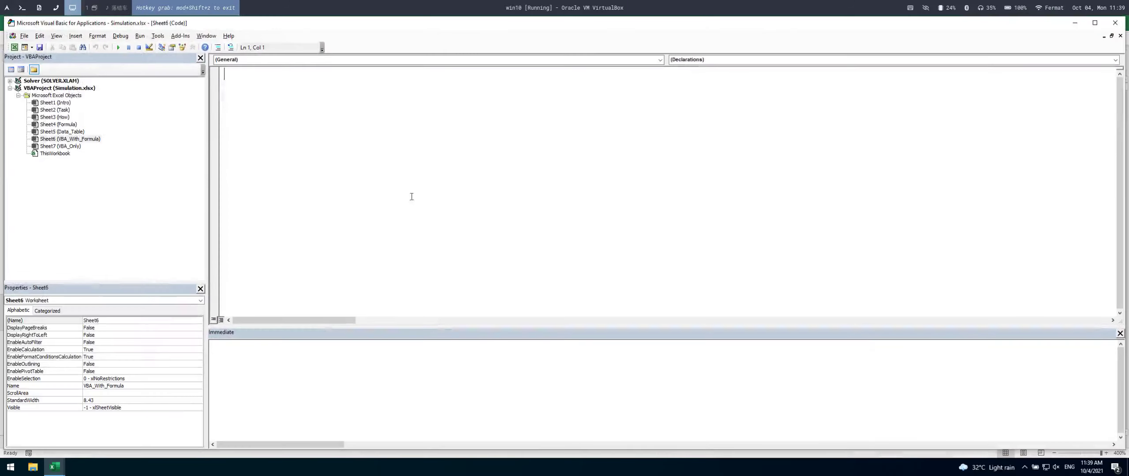
right_click(80, 188)
mouse_move(146, 233)
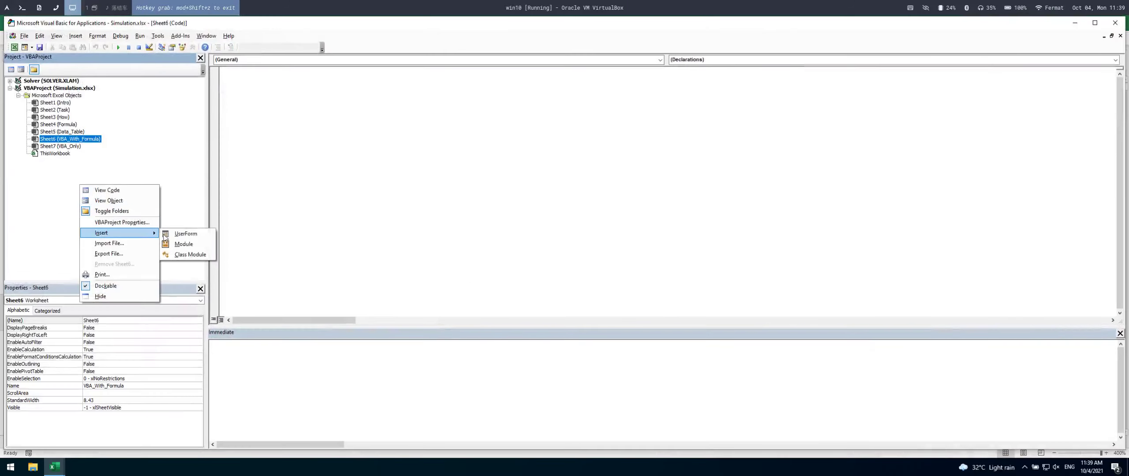
left_click(190, 248)
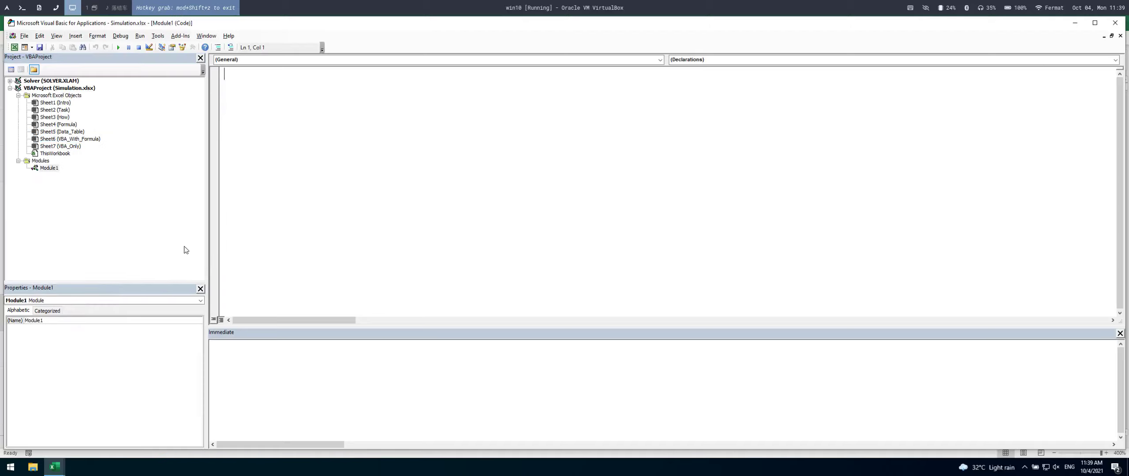
- Create an empty Sub procedure named run in Module1, checking C5:D5 on the VBA_With_Formula sheet on the way
left_click(317, 295)
left_click(48, 170)
left_click(407, 198)
type("sub")
key("alt+F11")
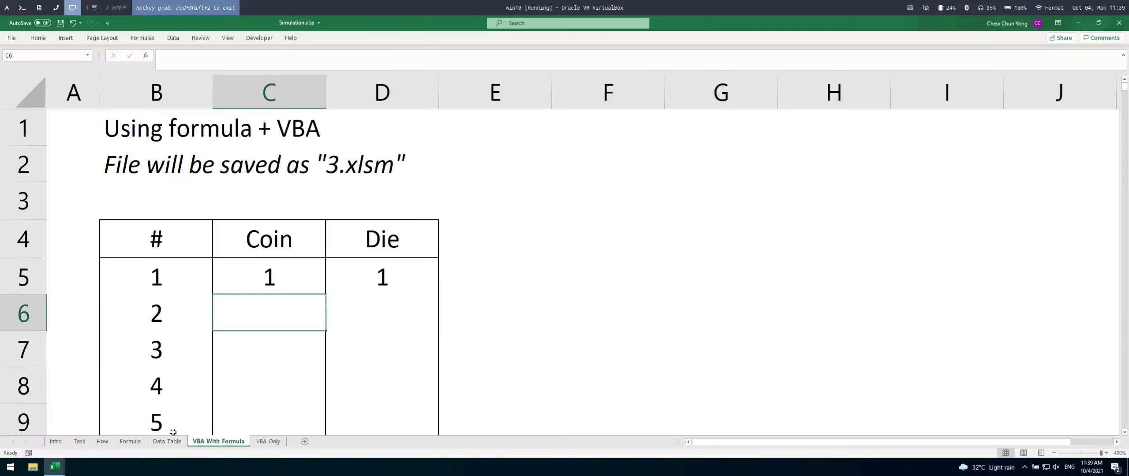
left_click_drag(264, 285, 354, 277)
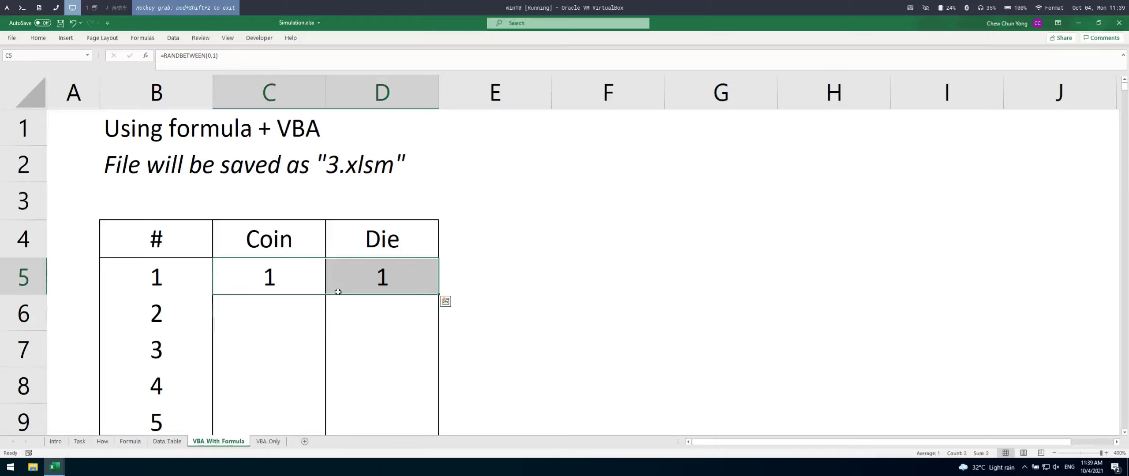
key("alt+F11")
type("run")
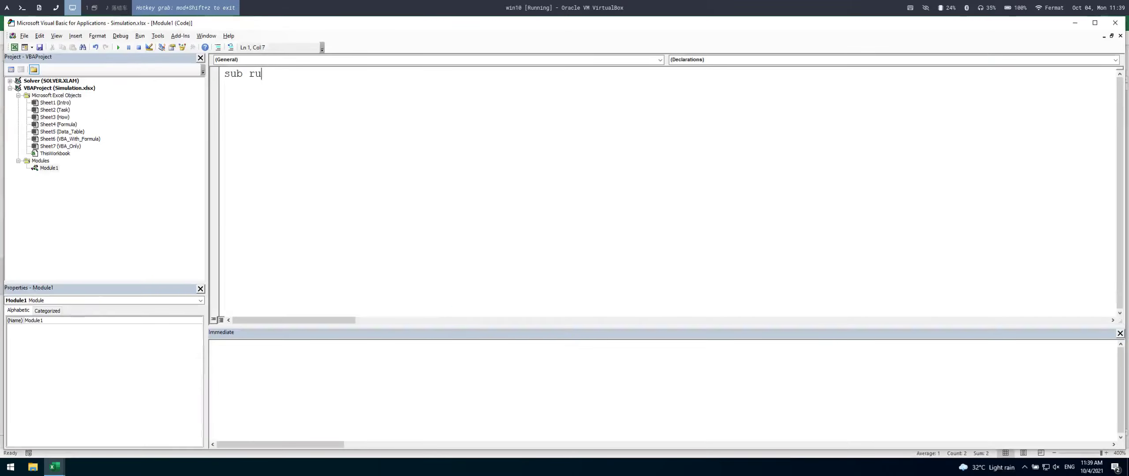
key("Return")
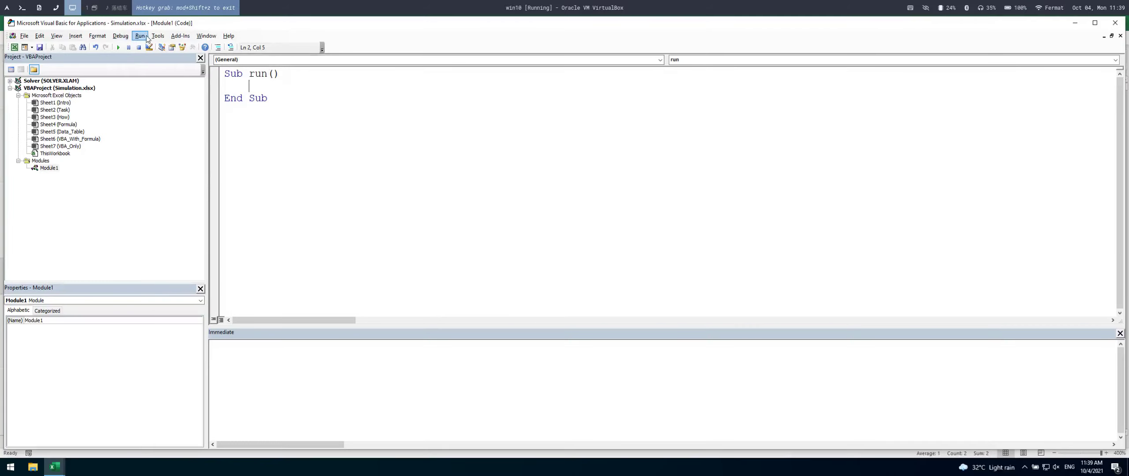
- Set the code editor's font size to 24 for normal text in the VBA options
left_click(160, 37)
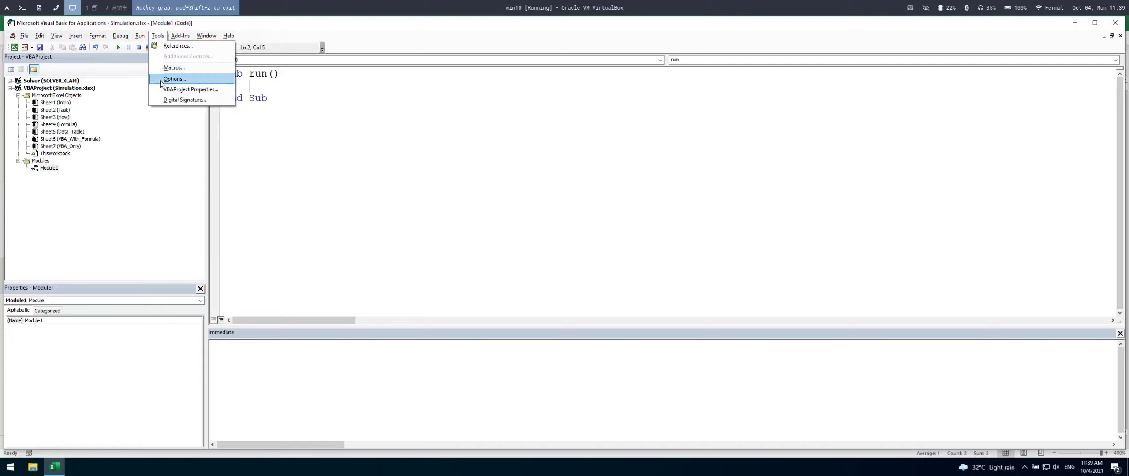
left_click(175, 78)
left_click(506, 129)
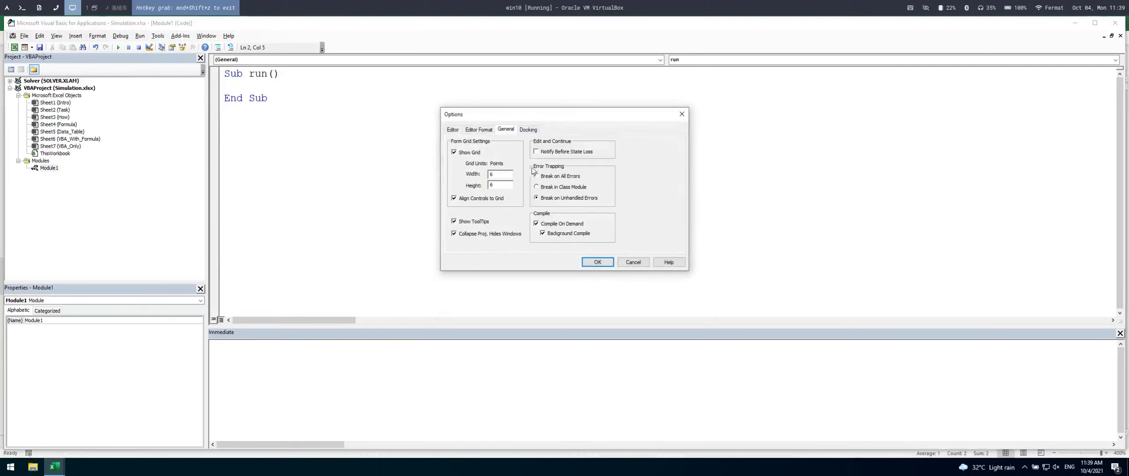
left_click(533, 131)
left_click(503, 130)
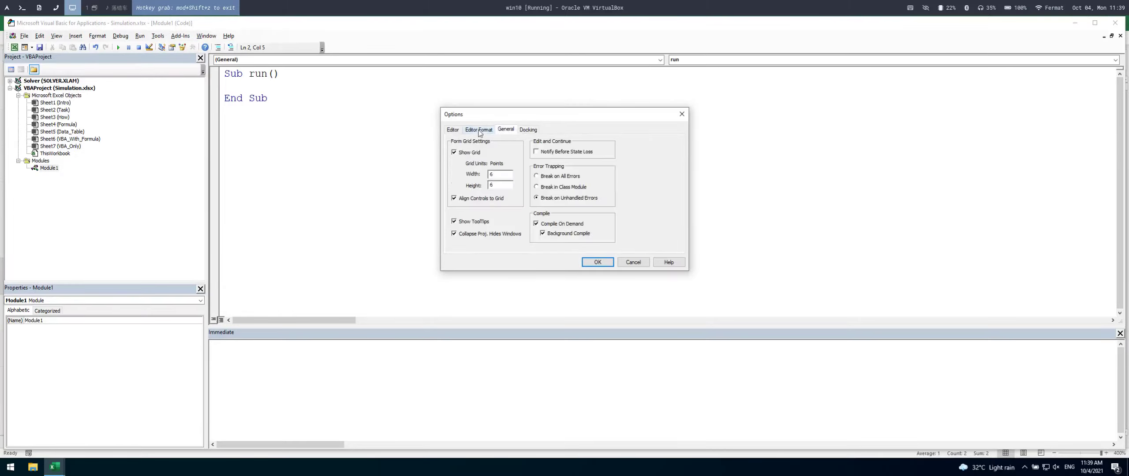
left_click(478, 129)
left_click(574, 172)
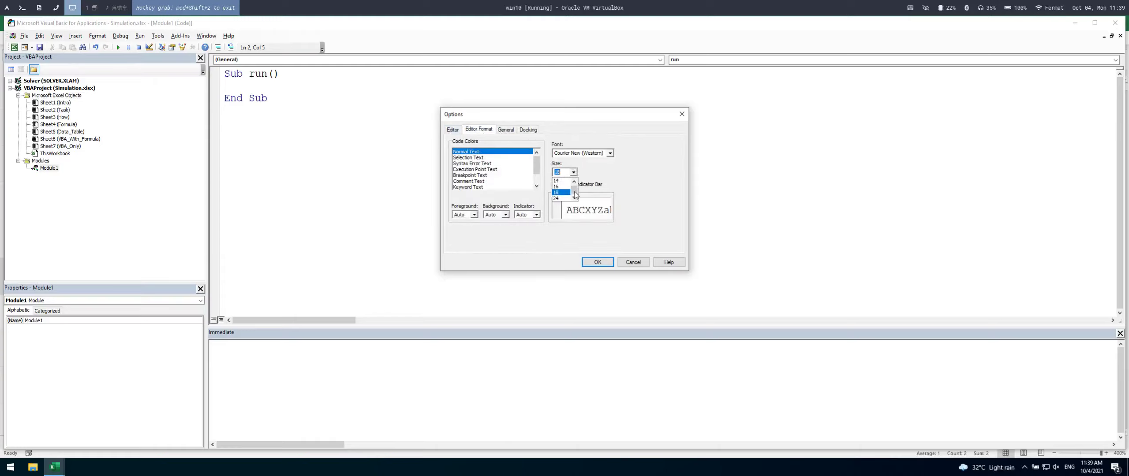
left_click(563, 199)
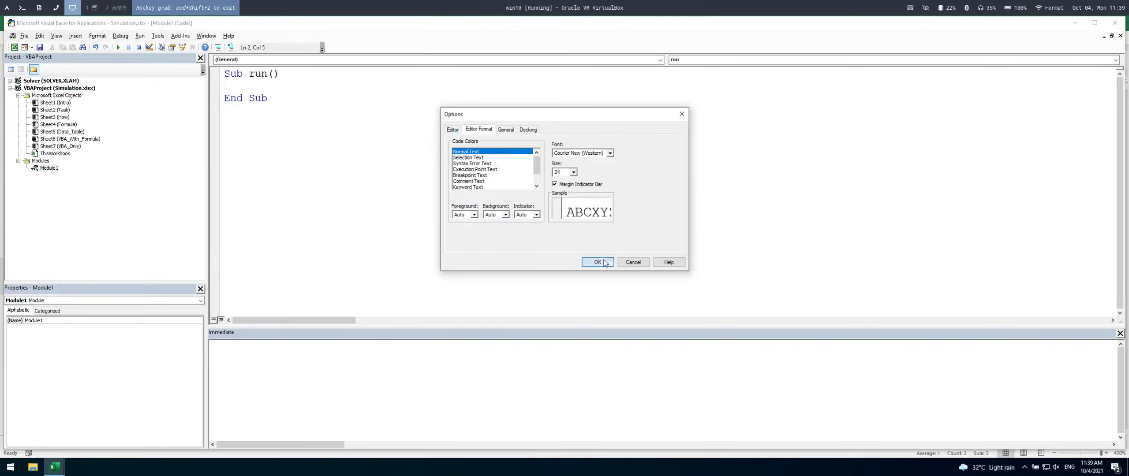
left_click(601, 262)
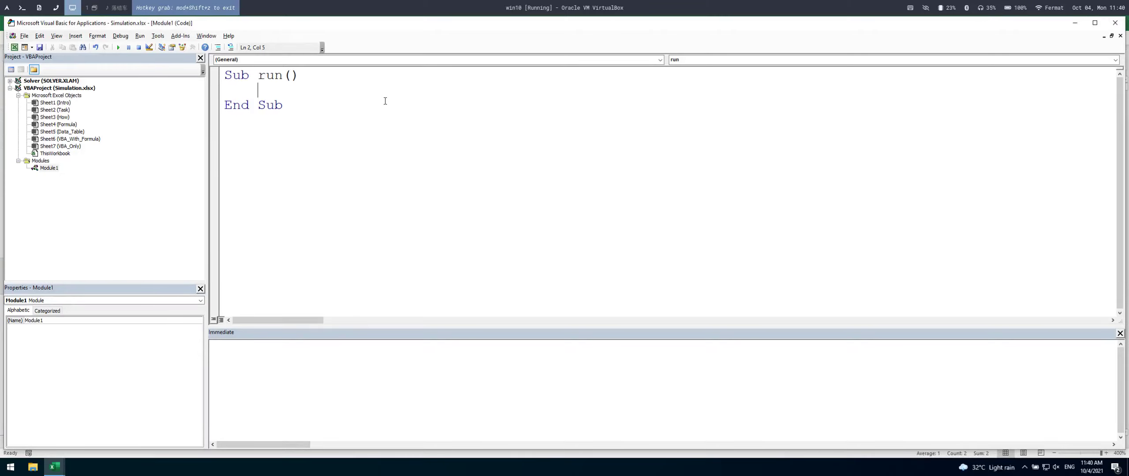
- Begin a Dim declaration on the first line inside the run procedure
key("Right")
key("Right")
key("Right")
key("Left")
key("ctrl+shift+Right")
key("Down")
type("dim")
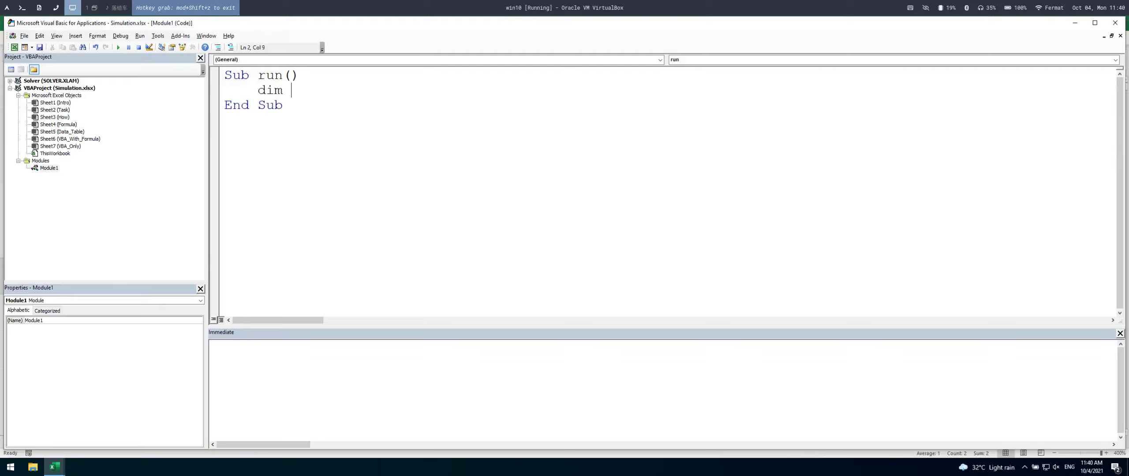